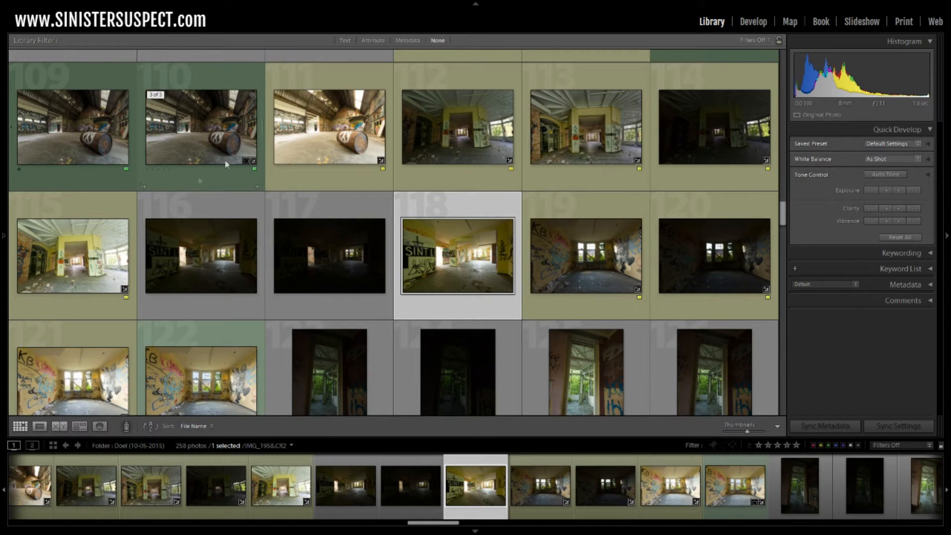
# - Compare the shutter speeds and histograms of the three bracketed room exposures IMG_1956, IMG_1957 and IMG_1958
pyautogui.click(223, 260)
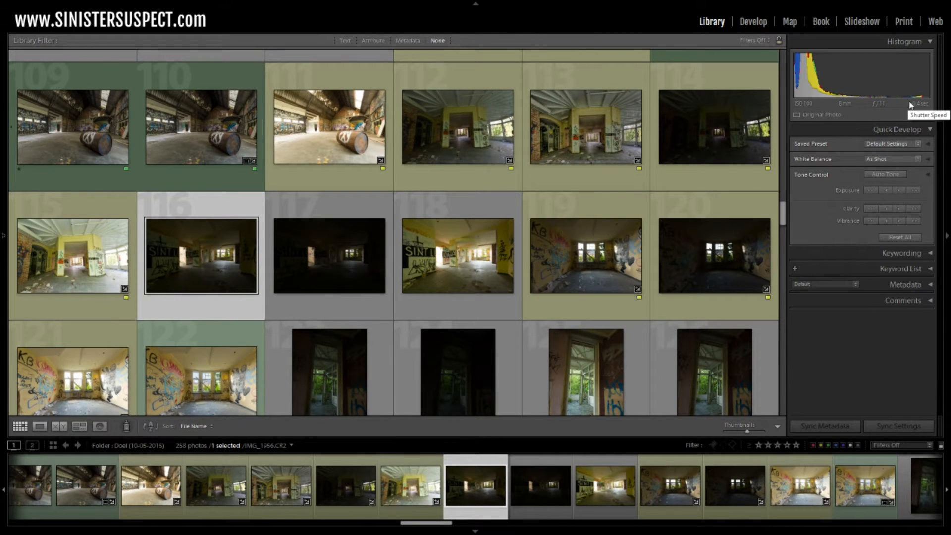
pyautogui.click(321, 260)
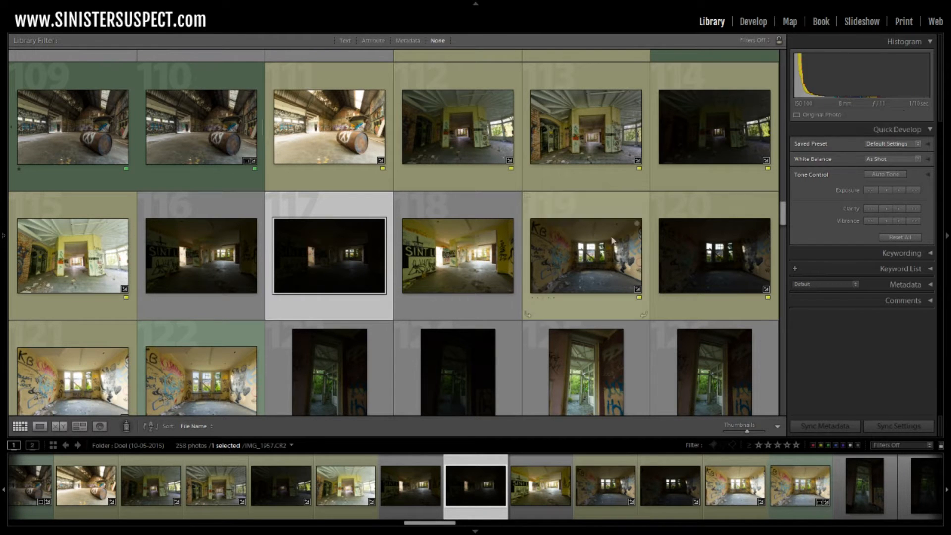
pyautogui.click(461, 258)
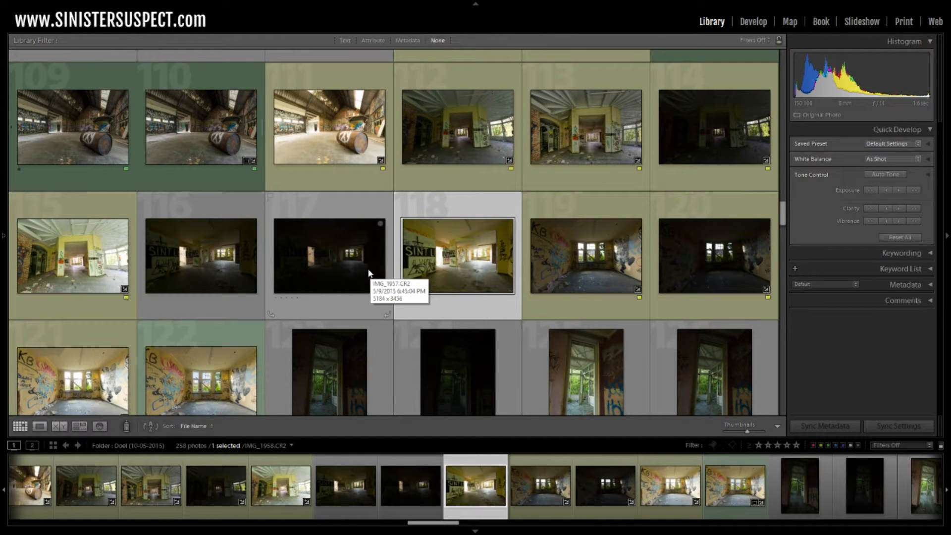
pyautogui.click(207, 264)
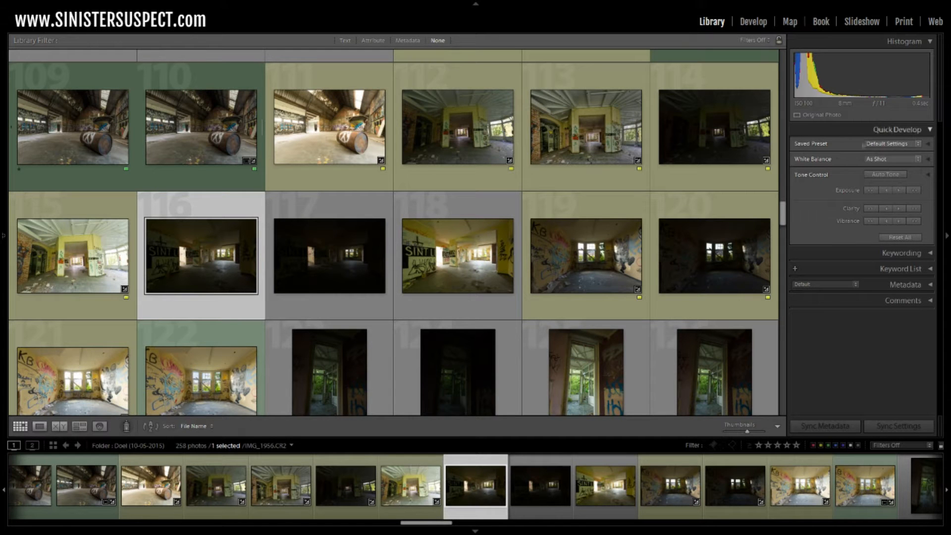
# - Open IMG_1956 in the Develop module and inspect the highlight detail in its windows at 1:1
pyautogui.click(753, 22)
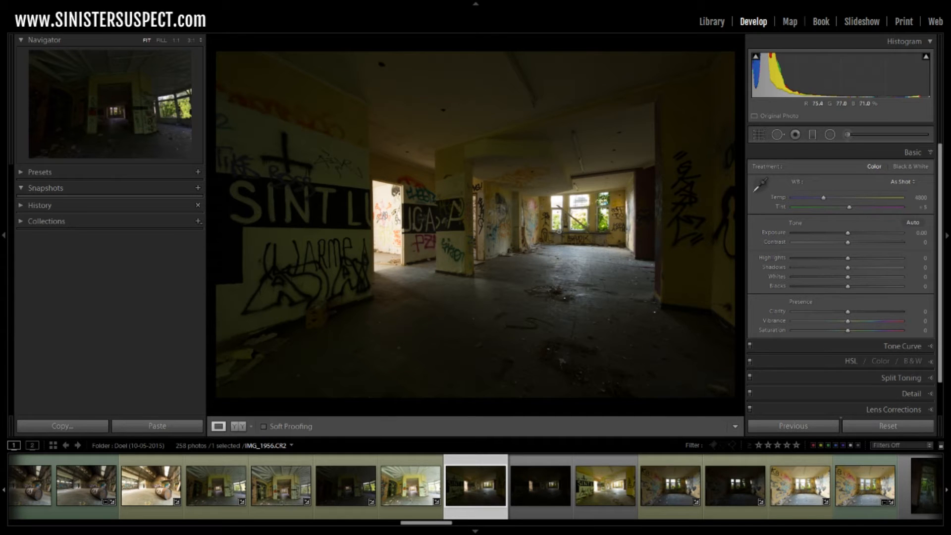
pyautogui.click(583, 212)
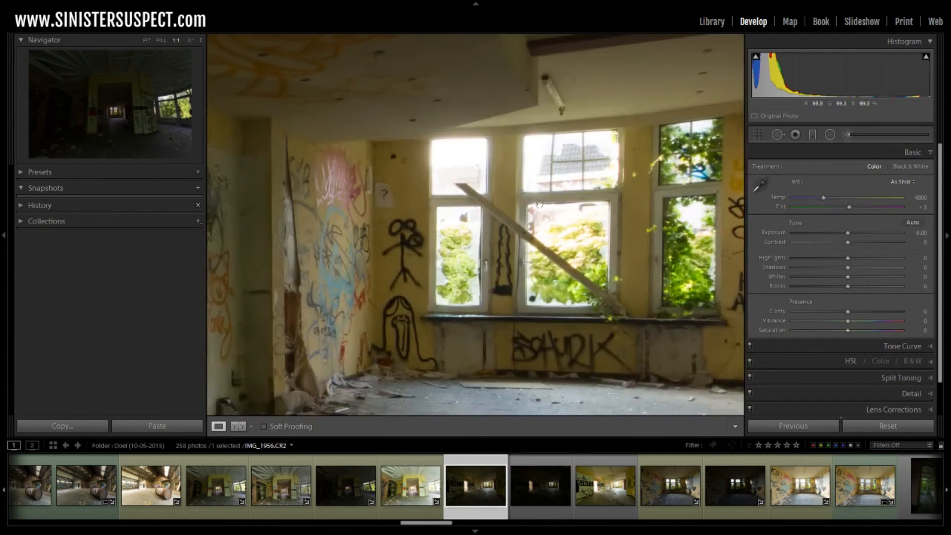
pyautogui.click(543, 197)
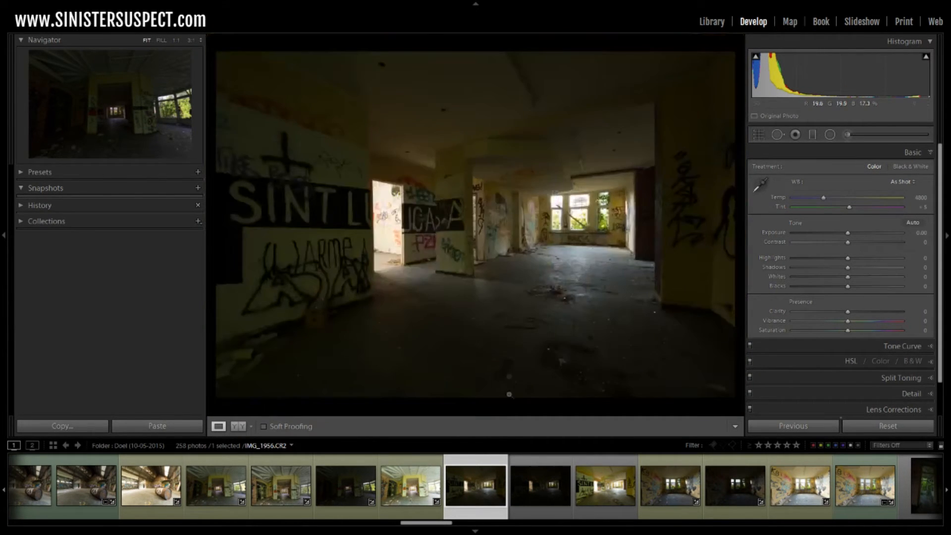
# - Inspect the windows and the bright doorway in IMG_1957 at 1:1, and compare the full views of IMG_1958 and IMG_1956
pyautogui.click(540, 486)
pyautogui.click(570, 201)
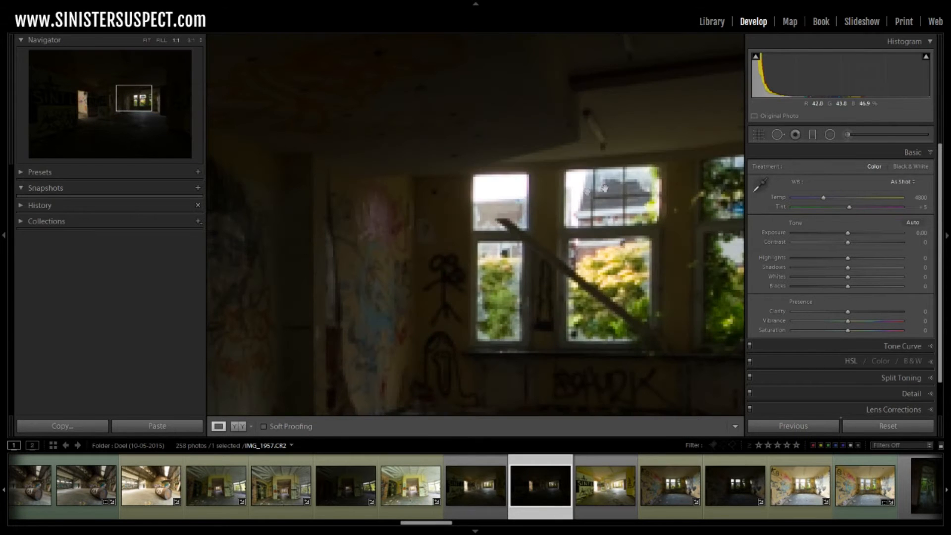
pyautogui.click(582, 234)
pyautogui.click(391, 213)
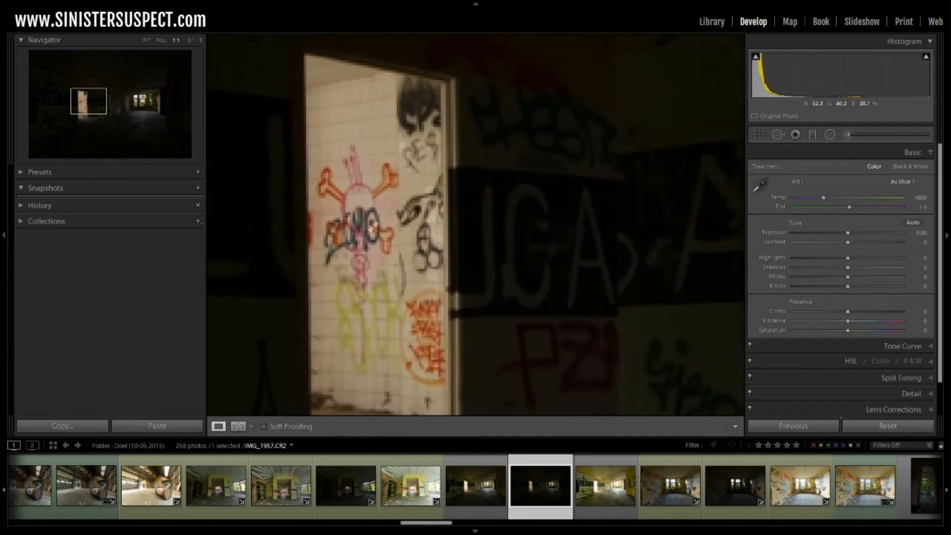
pyautogui.click(370, 255)
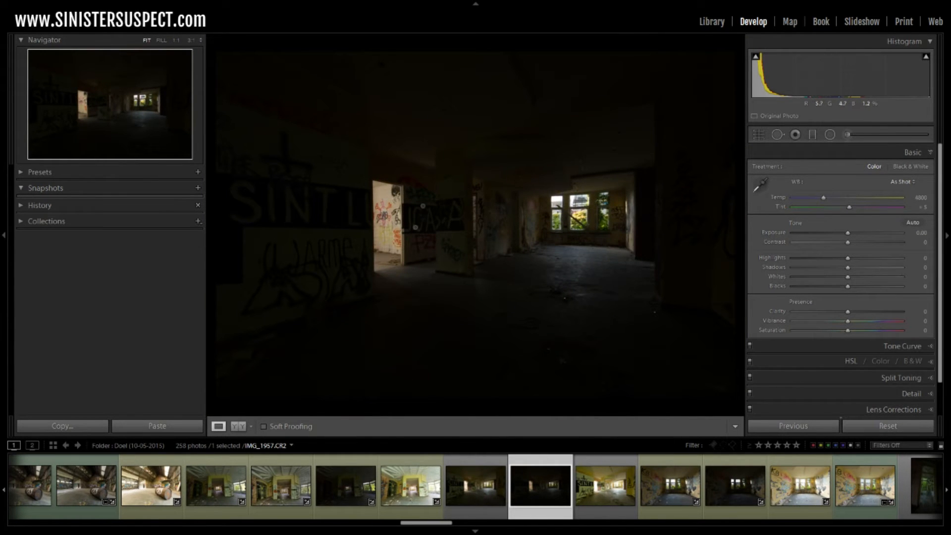
pyautogui.click(590, 495)
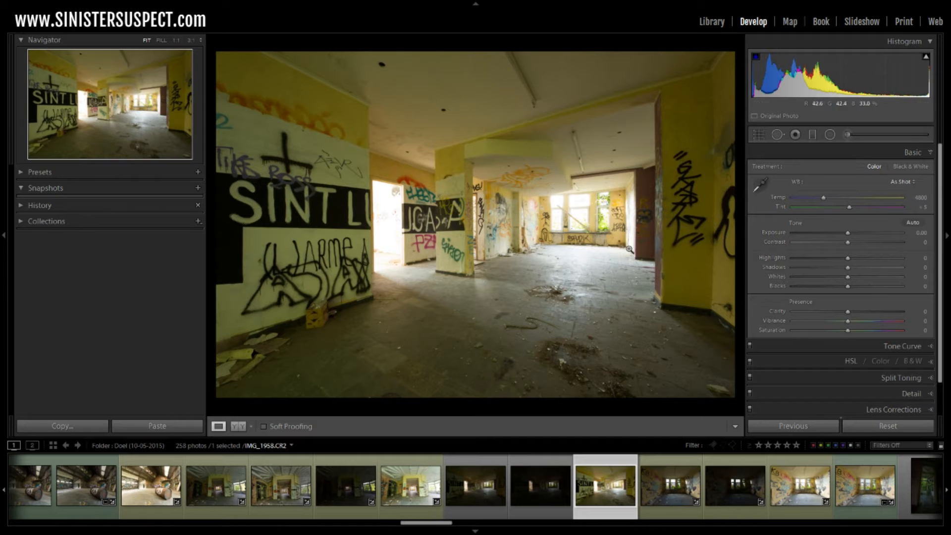
pyautogui.click(493, 499)
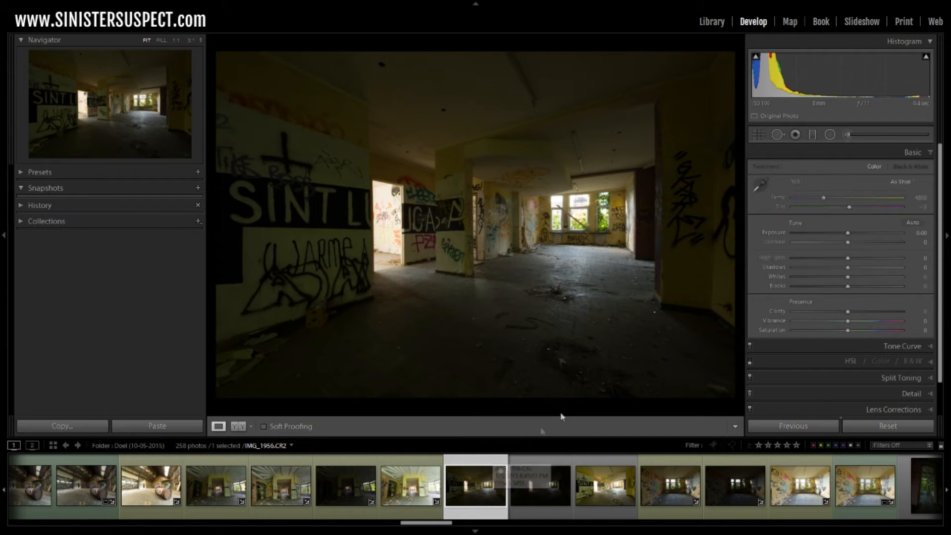
# - Set the white balance of IMG_1958 to a tint of +16 and a temperature of 4398
pyautogui.click(585, 491)
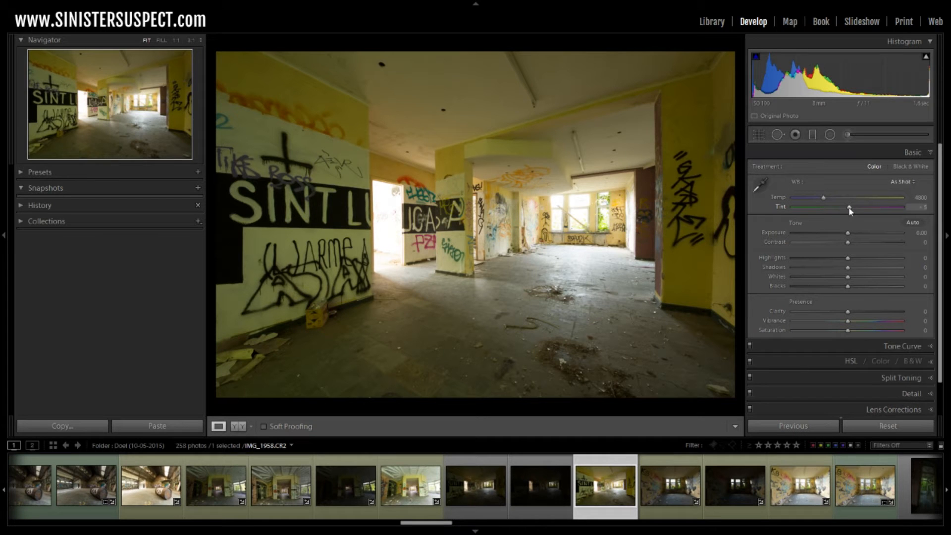
pyautogui.moveTo(849, 207); pyautogui.dragTo(855, 211)
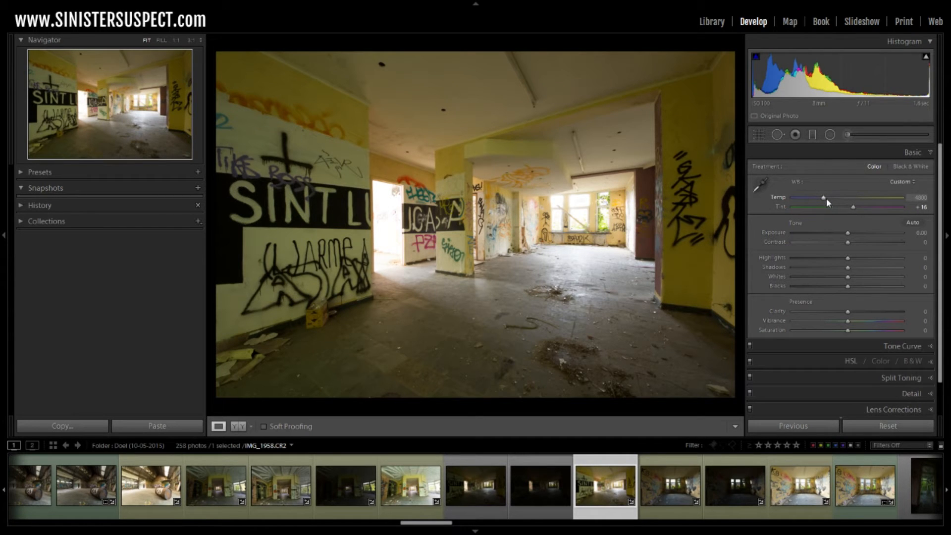
pyautogui.moveTo(825, 201); pyautogui.dragTo(820, 197)
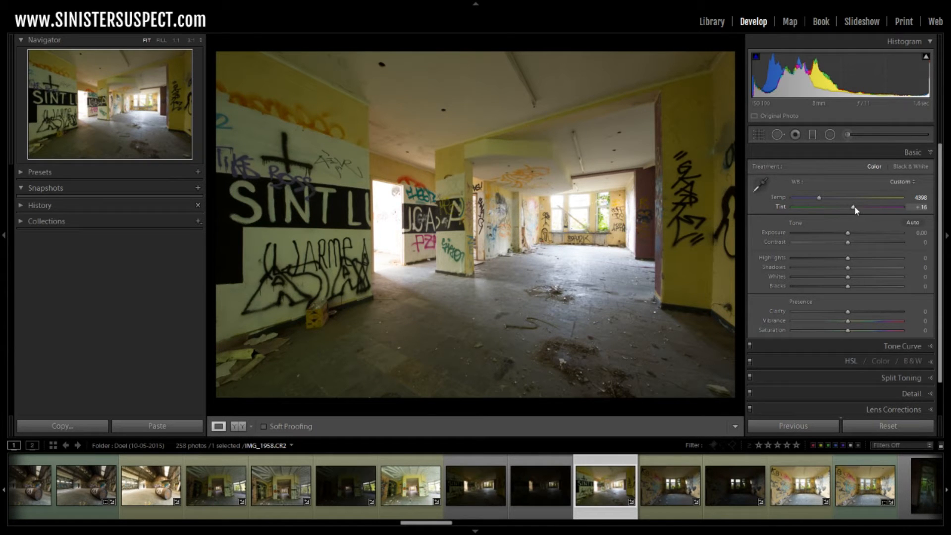
# - Compare IMG_1958 before and after the white balance correction
pyautogui.press('\\')
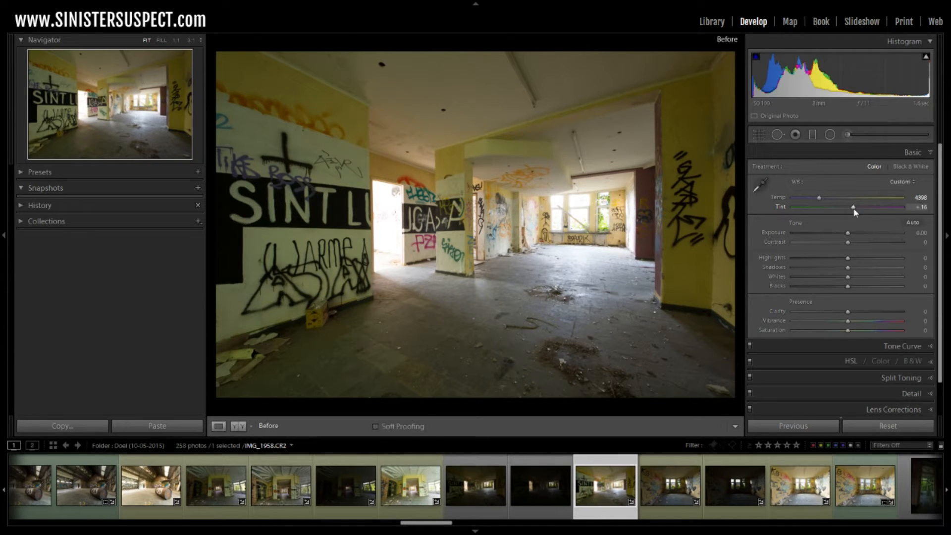
pyautogui.press('\\')
pyautogui.press('\\')
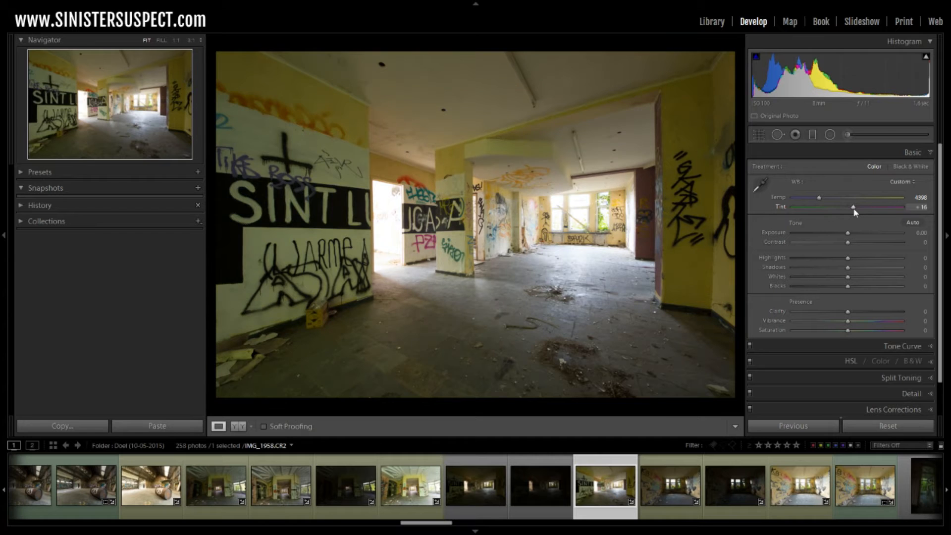
pyautogui.press('\\')
pyautogui.press('\\')
pyautogui.press('\\')
# - Enable Profile Corrections, Remove Chromatic Aberration and Constrain Crop for IMG_1958, and try the purple defringe amount
pyautogui.scroll(-2, 942, 228)
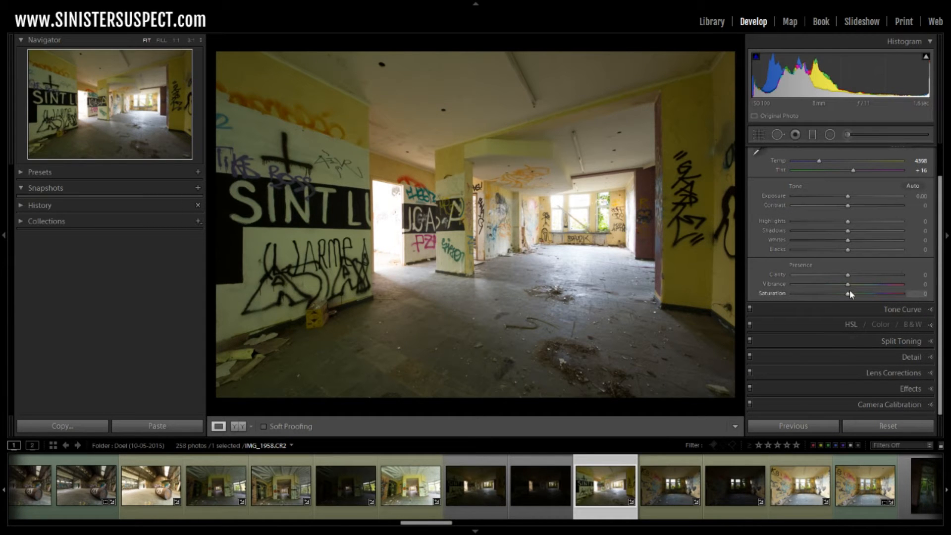
pyautogui.click(911, 374)
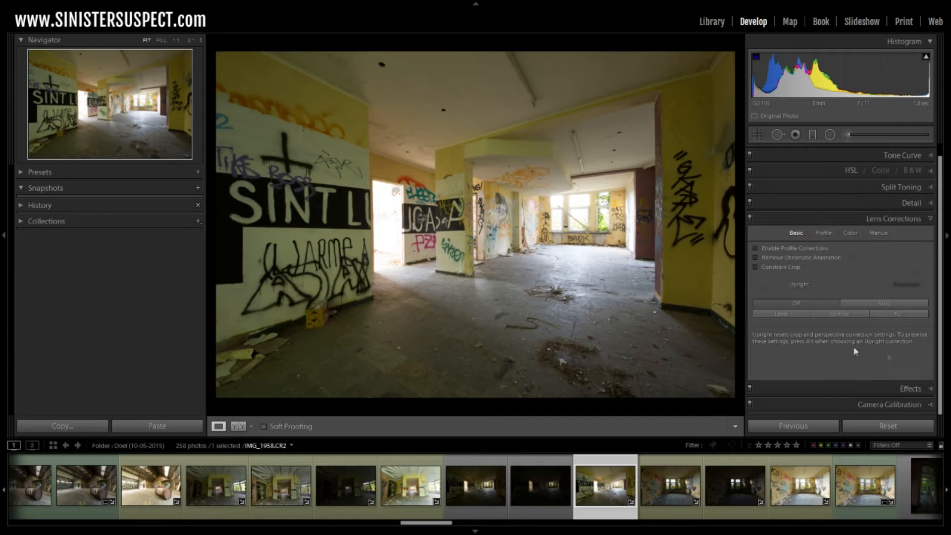
pyautogui.click(776, 248)
pyautogui.click(775, 257)
pyautogui.click(768, 268)
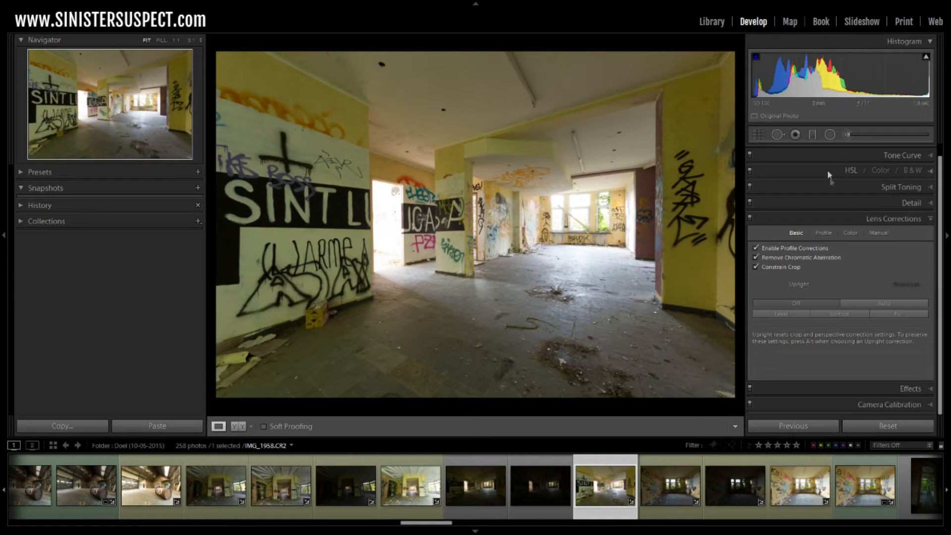
pyautogui.click(849, 234)
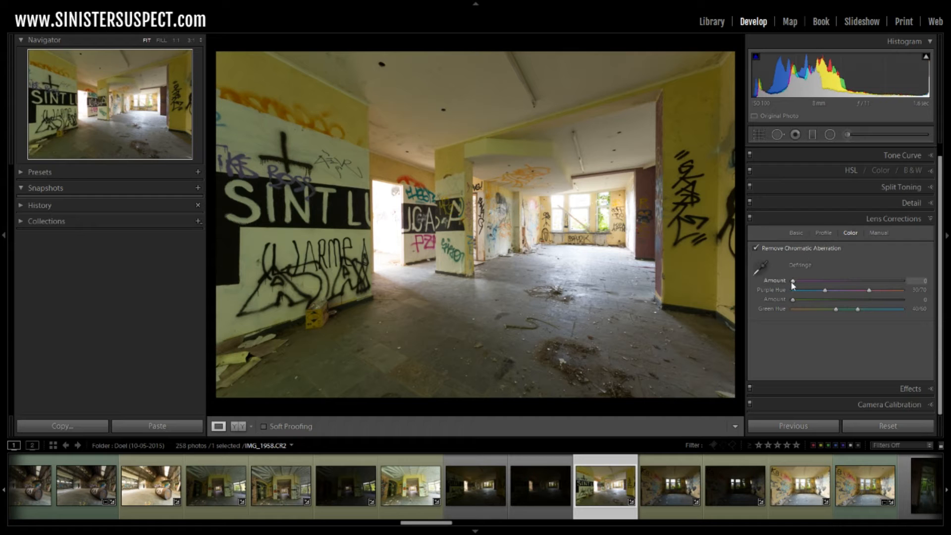
pyautogui.moveTo(793, 281); pyautogui.dragTo(818, 288)
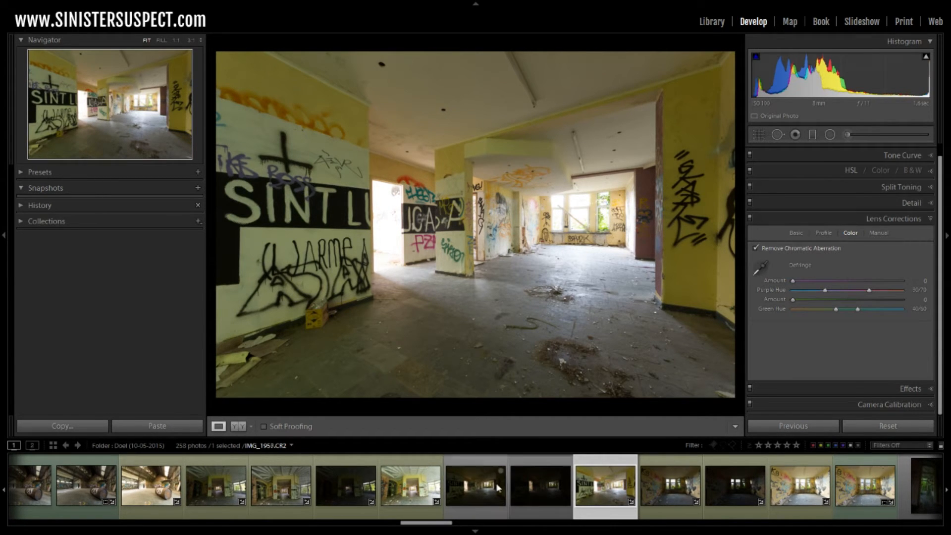
# - Inspect the windows and doorway edges of IMG_1956 at 1:1 and enable Remove Chromatic Aberration for it
pyautogui.click(479, 488)
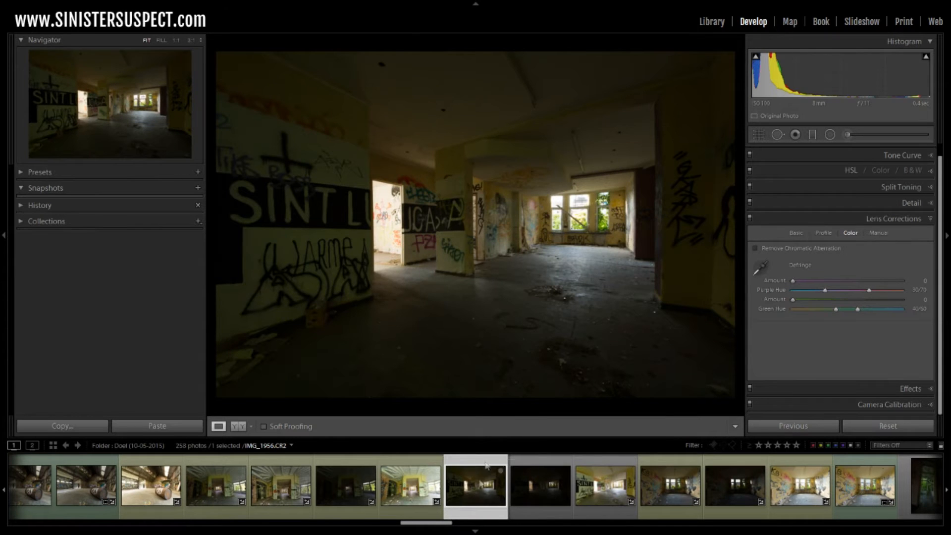
pyautogui.click(595, 205)
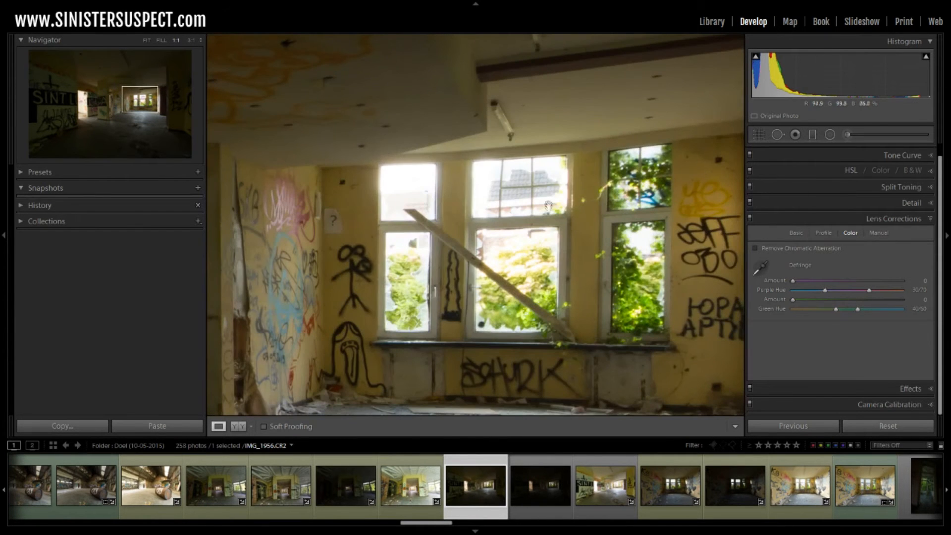
pyautogui.click(498, 203)
pyautogui.click(392, 197)
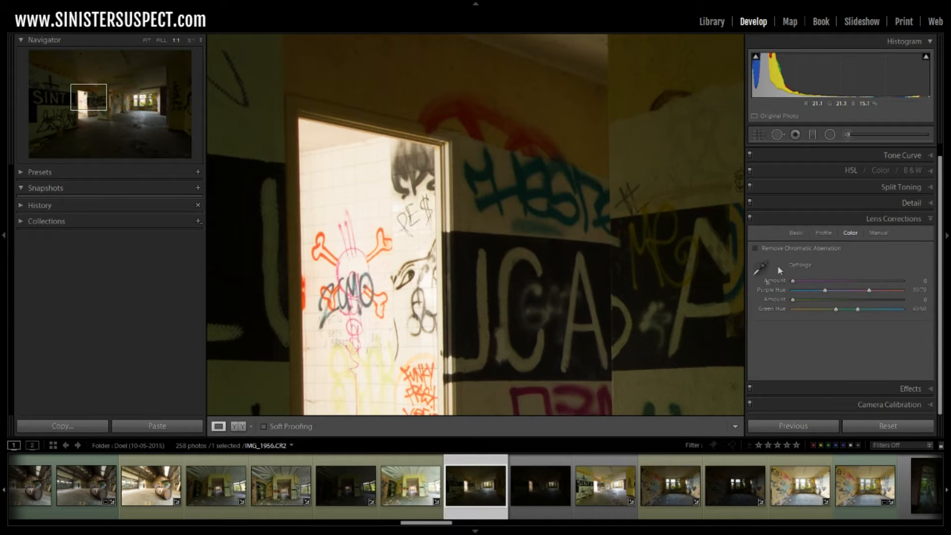
pyautogui.click(781, 249)
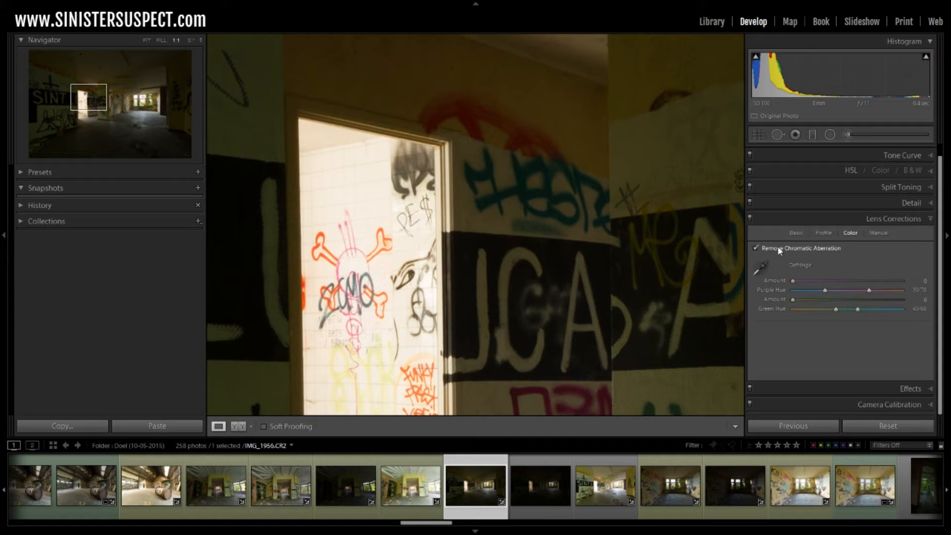
# - Return to the full view of IMG_1958 and set its highlights to -19 and shadows to +19
pyautogui.click(620, 473)
pyautogui.click(830, 247)
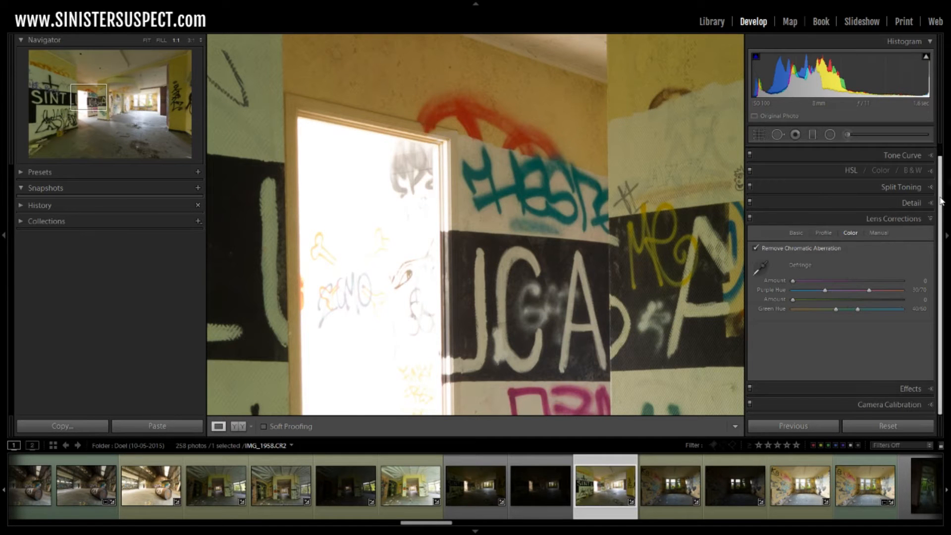
pyautogui.scroll(1, 942, 200)
pyautogui.click(913, 152)
pyautogui.click(662, 189)
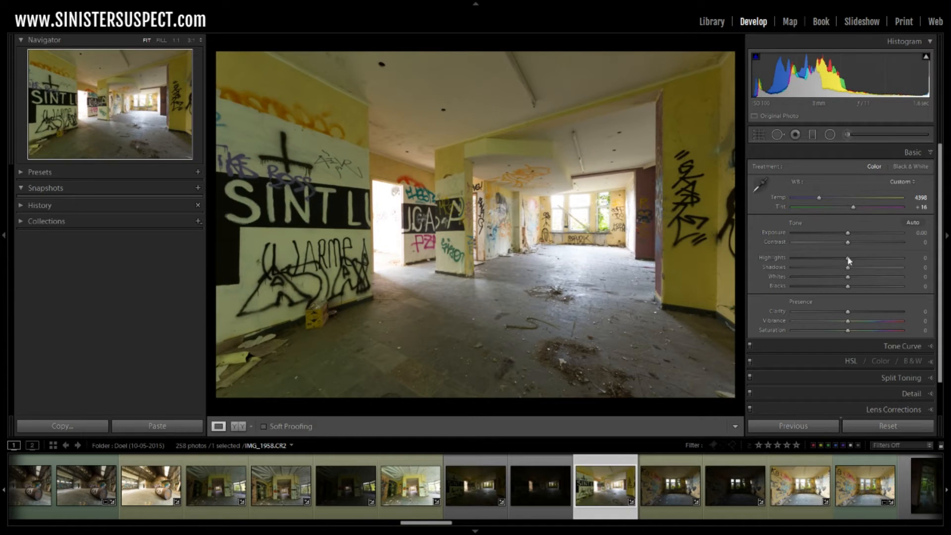
pyautogui.moveTo(848, 259); pyautogui.dragTo(839, 259)
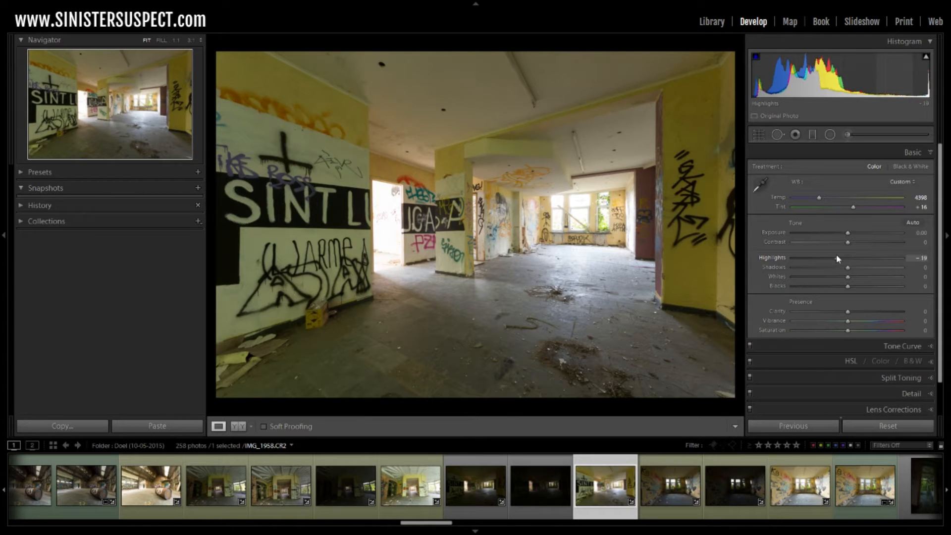
pyautogui.moveTo(854, 271); pyautogui.dragTo(858, 269)
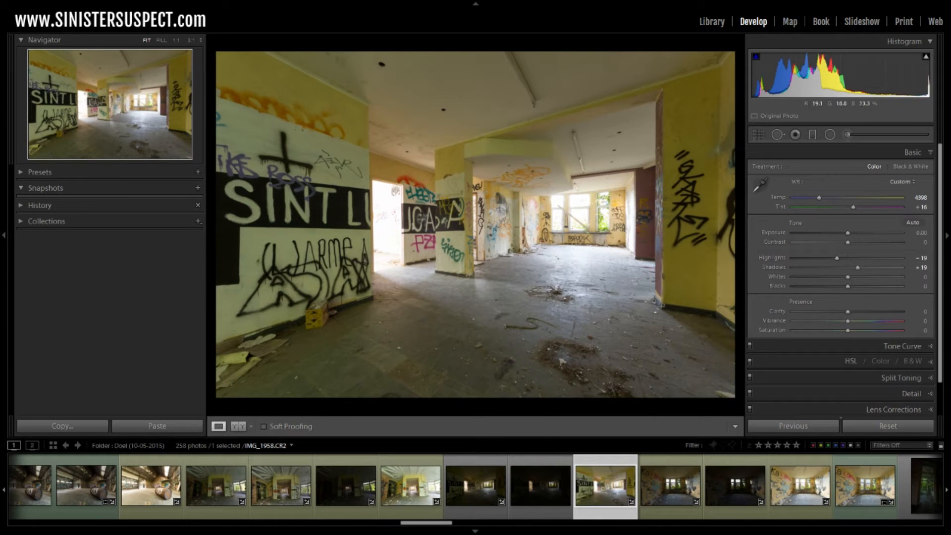
# - Compare IMG_1958 before and after the lens and tone adjustments
pyautogui.press('\\')
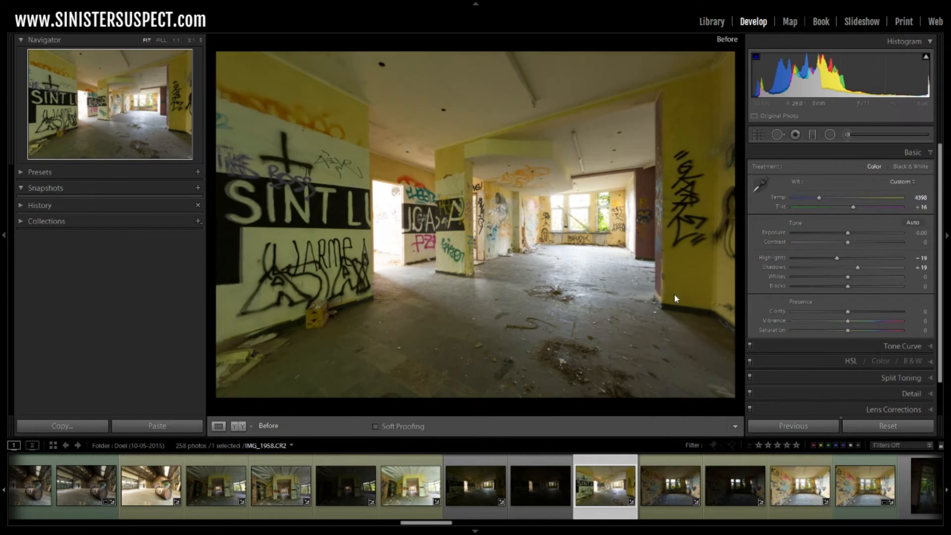
pyautogui.press('\\')
pyautogui.press('\\')
pyautogui.press('\\')
pyautogui.press('\\')
pyautogui.press('\\')
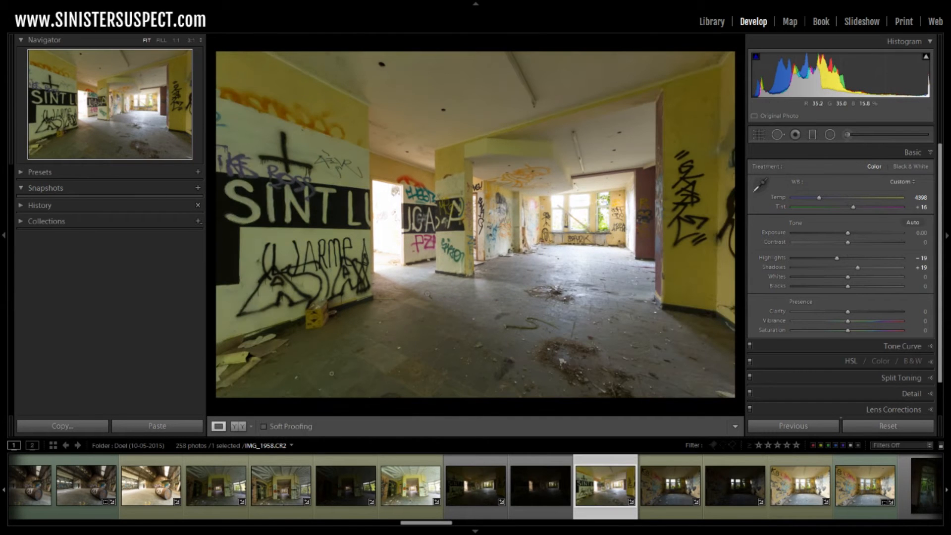
# - Synchronize all develop settings from IMG_1958 to the other two exposures, IMG_1956 and IMG_1957
pyautogui.keyDown('shift'); pyautogui.click(490, 493); pyautogui.keyUp('shift')
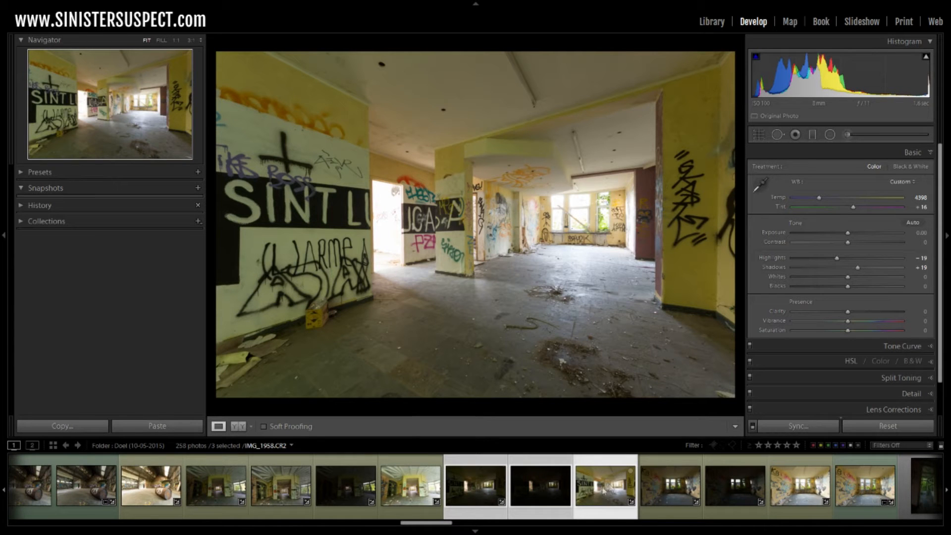
pyautogui.click(803, 426)
pyautogui.click(579, 476)
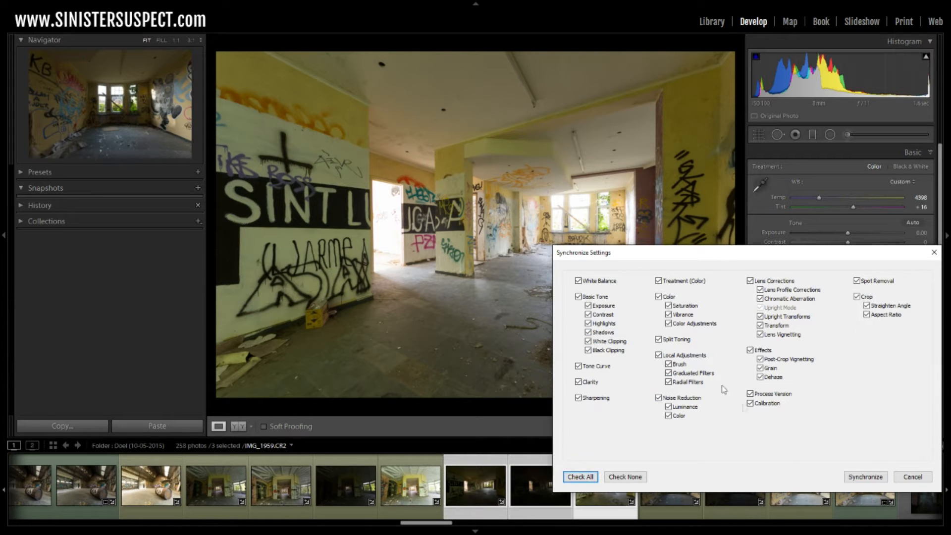
pyautogui.click(874, 476)
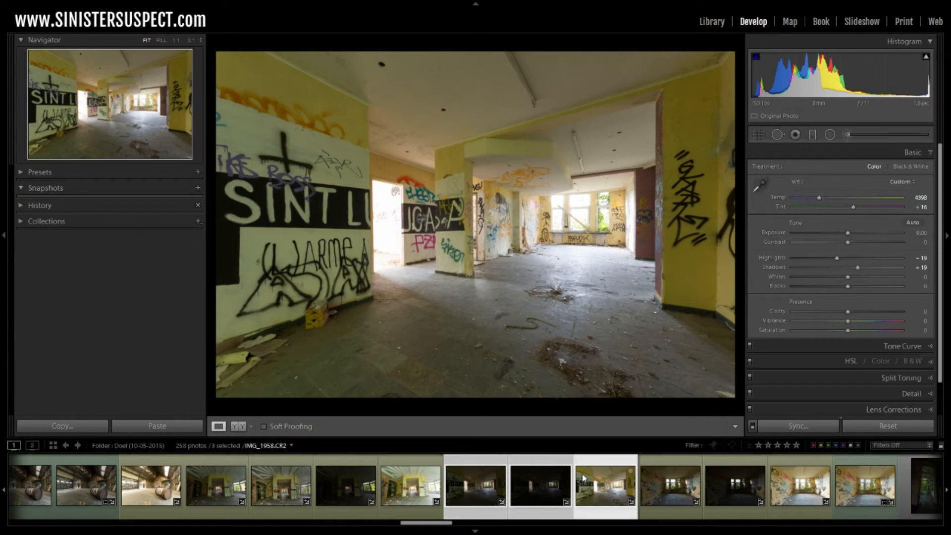
# - Assign the yellow color label to the three selected exposures, IMG_1956, IMG_1957 and IMG_1958
pyautogui.click(478, 488)
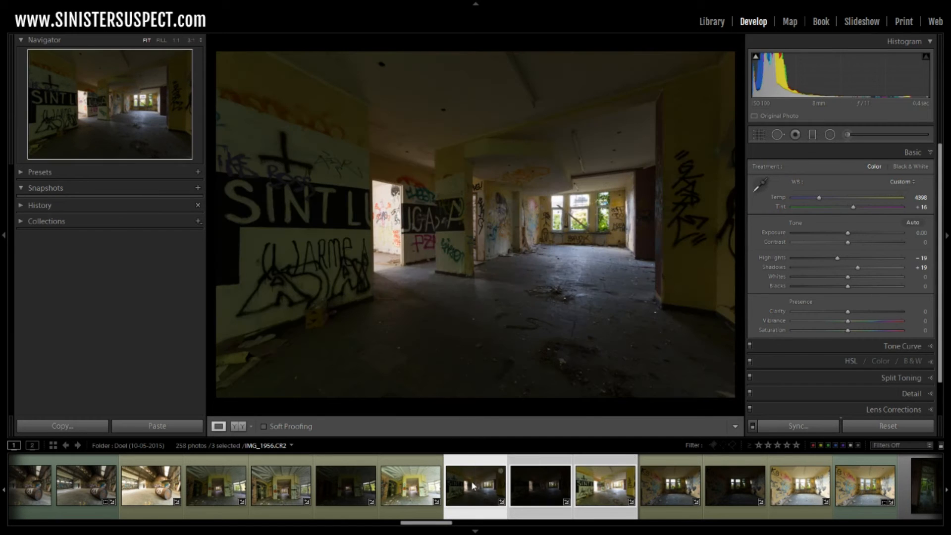
pyautogui.rightClick(475, 490)
pyautogui.moveTo(555, 309)
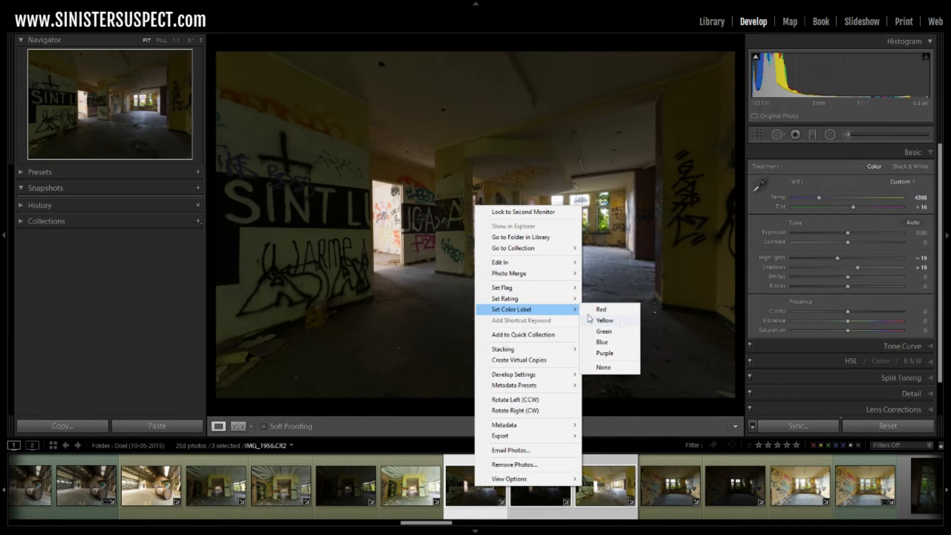
pyautogui.click(633, 326)
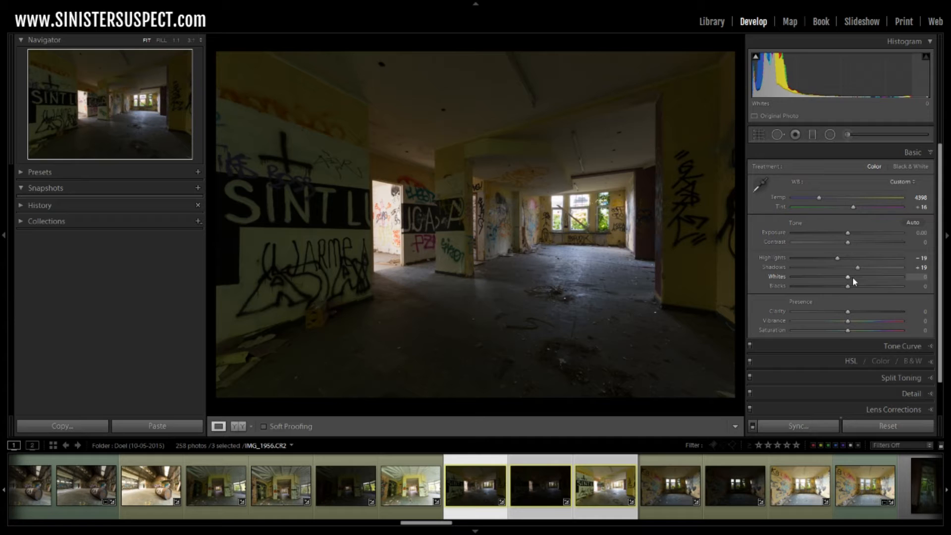
# - Collapse the Basic adjustments and export the three yellow-labelled exposures to HDR Efex Pro 2 in a maximized window
pyautogui.scroll(-2, 852, 277)
pyautogui.scroll(2, 943, 317)
pyautogui.click(914, 153)
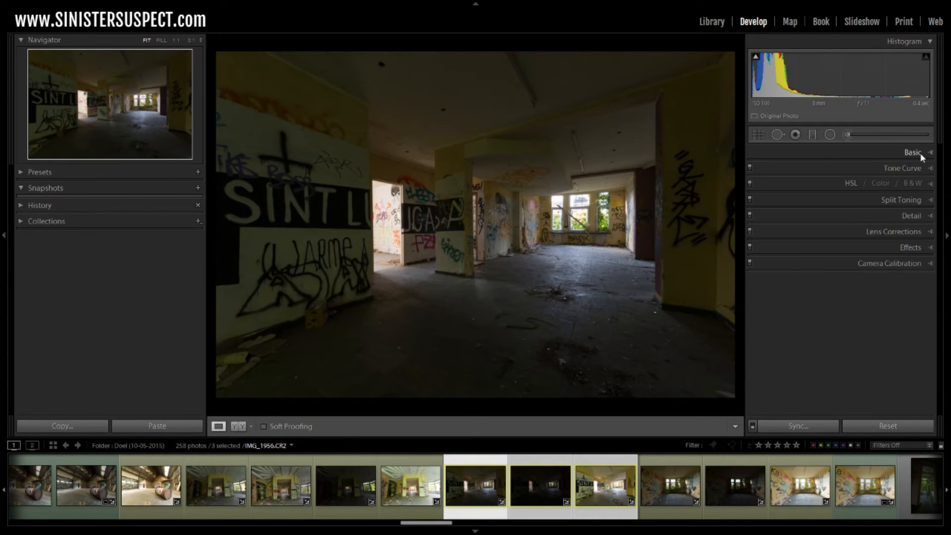
pyautogui.rightClick(545, 480)
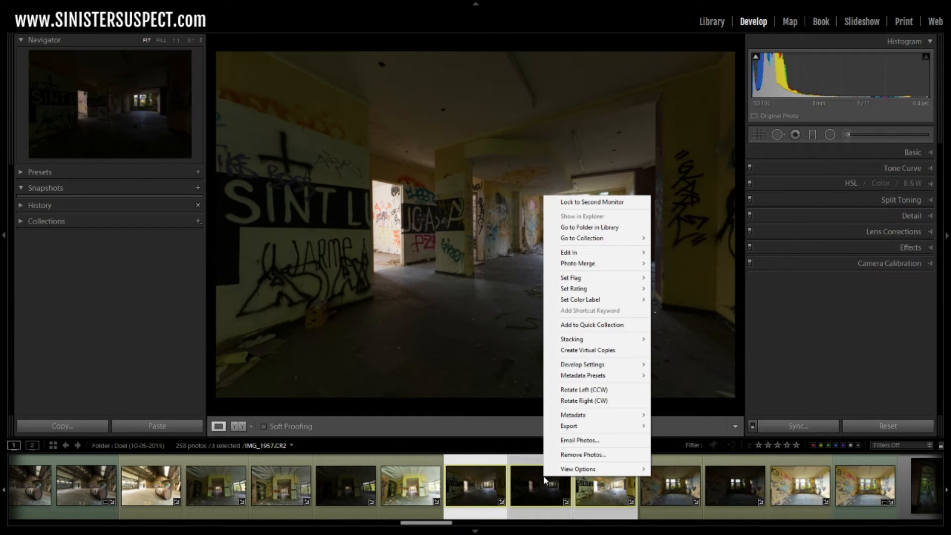
pyautogui.moveTo(575, 426)
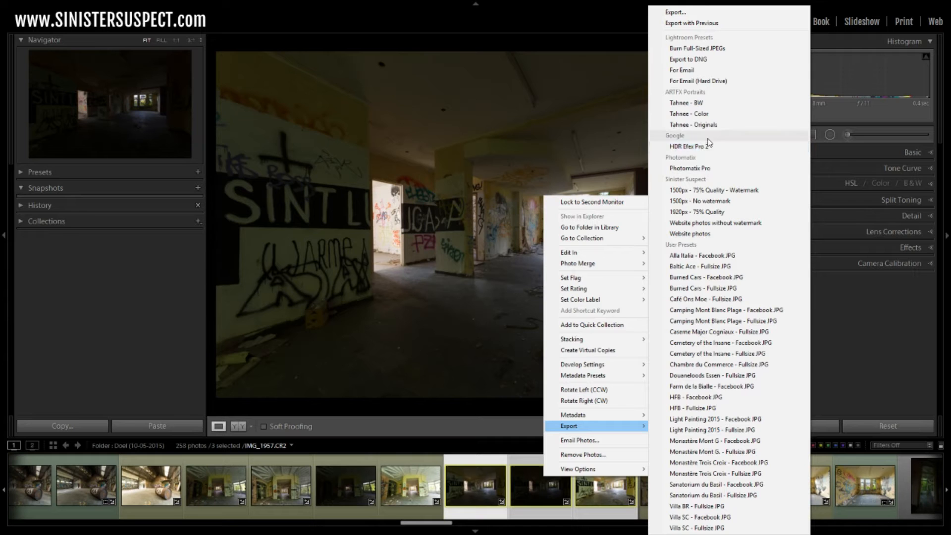
pyautogui.click(700, 146)
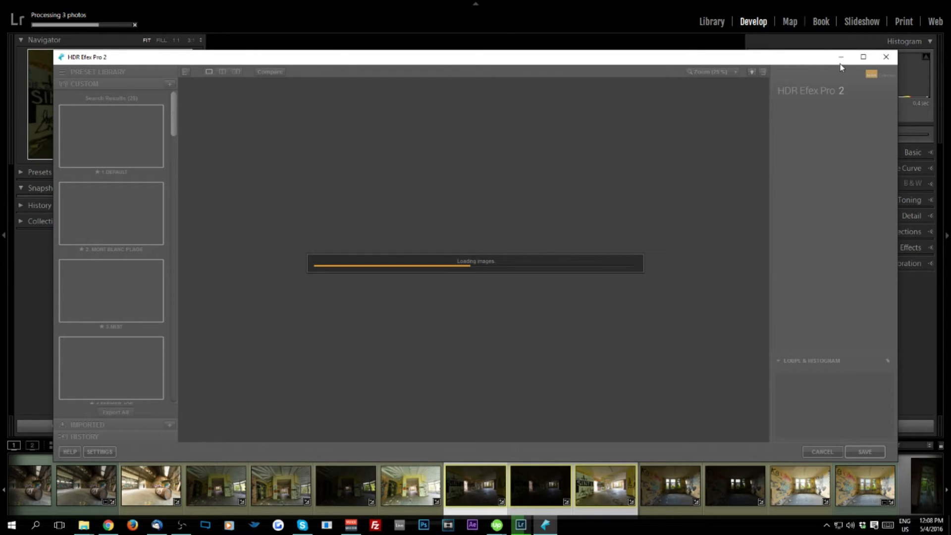
pyautogui.click(863, 56)
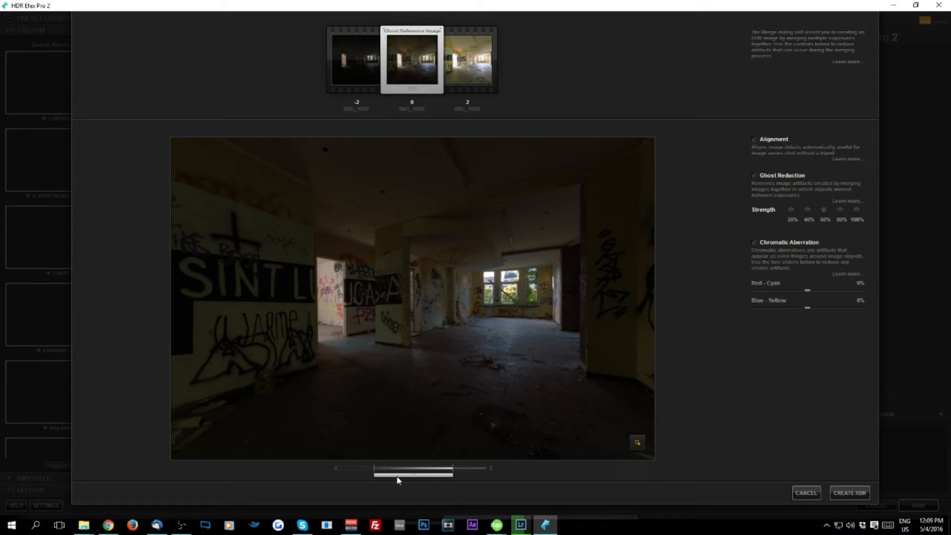
# - Check the doorway and window edges for chromatic aberration in a brightened merge preview, and create the HDR image
pyautogui.moveTo(404, 483); pyautogui.dragTo(423, 480)
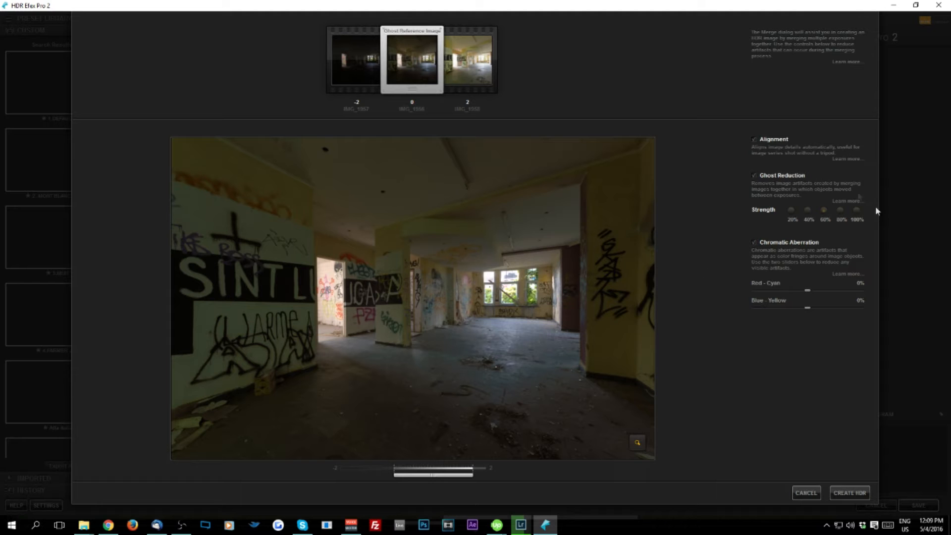
pyautogui.click(637, 444)
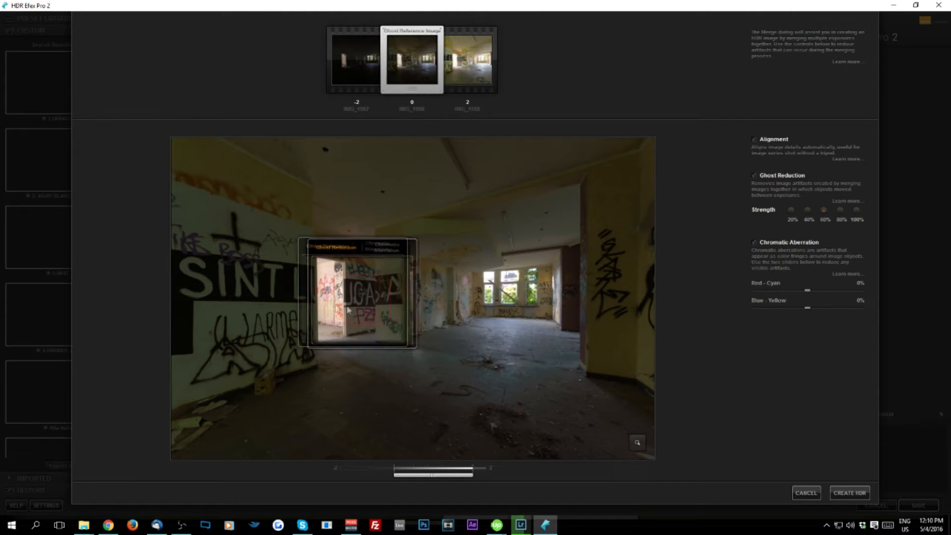
pyautogui.click(341, 241)
pyautogui.moveTo(318, 306); pyautogui.dragTo(308, 284)
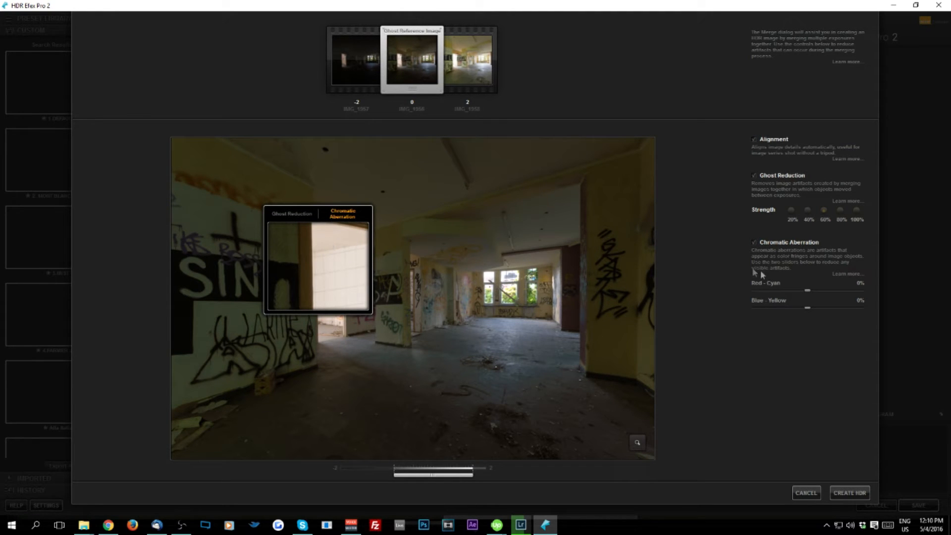
pyautogui.moveTo(318, 261); pyautogui.dragTo(504, 305)
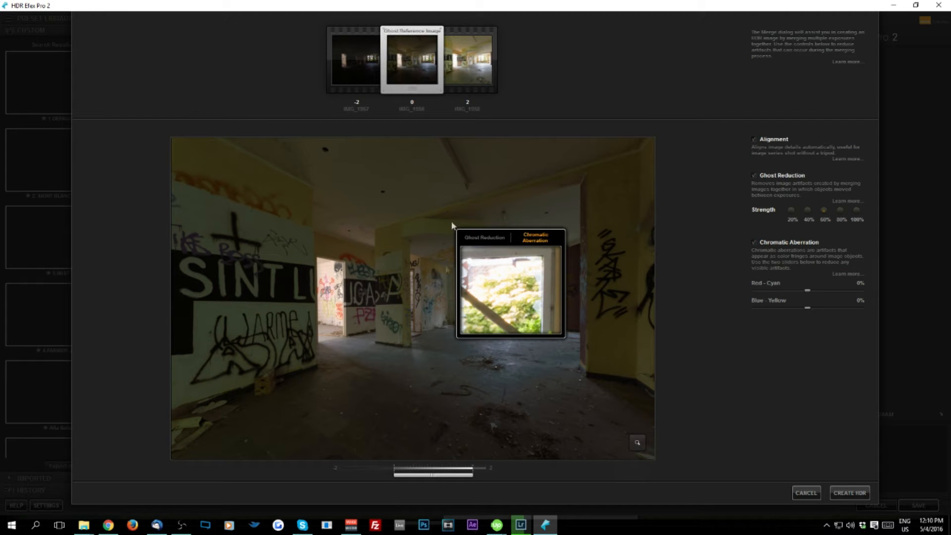
pyautogui.click(848, 493)
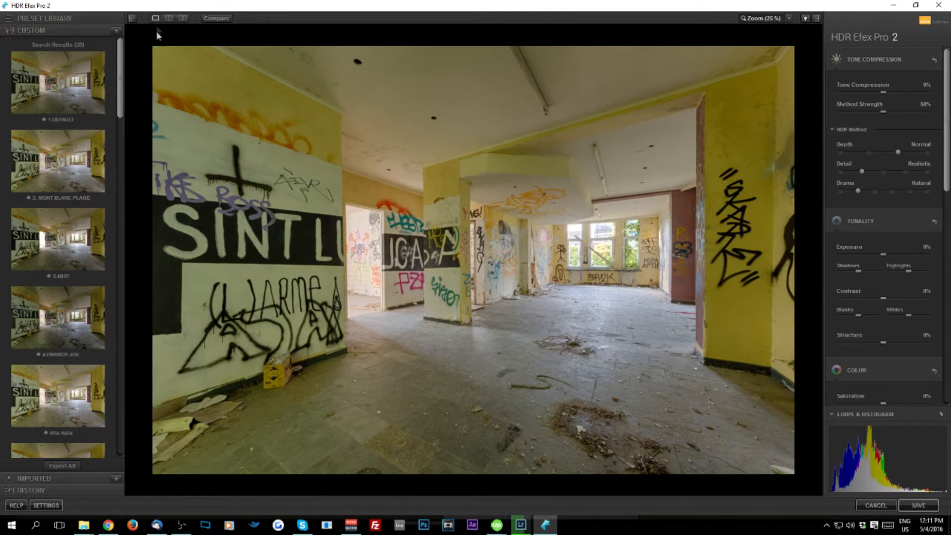
# - Hide the preset library and collapse the tone compression, tonality, color, selective adjustments and finishing sections
pyautogui.click(133, 19)
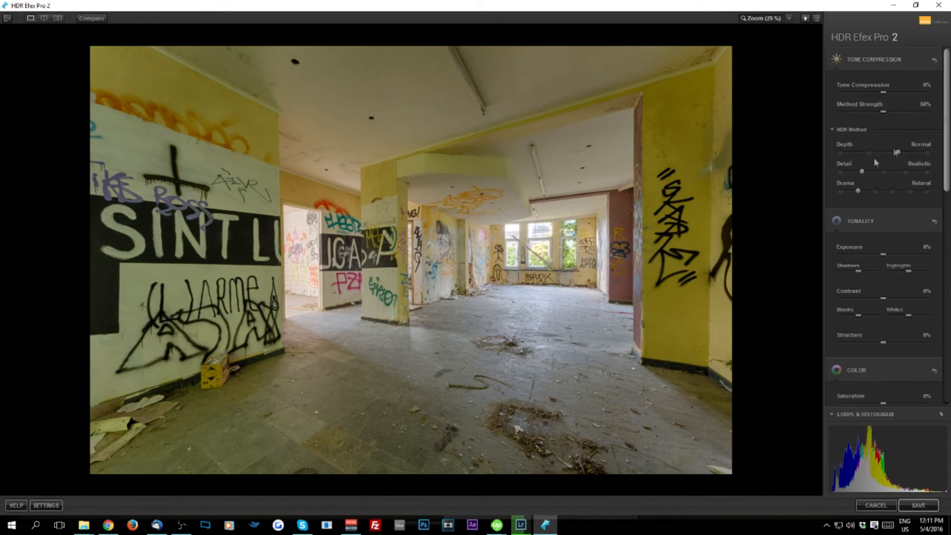
pyautogui.click(870, 59)
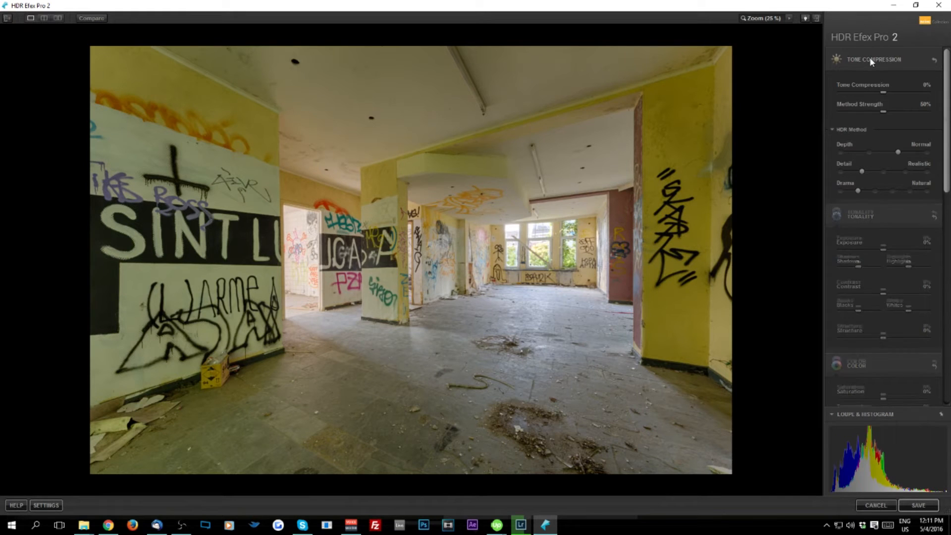
pyautogui.click(867, 91)
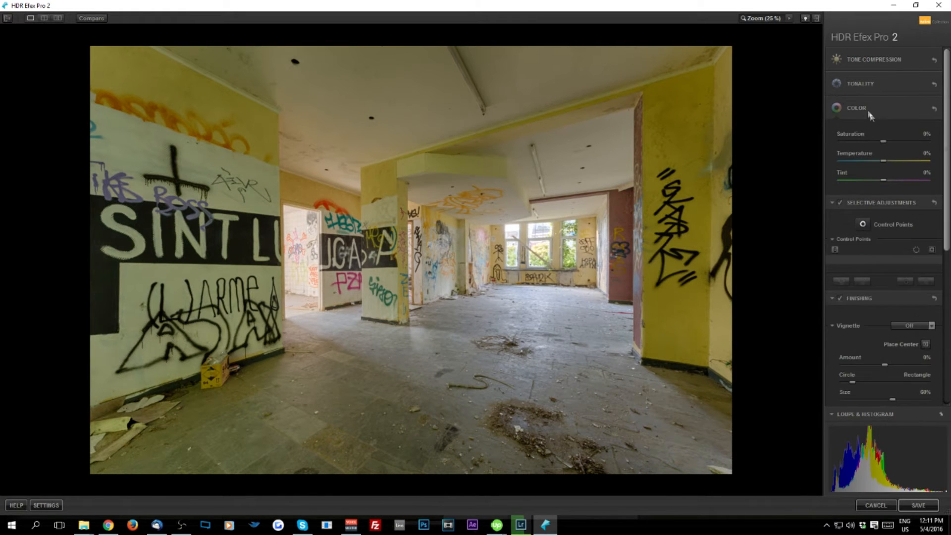
pyautogui.click(869, 112)
pyautogui.click(868, 128)
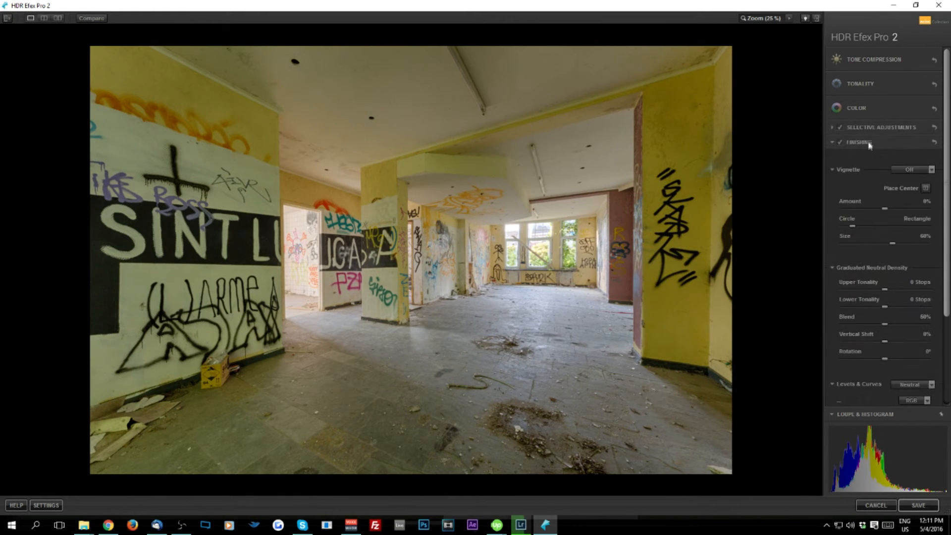
pyautogui.click(873, 142)
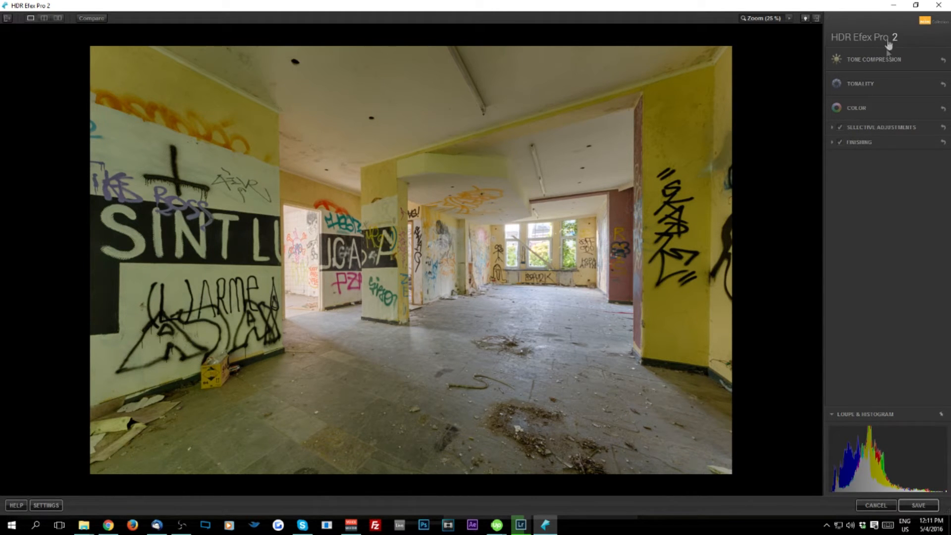
# - Try Tone Compression at -100% and 100%, and settle on 61%
pyautogui.click(865, 60)
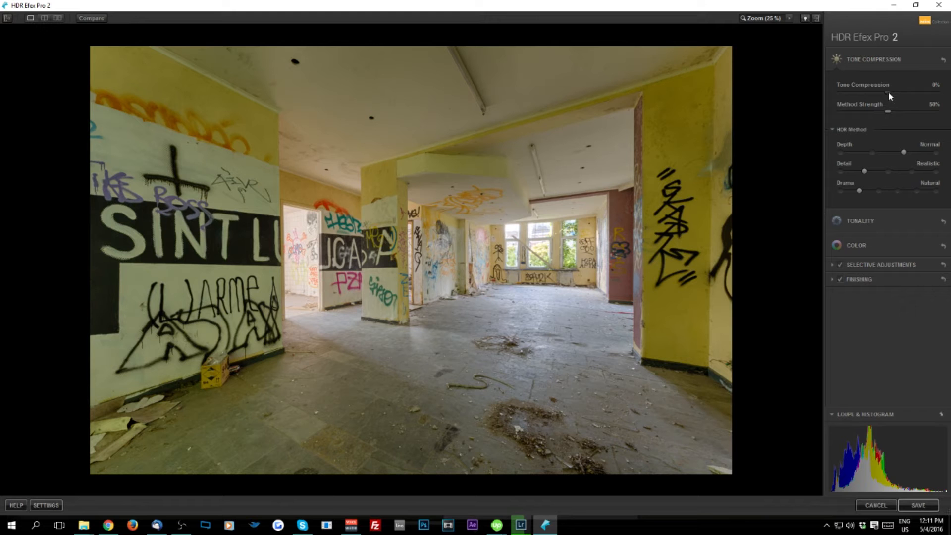
pyautogui.moveTo(888, 92); pyautogui.dragTo(838, 91)
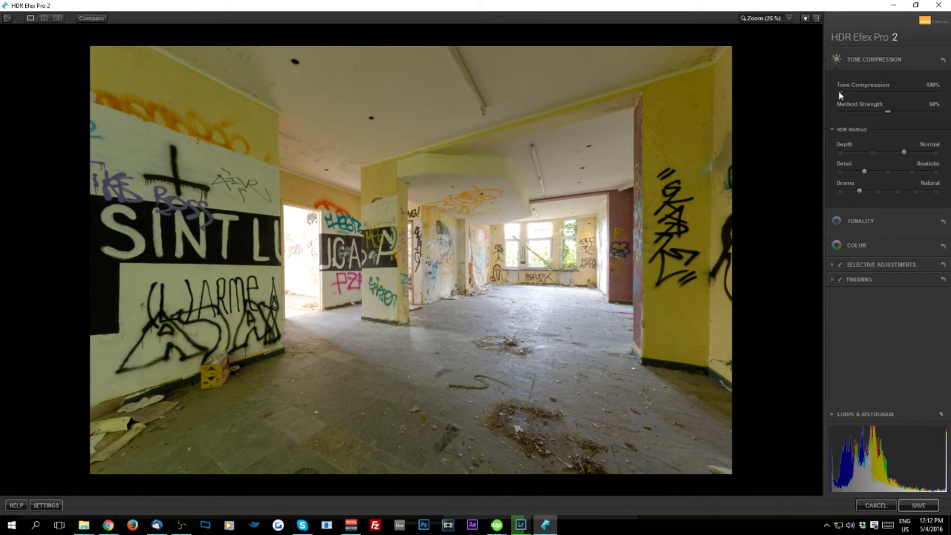
pyautogui.moveTo(839, 92); pyautogui.dragTo(936, 93)
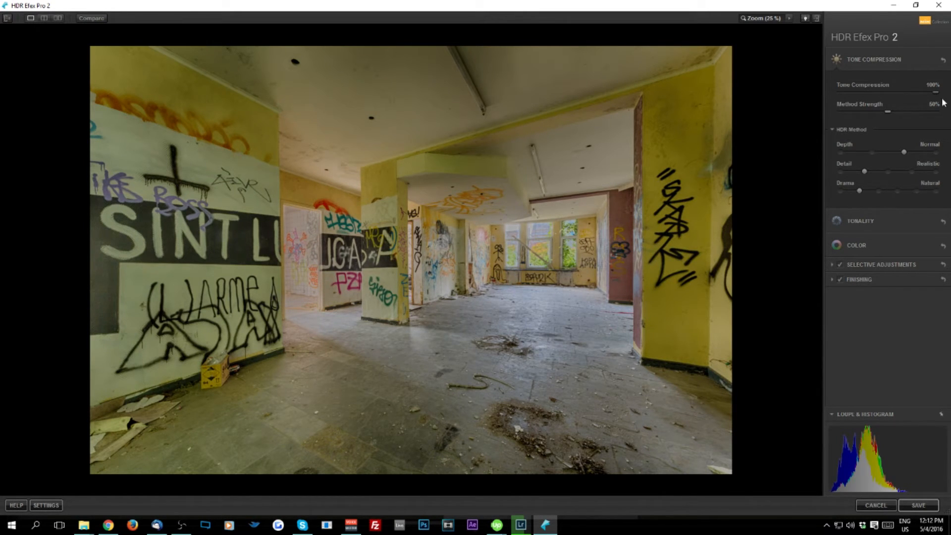
pyautogui.moveTo(937, 94); pyautogui.dragTo(915, 99)
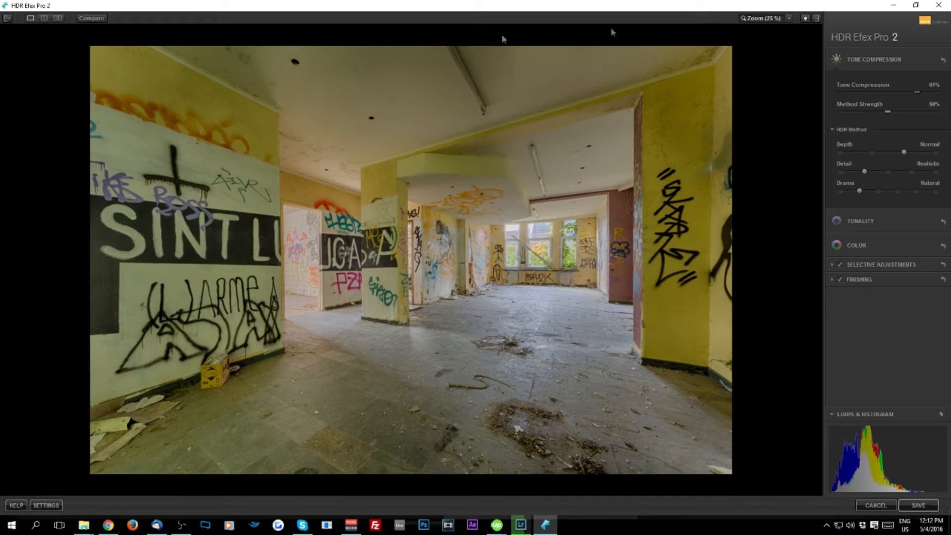
# - Try high and low Method Strength values and set it to about 65%
pyautogui.moveTo(888, 111); pyautogui.dragTo(936, 111)
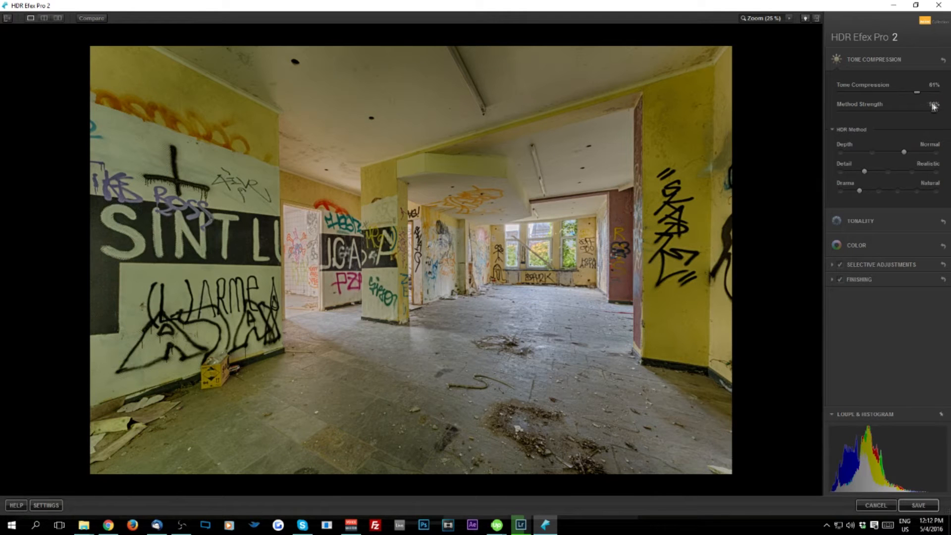
pyautogui.moveTo(917, 106); pyautogui.dragTo(887, 104)
pyautogui.moveTo(861, 110); pyautogui.dragTo(902, 104)
# - Try the other Depth options of the HDR method, including Subtle and Strong, and return to Normal
pyautogui.click(841, 152)
pyautogui.click(872, 153)
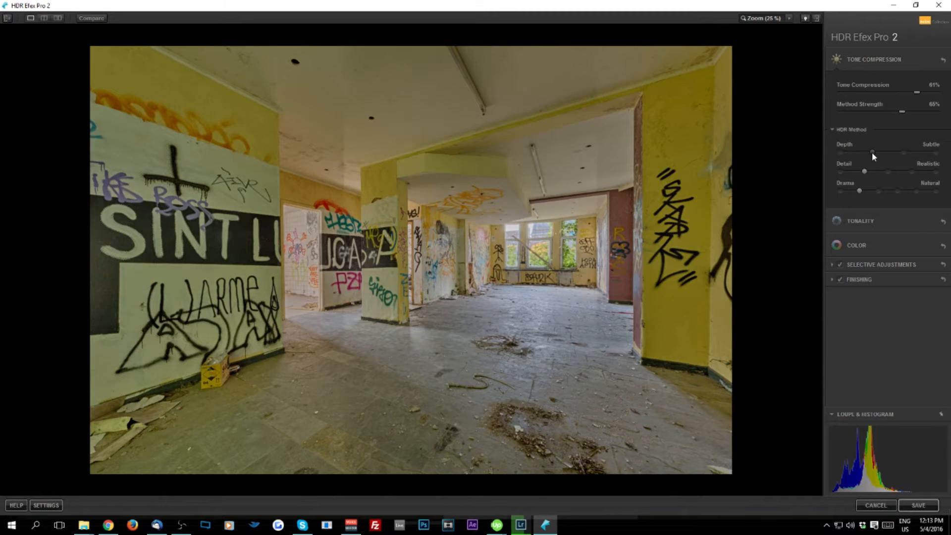
pyautogui.click(907, 153)
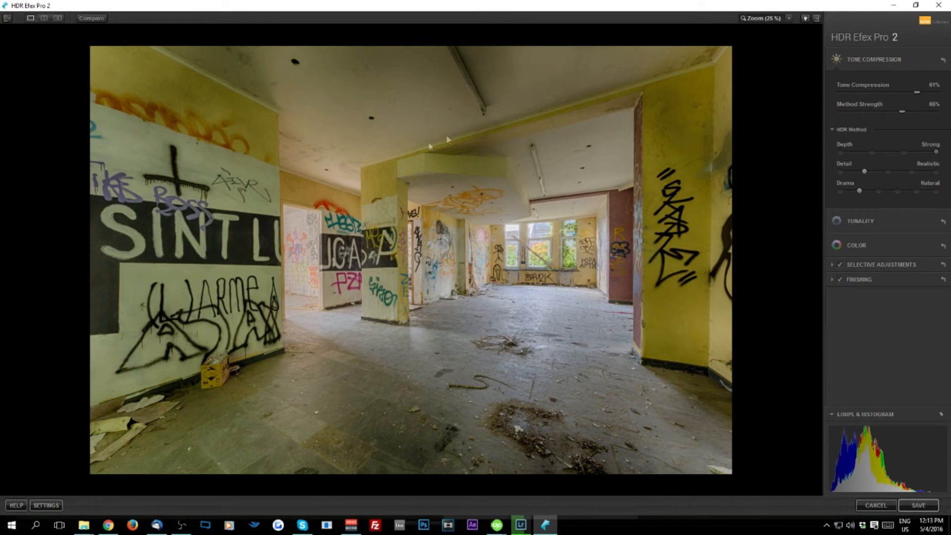
pyautogui.click(905, 152)
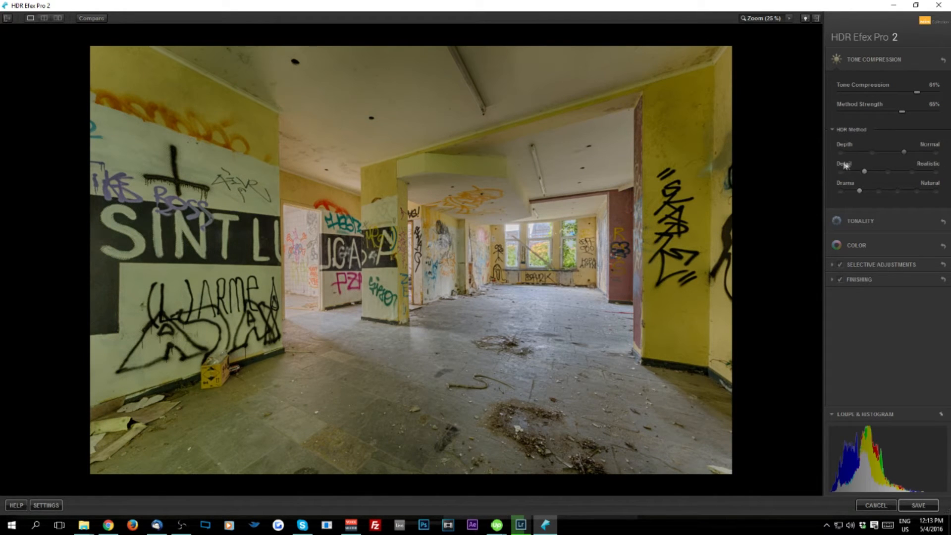
# - Try the next stronger Detail option and Deep Drama, returning them to Realistic and Natural
pyautogui.click(887, 171)
pyautogui.click(865, 172)
pyautogui.click(879, 191)
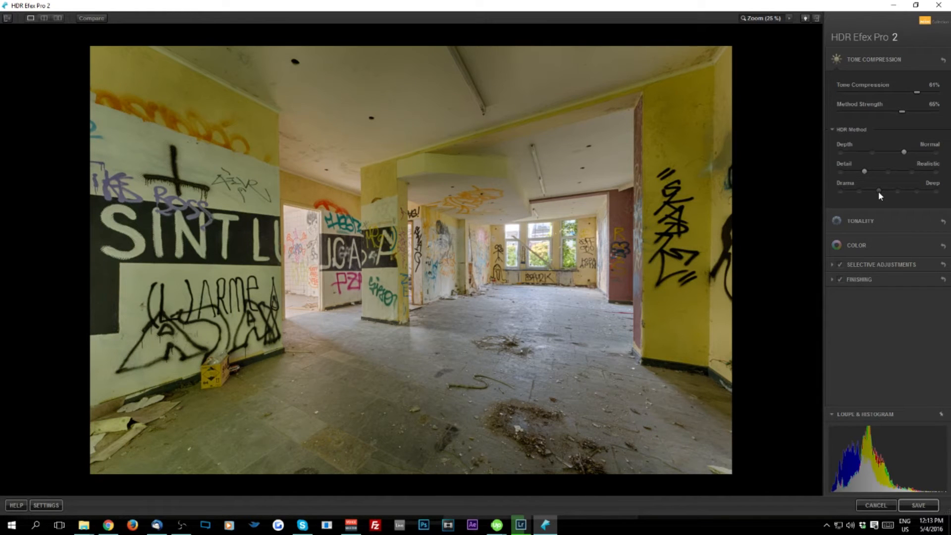
pyautogui.click(860, 191)
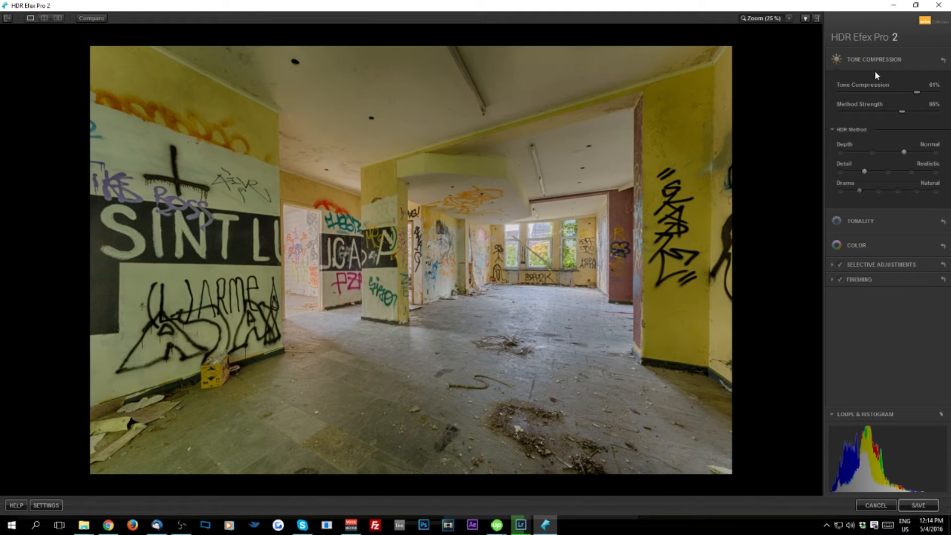
# - In the tonality adjustments, set exposure to -20% and shadows to 64%, and raise the highlights slightly
pyautogui.click(883, 58)
pyautogui.click(873, 84)
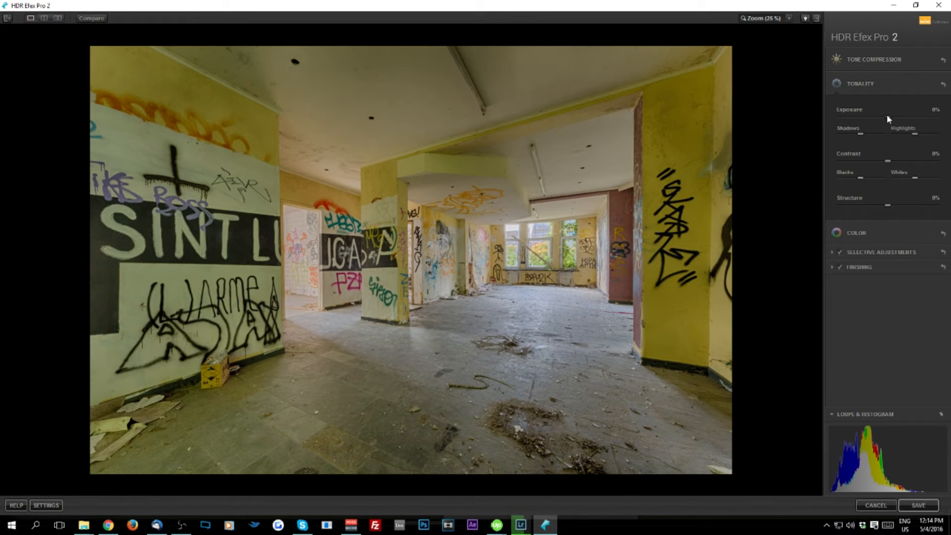
pyautogui.moveTo(889, 119); pyautogui.dragTo(884, 119)
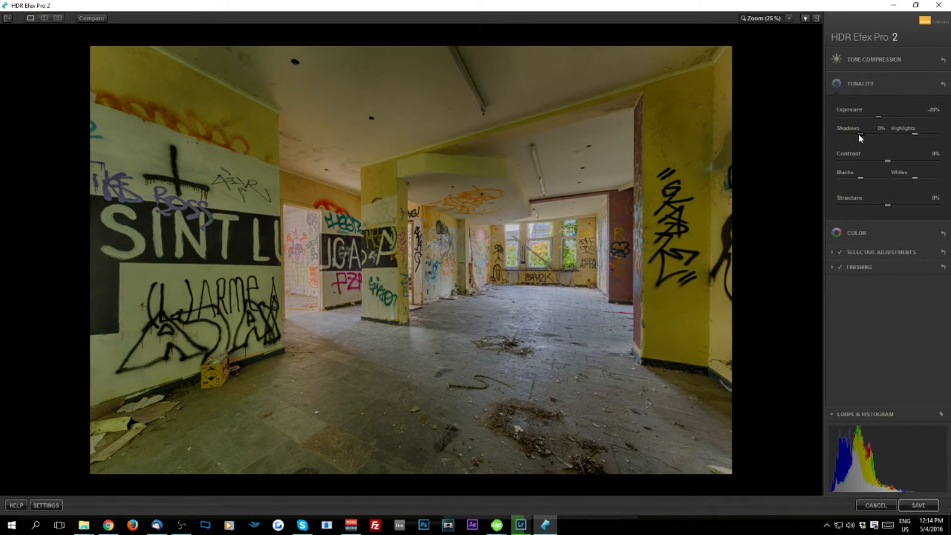
pyautogui.moveTo(860, 135); pyautogui.dragTo(869, 134)
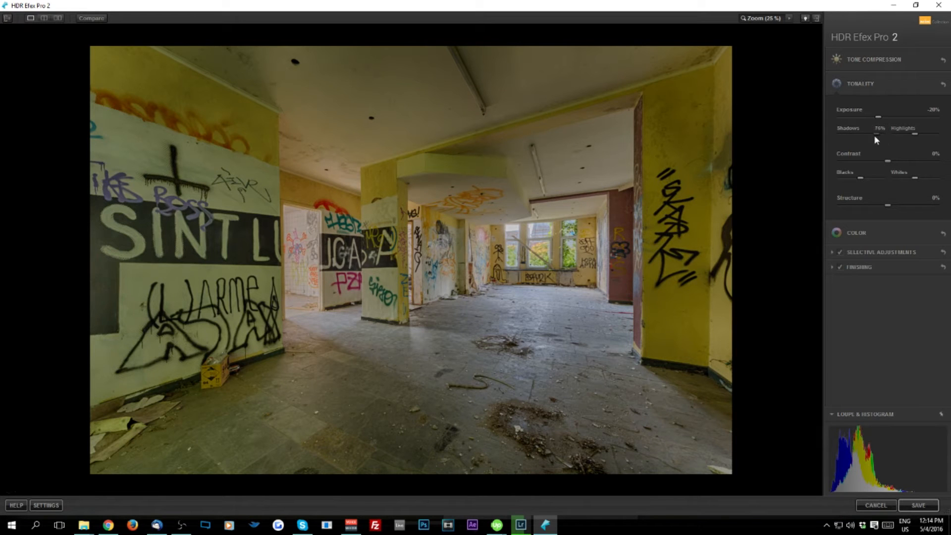
pyautogui.moveTo(874, 135); pyautogui.dragTo(872, 135)
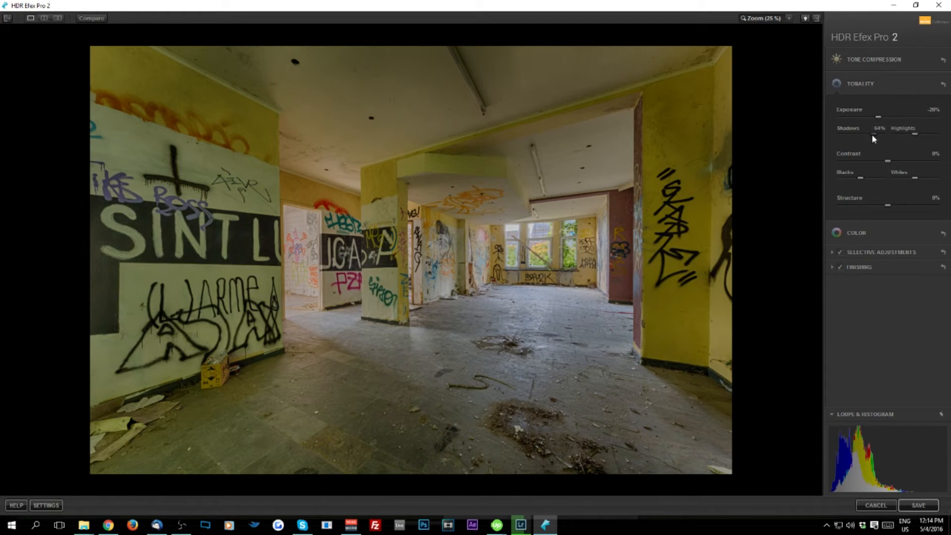
pyautogui.moveTo(918, 139); pyautogui.dragTo(924, 138)
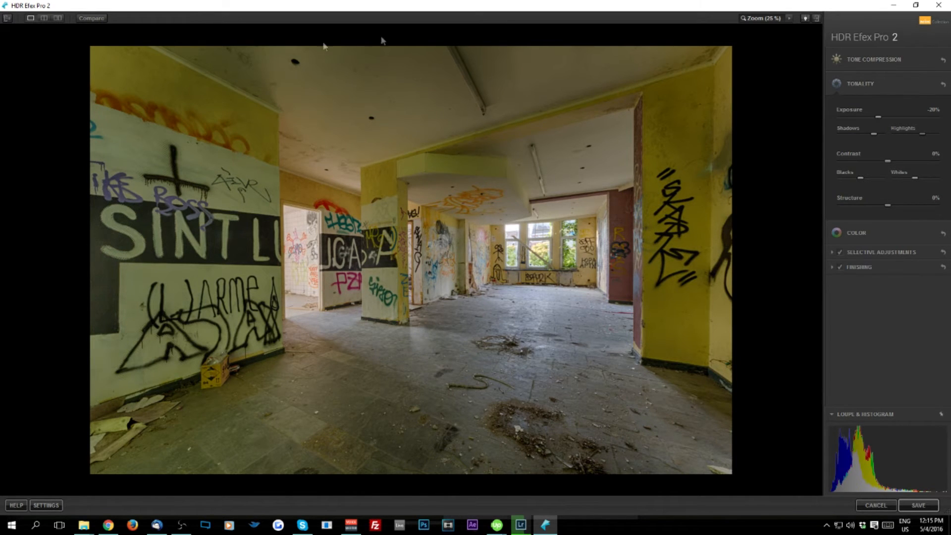
# - Compare the HDR image repeatedly with and without the tone compression and tonality adjustments
pyautogui.click(84, 19)
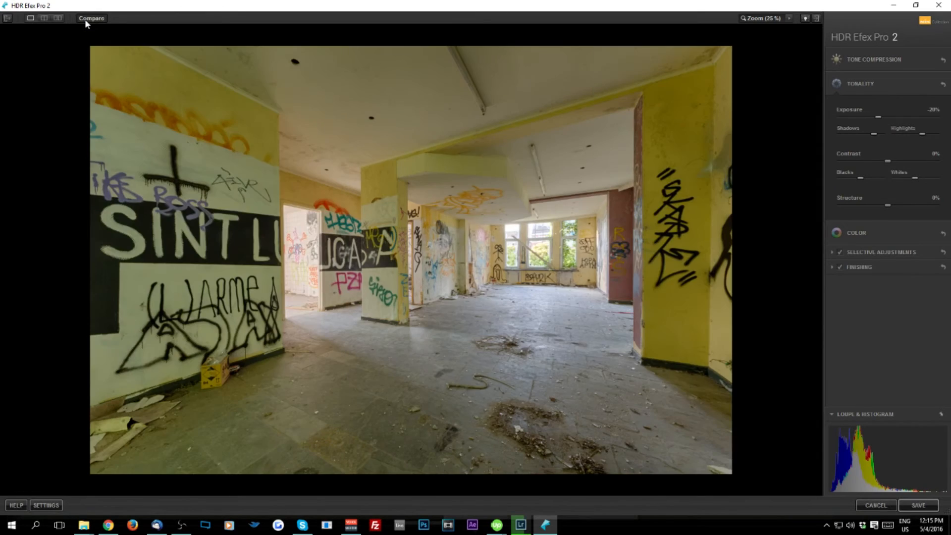
pyautogui.click(85, 20)
pyautogui.click(85, 20)
pyautogui.click(85, 19)
pyautogui.click(85, 19)
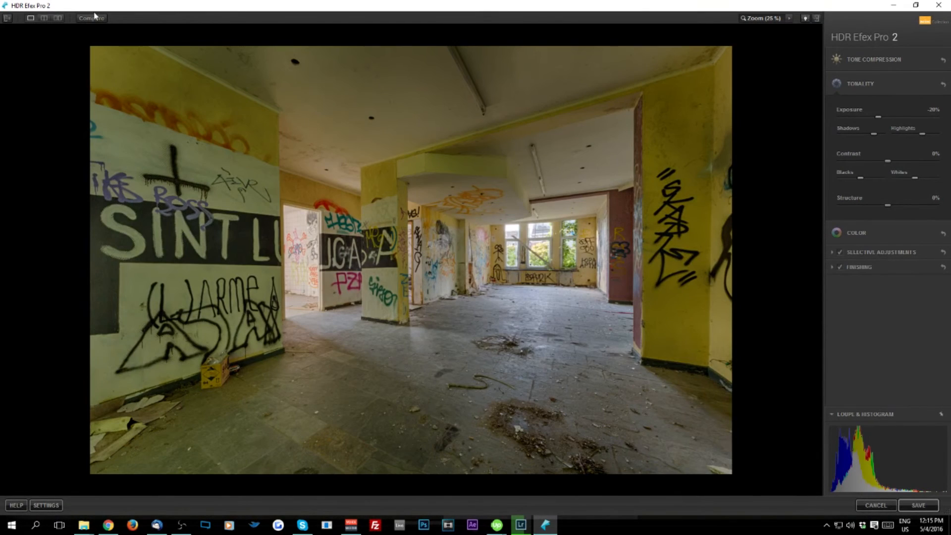
# - Reduce the tone compression of the HDR image to 79%
pyautogui.click(100, 20)
pyautogui.click(871, 60)
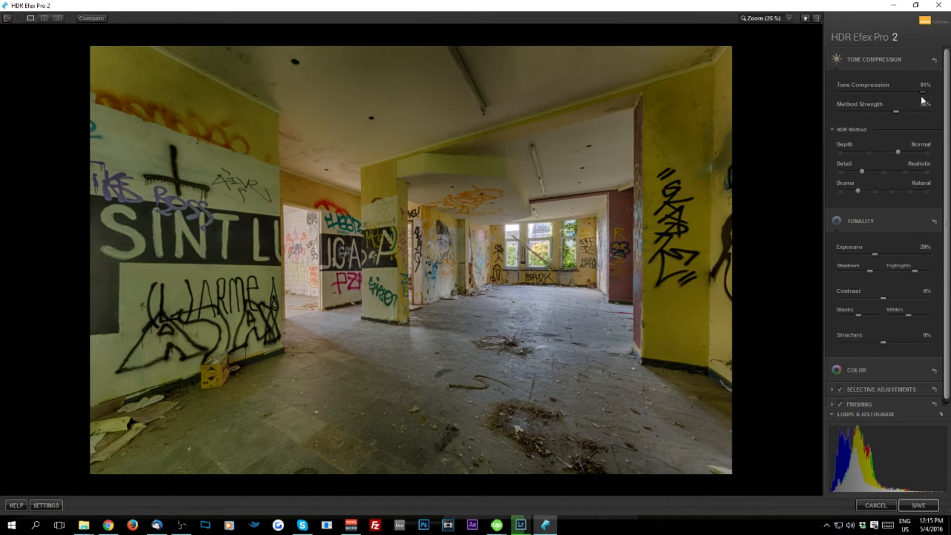
pyautogui.moveTo(921, 93); pyautogui.dragTo(917, 94)
# - In the tonality adjustments, set contrast to 20%, lower the blacks slightly and raise the whites slightly
pyautogui.click(888, 60)
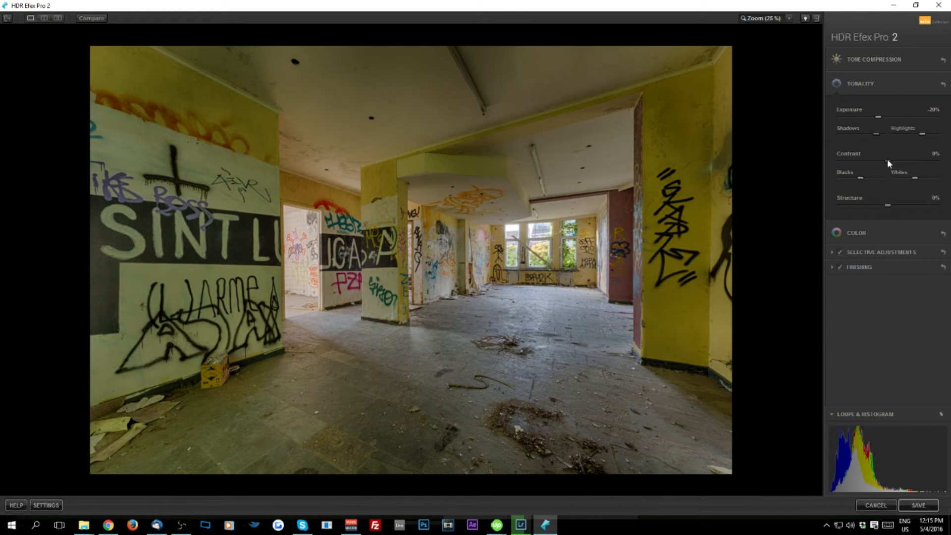
pyautogui.moveTo(887, 161); pyautogui.dragTo(900, 166)
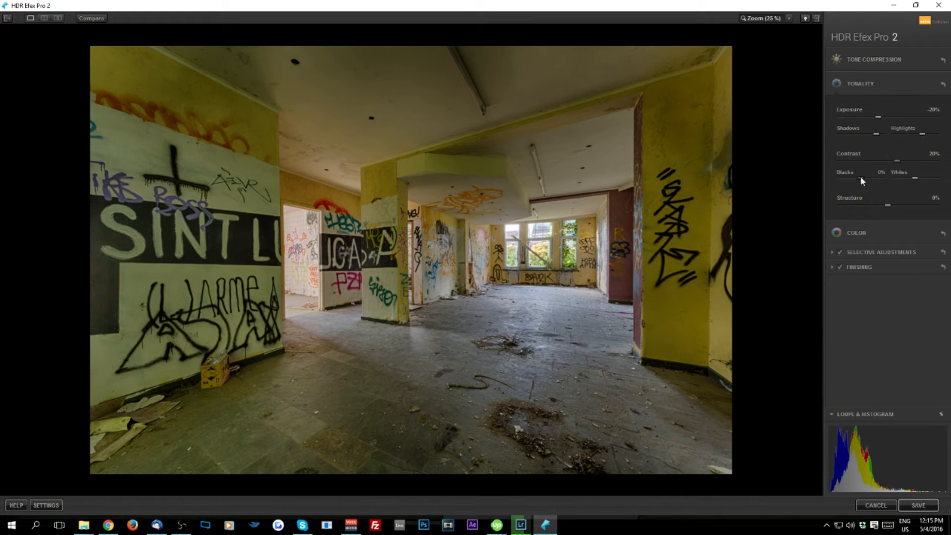
pyautogui.moveTo(860, 176); pyautogui.dragTo(858, 176)
pyautogui.moveTo(930, 180); pyautogui.dragTo(921, 179)
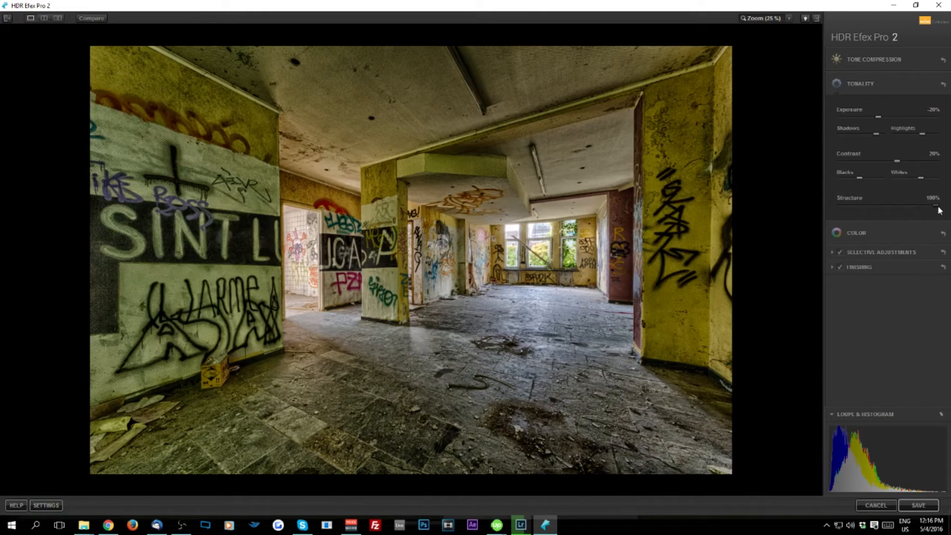
# - Test the structure at 100%, then reduce it to a subtle 18%
pyautogui.moveTo(940, 210); pyautogui.dragTo(900, 212)
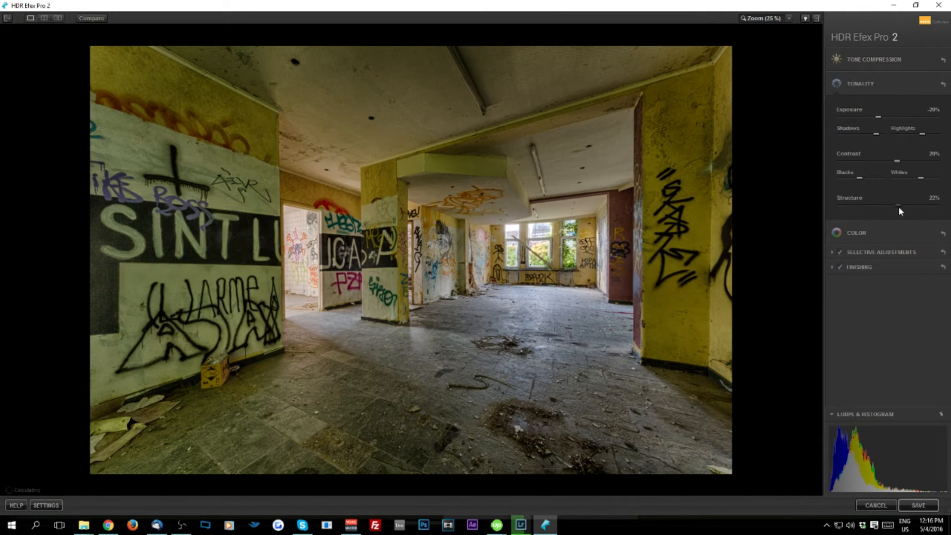
pyautogui.moveTo(902, 209); pyautogui.dragTo(900, 209)
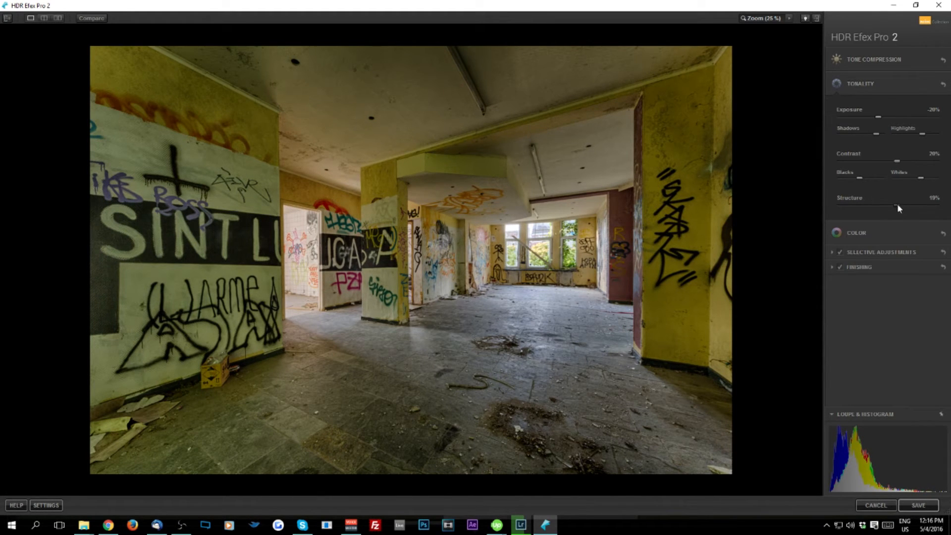
pyautogui.moveTo(895, 206); pyautogui.dragTo(898, 206)
pyautogui.click(863, 80)
# - In the color adjustments, lower the saturation to about -25% and fine-tune the temperature around neutral
pyautogui.click(866, 109)
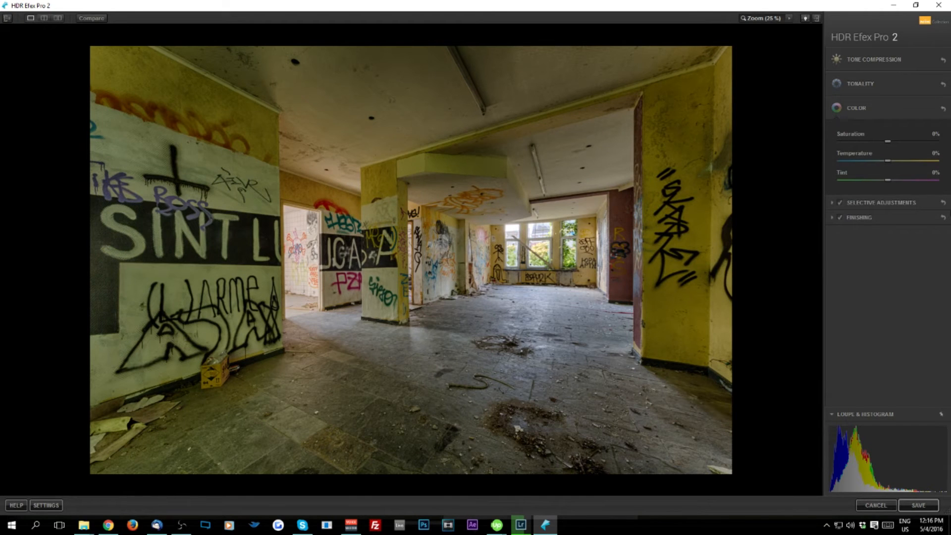
pyautogui.moveTo(887, 140); pyautogui.dragTo(878, 141)
pyautogui.moveTo(879, 142); pyautogui.dragTo(877, 142)
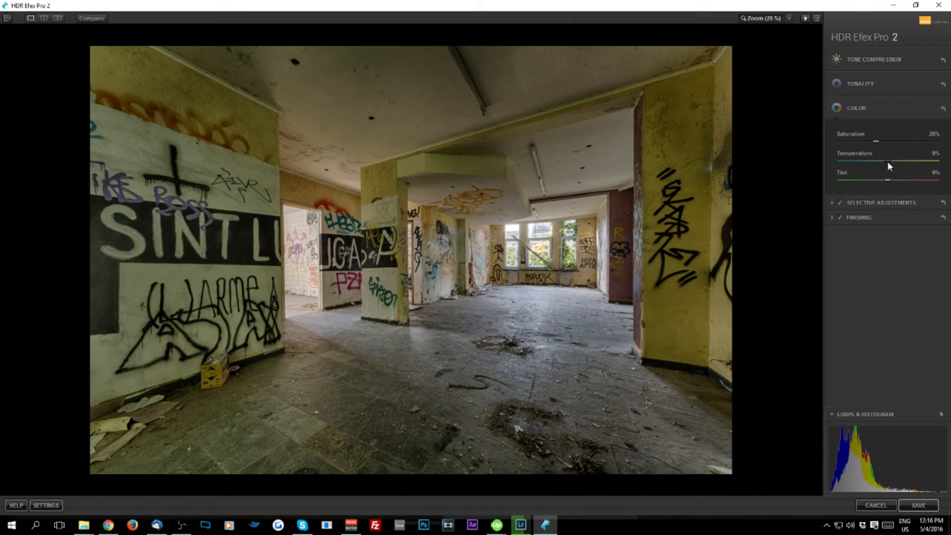
pyautogui.moveTo(886, 162); pyautogui.dragTo(888, 162)
pyautogui.moveTo(884, 161); pyautogui.dragTo(886, 162)
pyautogui.moveTo(889, 163); pyautogui.dragTo(887, 163)
pyautogui.click(864, 106)
# - Try the global structure at 100% and return it to a subtle level
pyautogui.click(867, 127)
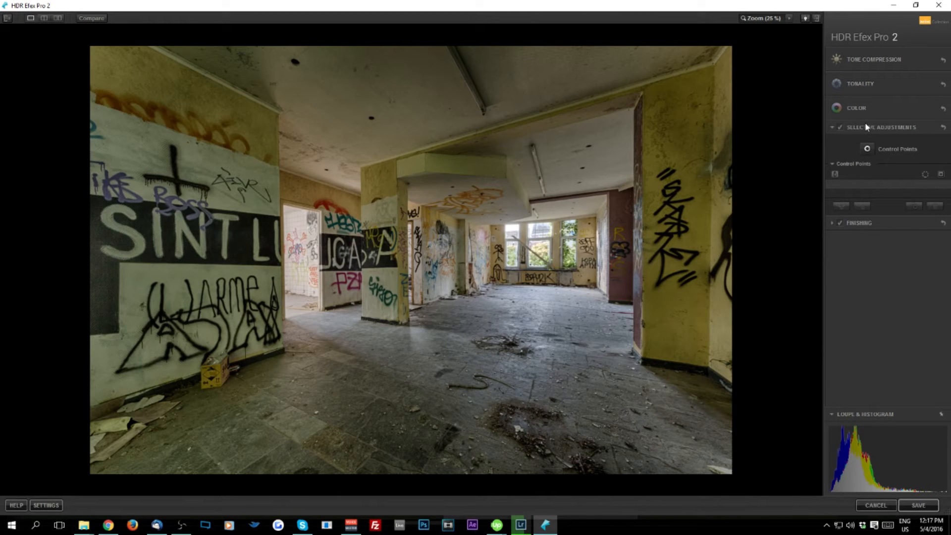
pyautogui.click(868, 94)
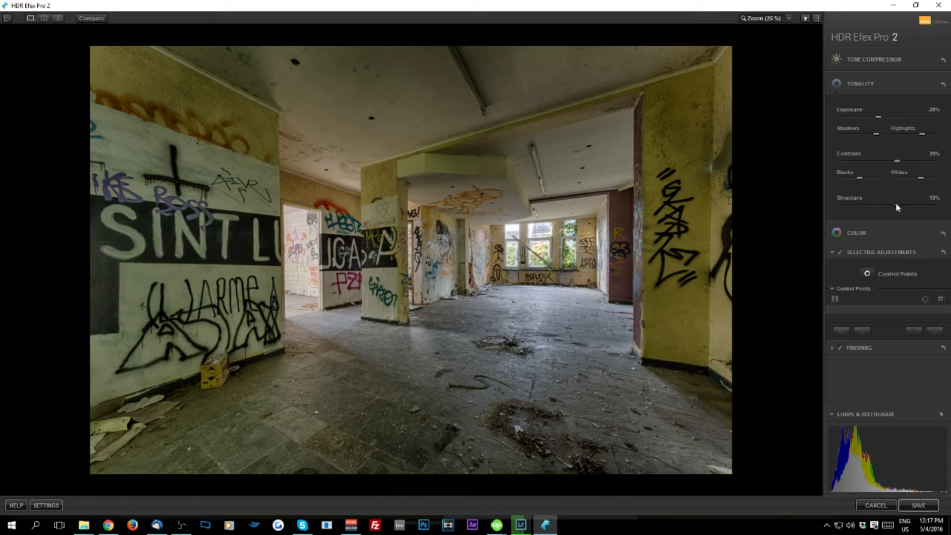
pyautogui.moveTo(916, 209); pyautogui.dragTo(939, 209)
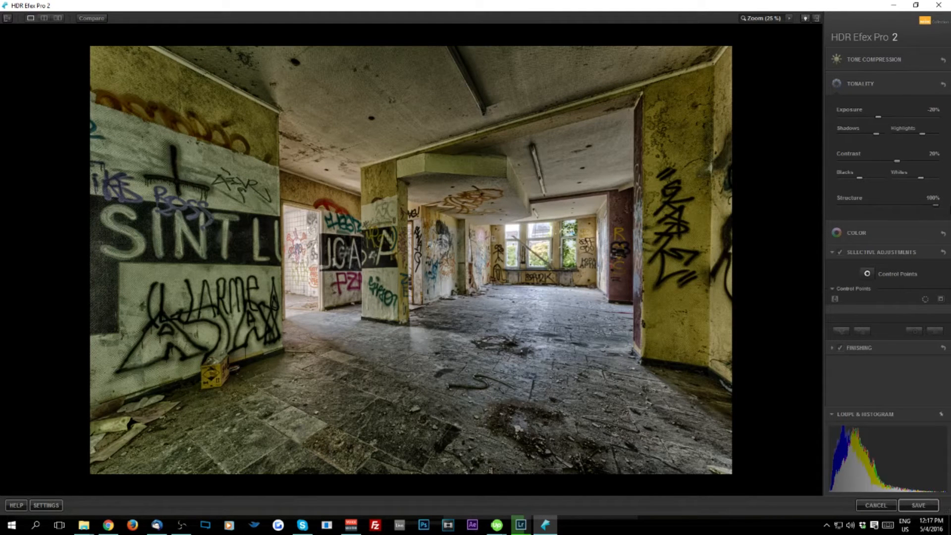
pyautogui.moveTo(940, 212); pyautogui.dragTo(917, 213)
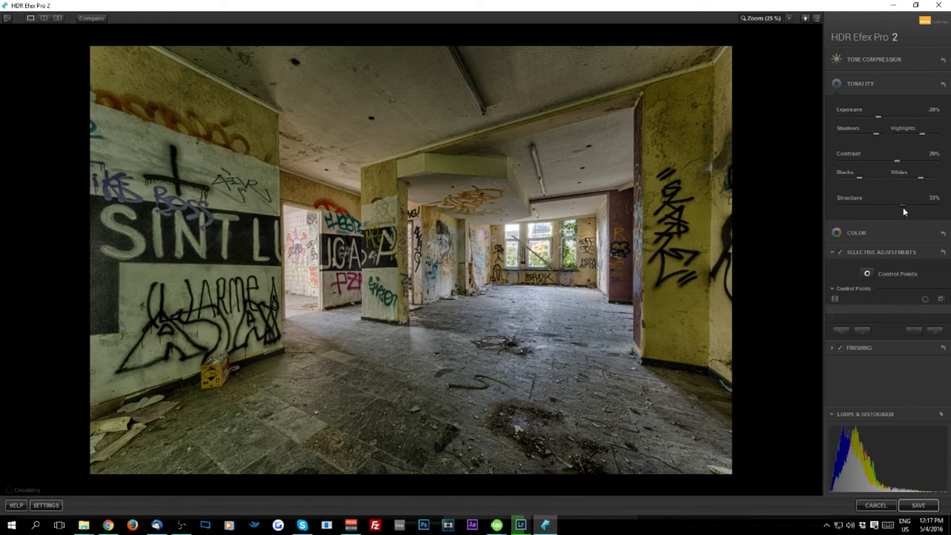
pyautogui.moveTo(889, 203); pyautogui.dragTo(892, 233)
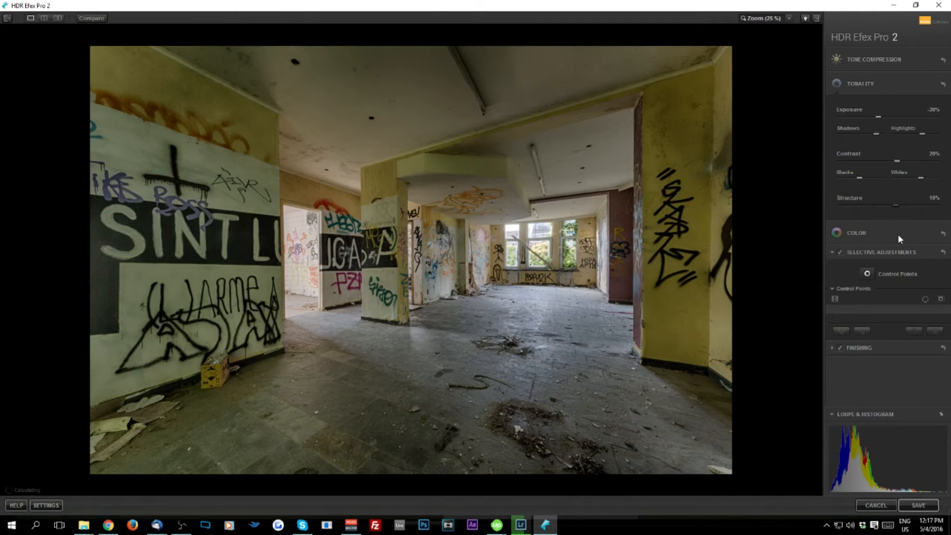
# - Place a control point with raised structure on the side room's tiled wall, duplicate it twice there, and check the selective effect
pyautogui.click(875, 89)
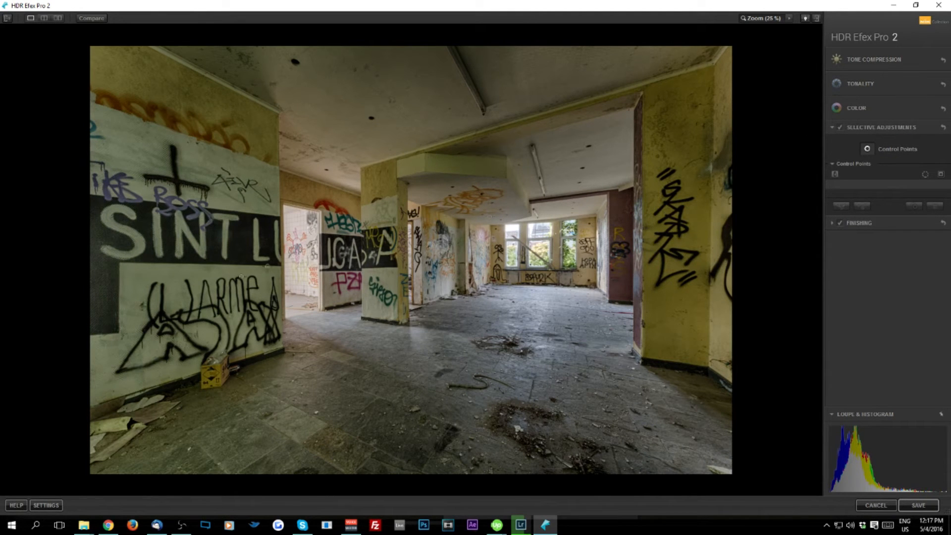
pyautogui.click(302, 258)
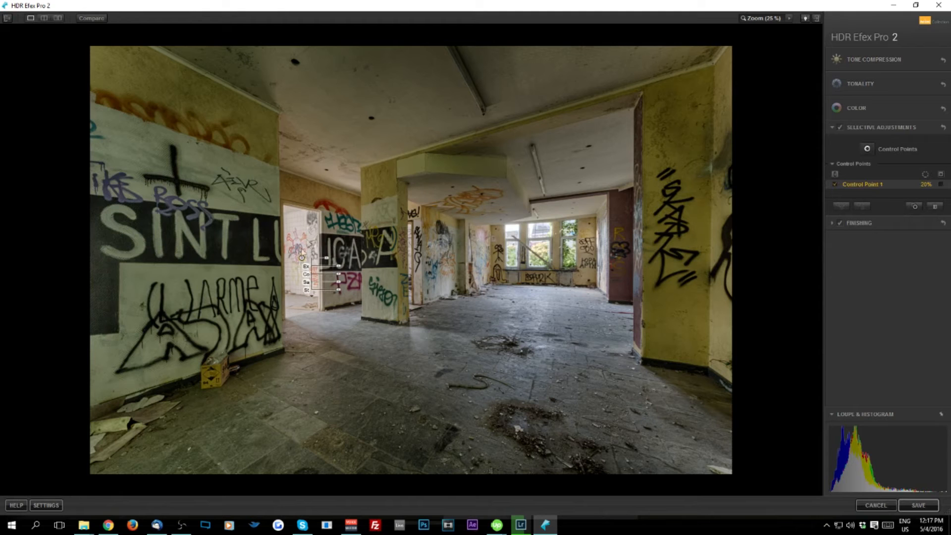
pyautogui.moveTo(339, 291)
pyautogui.mouseDown()
pyautogui.moveTo(362, 302)
pyautogui.moveTo(353, 301)
pyautogui.mouseUp()
pyautogui.moveTo(302, 258); pyautogui.dragTo(300, 288)
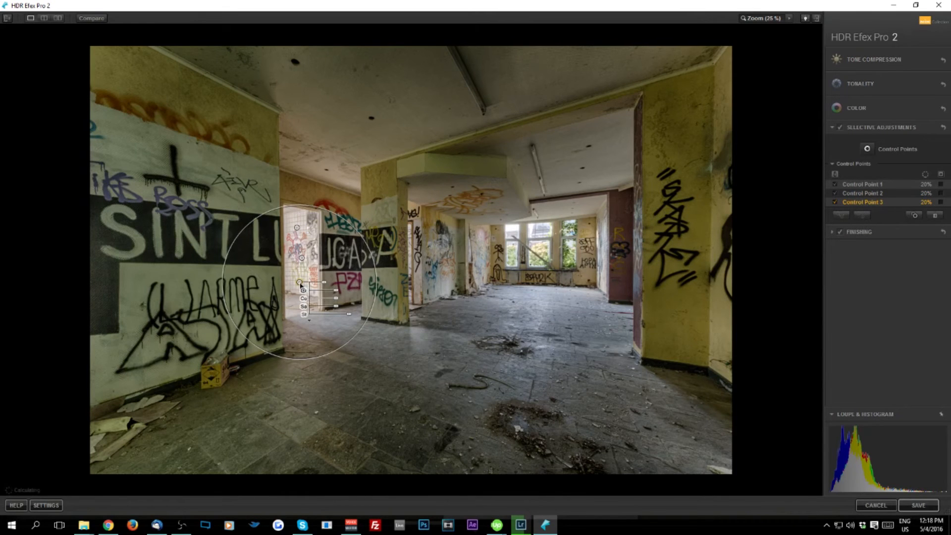
pyautogui.click(348, 271)
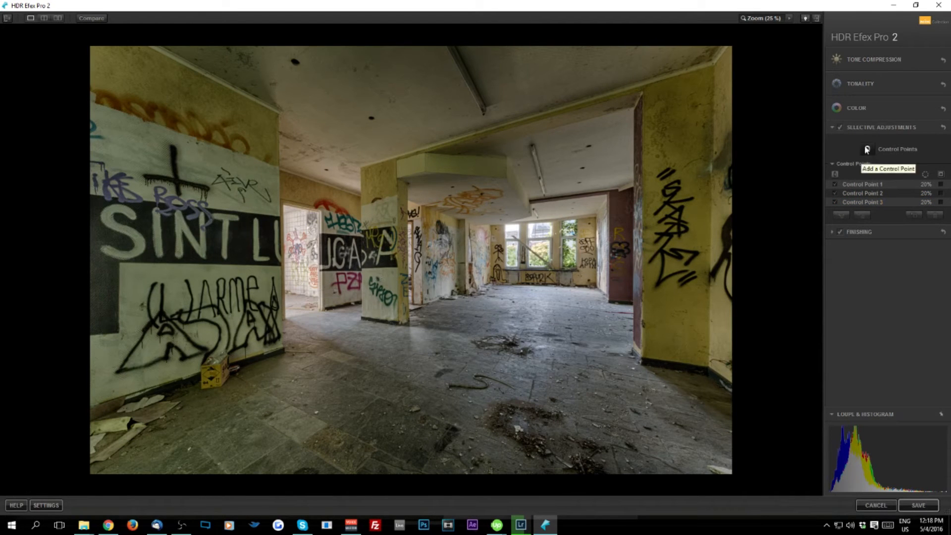
pyautogui.click(840, 127)
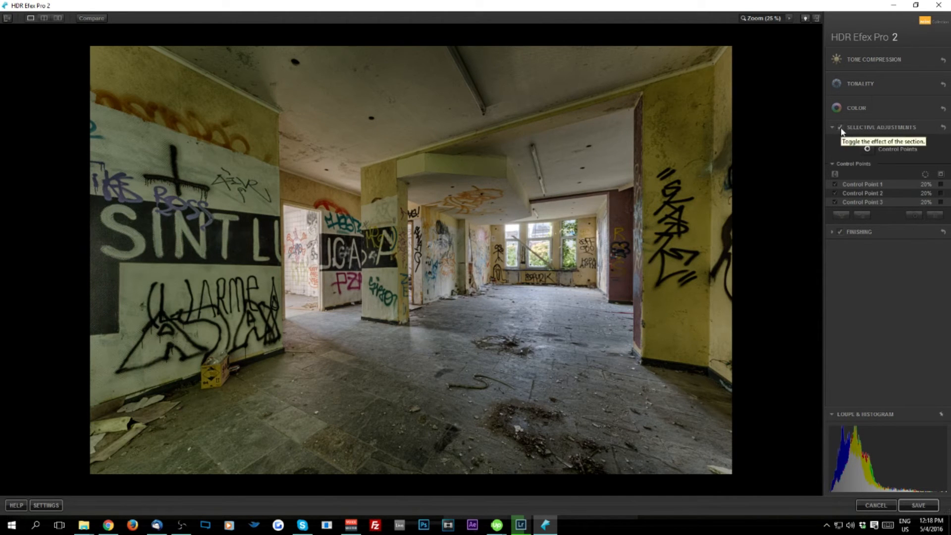
# - Add a control point with raised structure on the foreground floor and duplicate it to two other floor areas
pyautogui.click(866, 150)
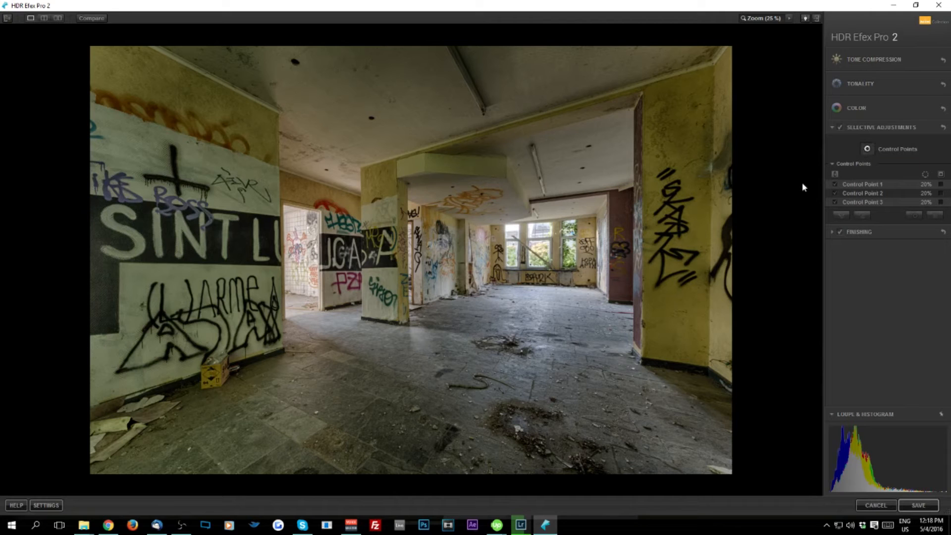
pyautogui.click(314, 425)
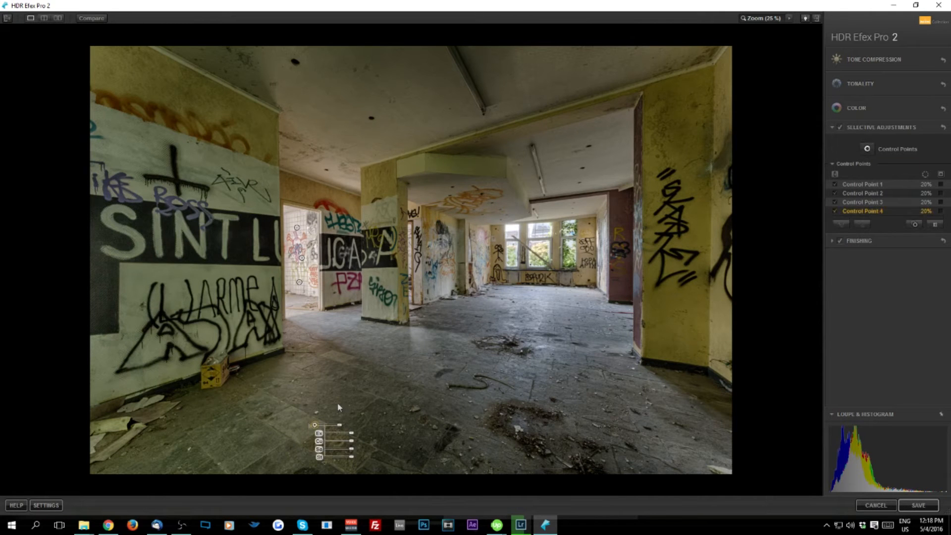
pyautogui.moveTo(351, 457); pyautogui.dragTo(362, 462)
pyautogui.moveTo(319, 425)
pyautogui.moveTo(315, 426); pyautogui.dragTo(433, 362)
pyautogui.click(657, 342)
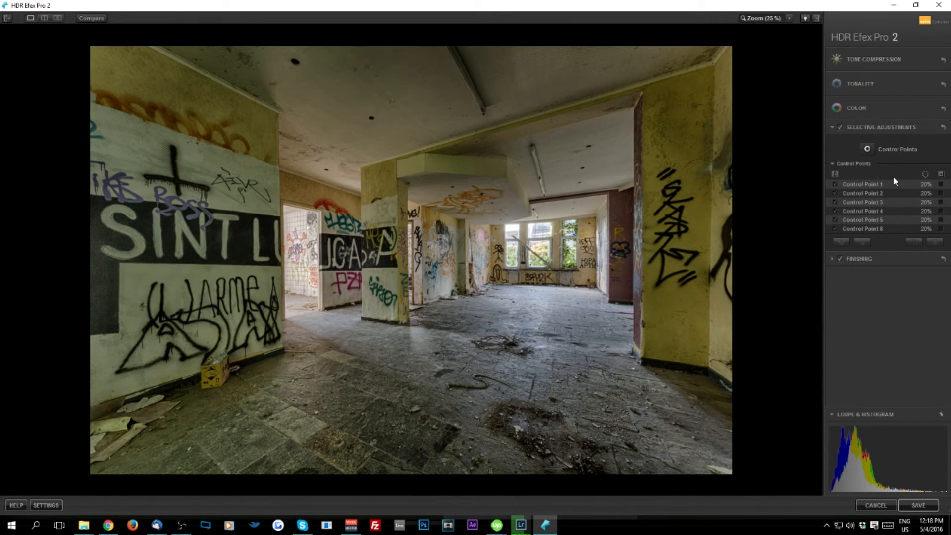
# - Add a 24% control point with raised structure on the ceiling and duplicate it on the other side of the ceiling lamp
pyautogui.hotkey('ctrl', '-')
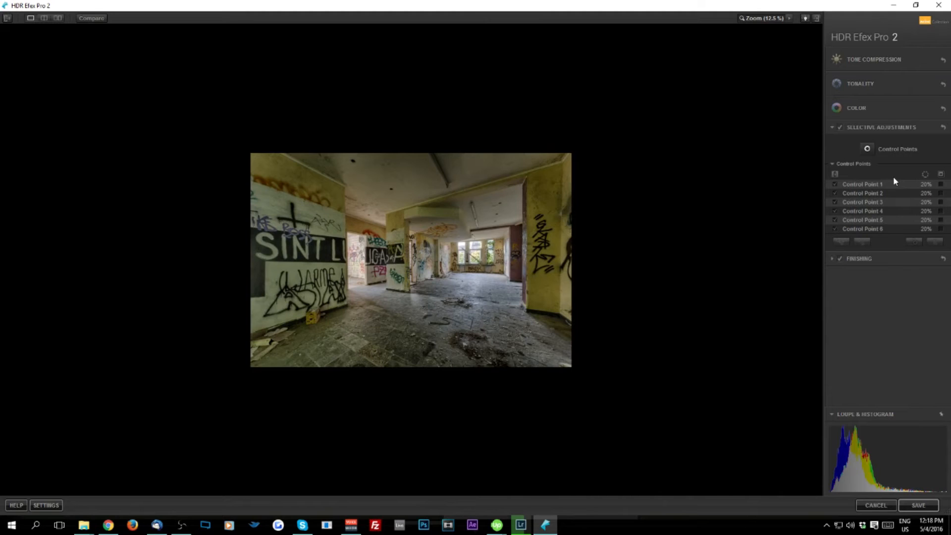
pyautogui.hotkey('ctrl', '+')
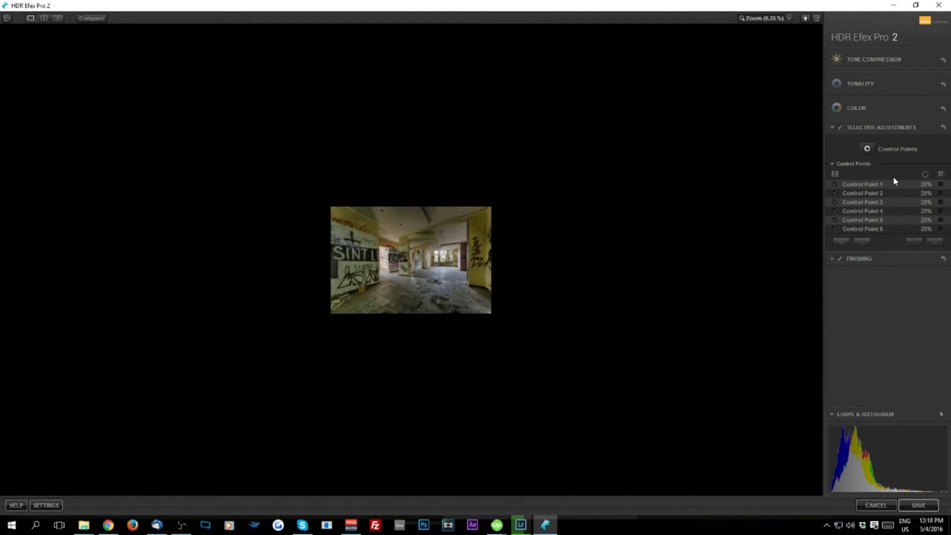
pyautogui.hotkey('ctrl', '+')
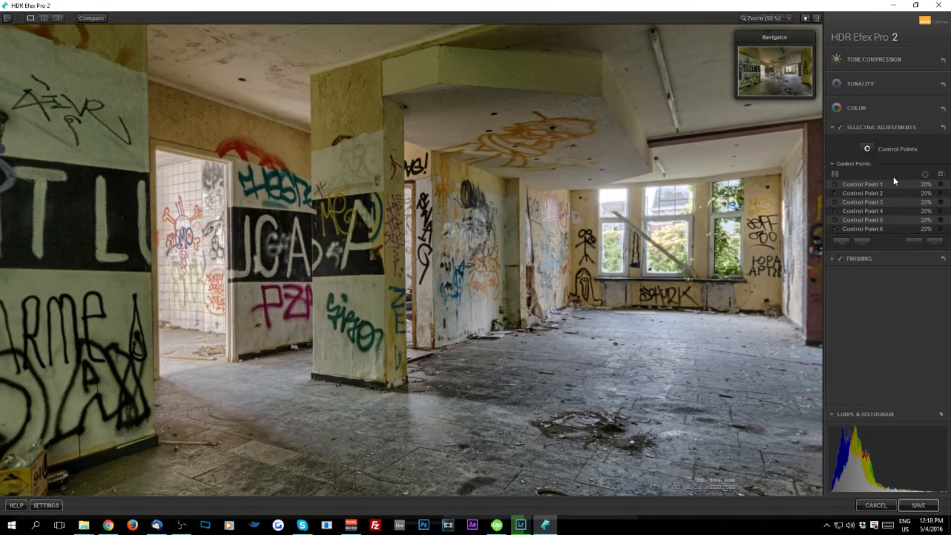
pyautogui.hotkey('ctrl', '-')
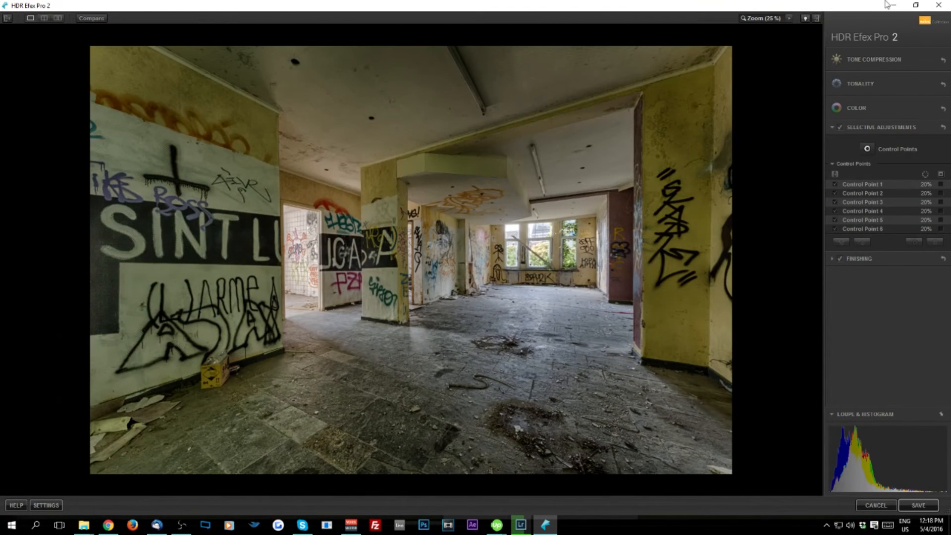
pyautogui.click(872, 151)
pyautogui.click(414, 92)
pyautogui.moveTo(453, 127); pyautogui.dragTo(457, 131)
pyautogui.moveTo(439, 92); pyautogui.dragTo(538, 59)
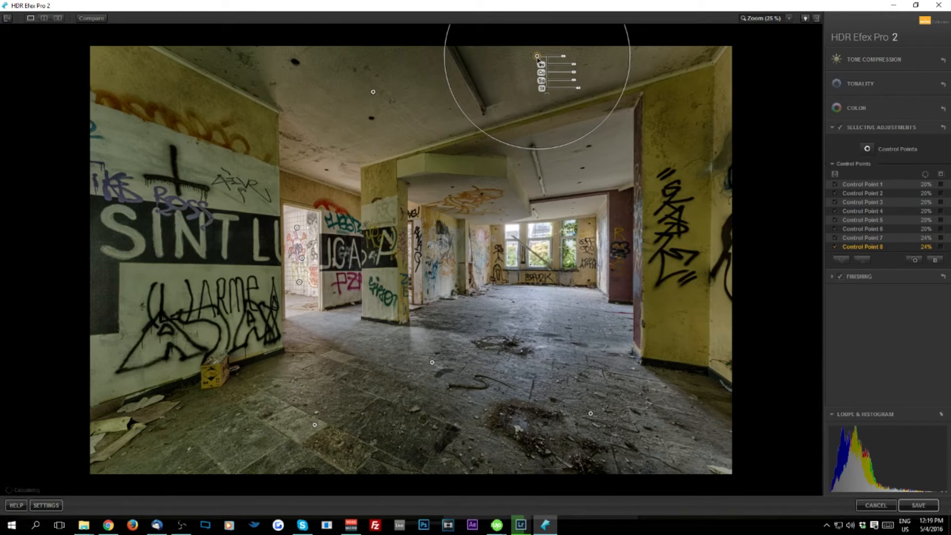
pyautogui.click(565, 144)
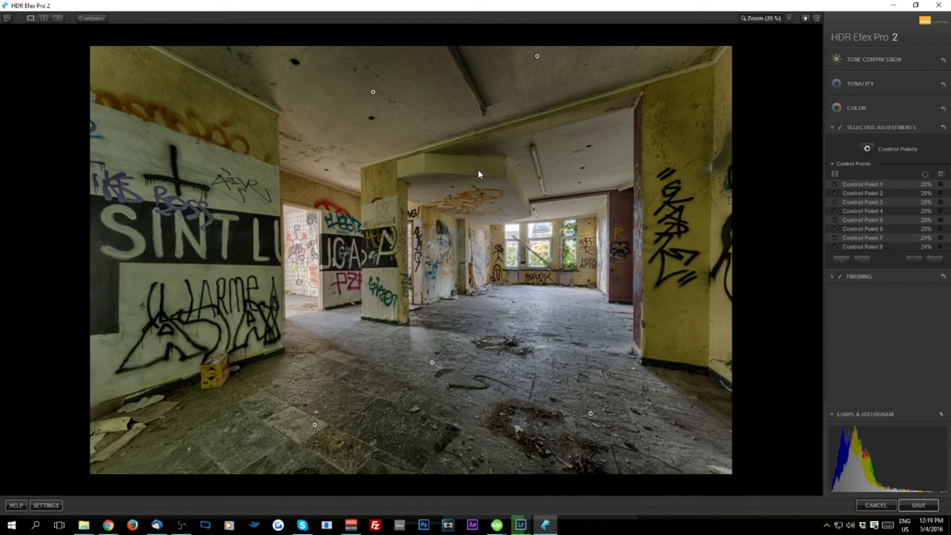
# - Set the contrast of the control point on the foreground floor nearest the graffiti wall to 22%
pyautogui.hotkey('ctrl', '+')
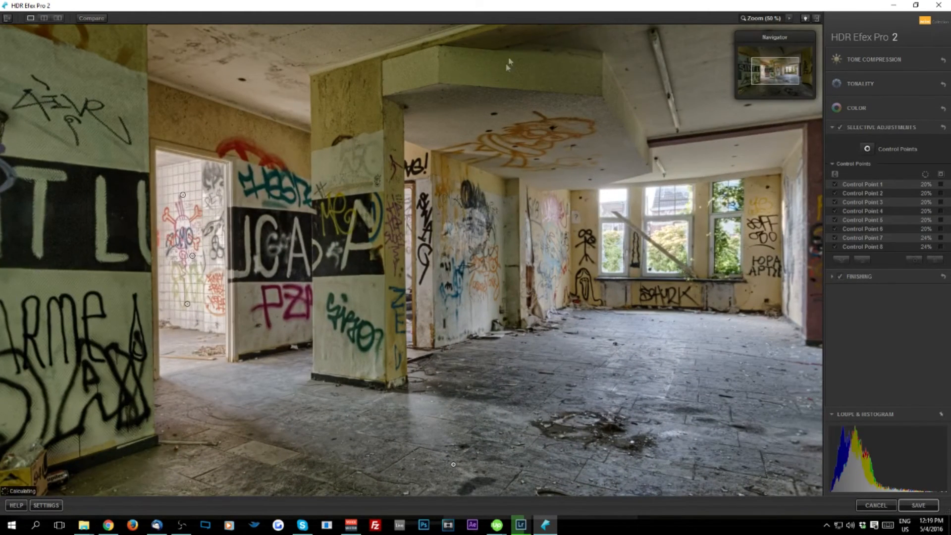
pyautogui.hotkey('ctrl', '-')
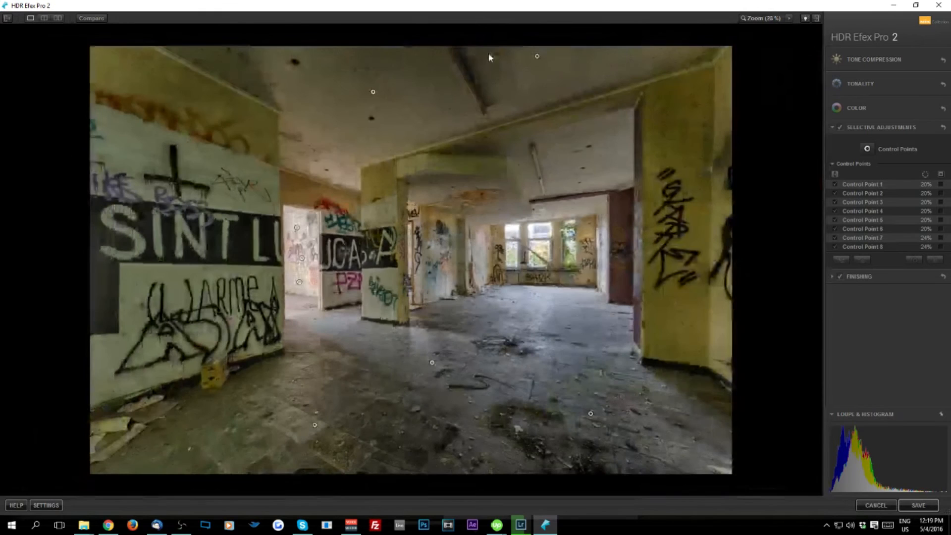
pyautogui.click(884, 127)
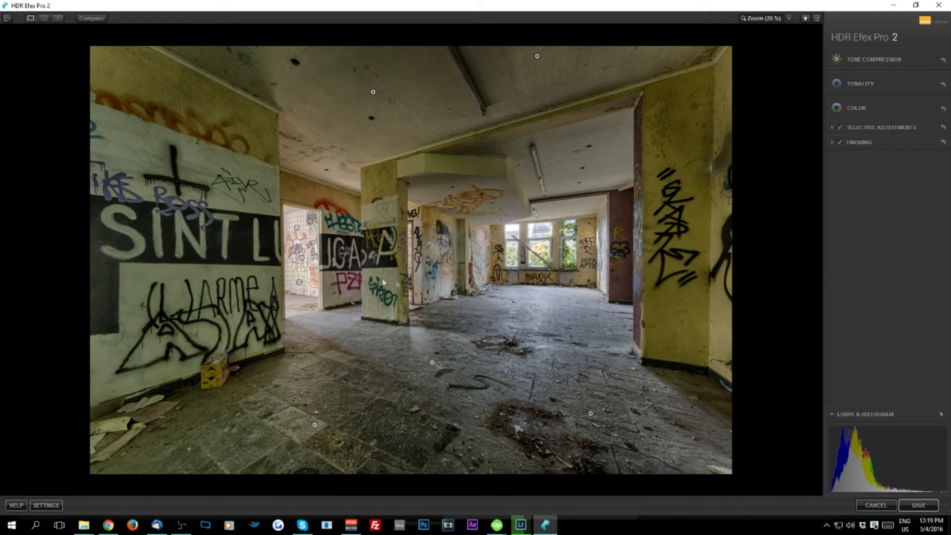
pyautogui.click(314, 424)
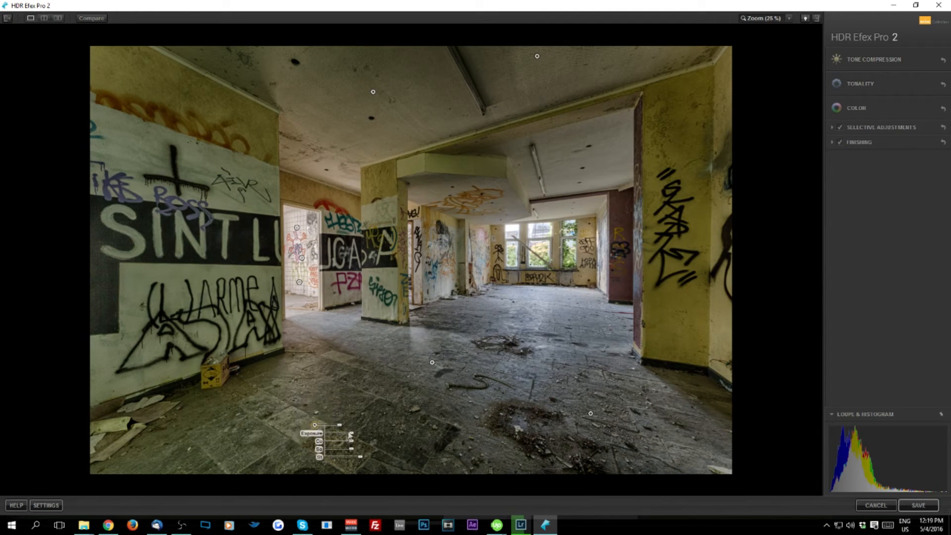
pyautogui.moveTo(353, 448); pyautogui.dragTo(360, 447)
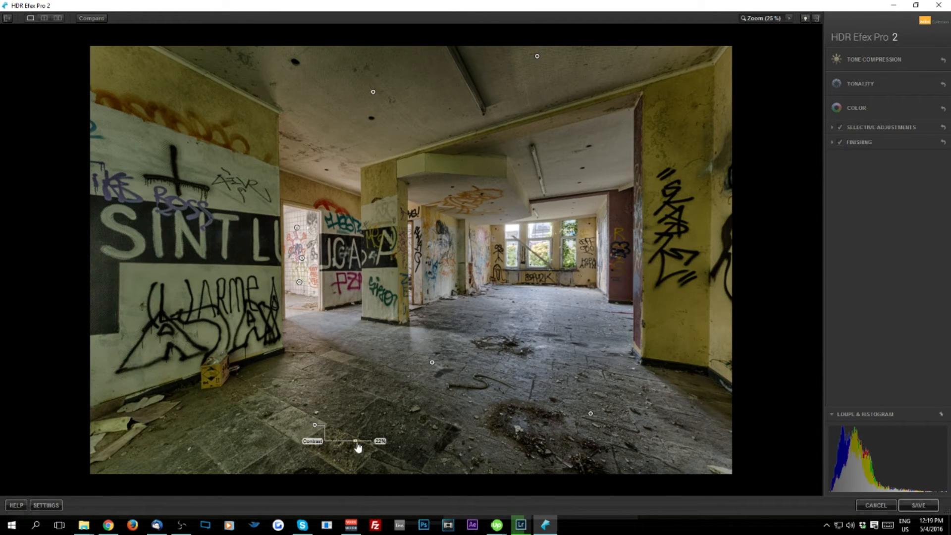
# - Move the control point in the middle of the floor slightly and raise its exposure
pyautogui.click(431, 362)
pyautogui.moveTo(430, 361); pyautogui.dragTo(456, 374)
pyautogui.moveTo(455, 374); pyautogui.dragTo(465, 366)
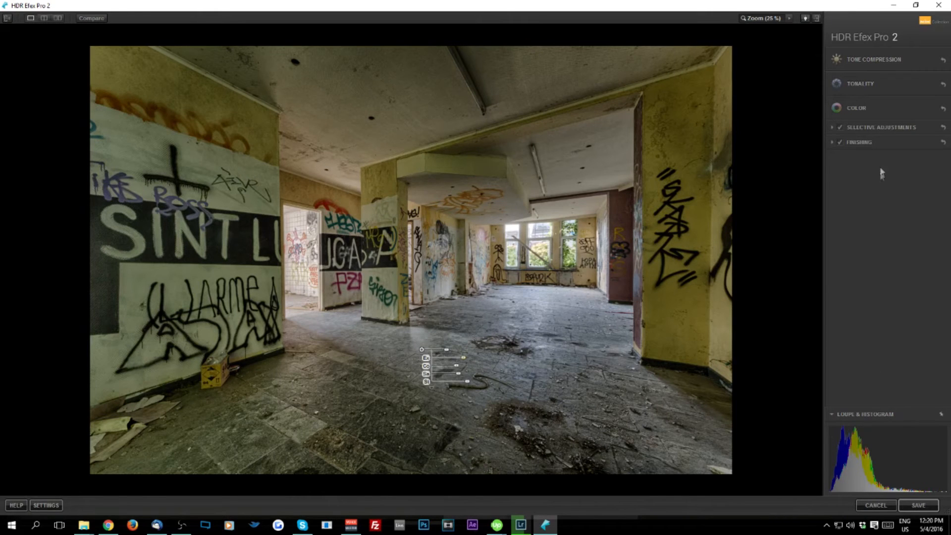
# - Compare the image repeatedly with and without the adjustments, and reopen the tone compression settings
pyautogui.click(883, 130)
pyautogui.click(883, 125)
pyautogui.click(92, 18)
pyautogui.click(92, 18)
pyautogui.click(93, 19)
pyautogui.click(92, 18)
pyautogui.click(92, 18)
pyautogui.click(92, 18)
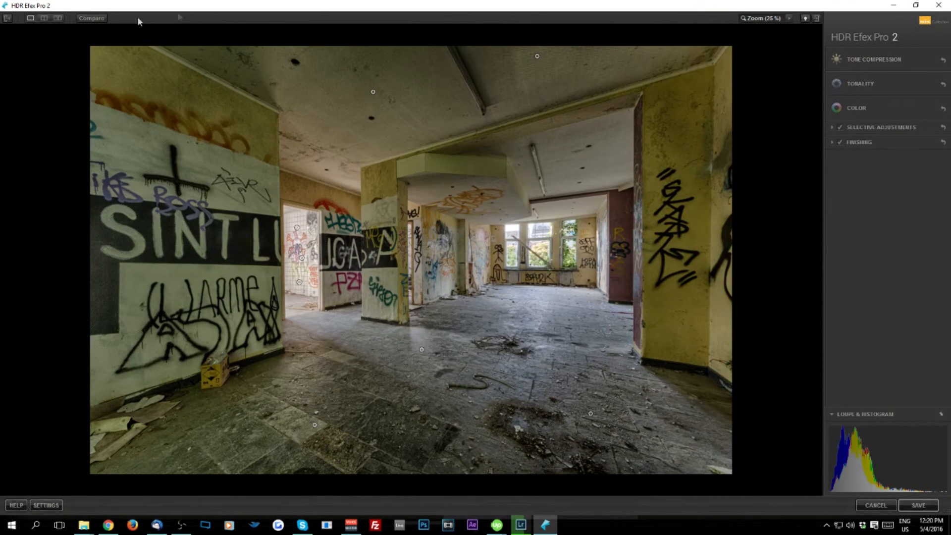
pyautogui.click(92, 19)
pyautogui.click(92, 19)
pyautogui.click(93, 19)
pyautogui.click(93, 18)
pyautogui.click(879, 67)
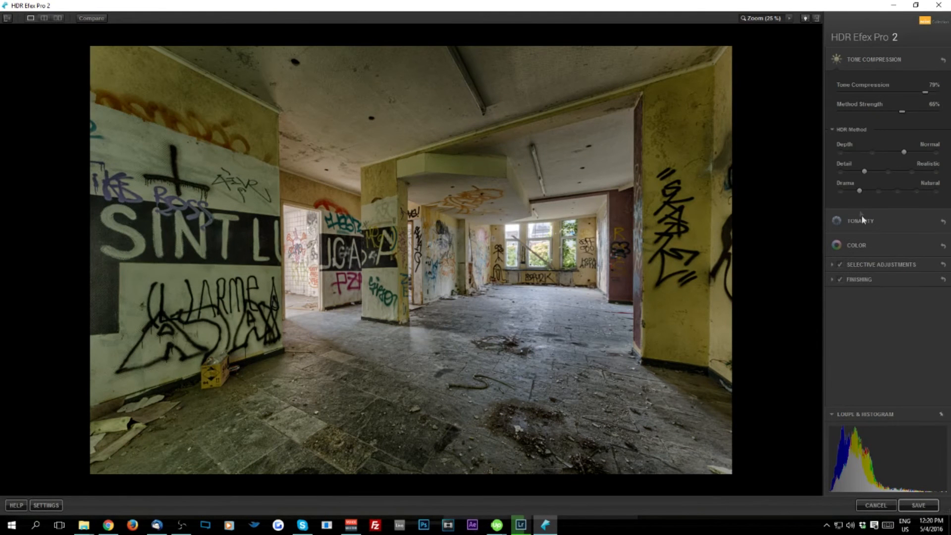
# - Set the tone compression to 53% and slightly lower the tonality shadows and highlights
pyautogui.click(857, 221)
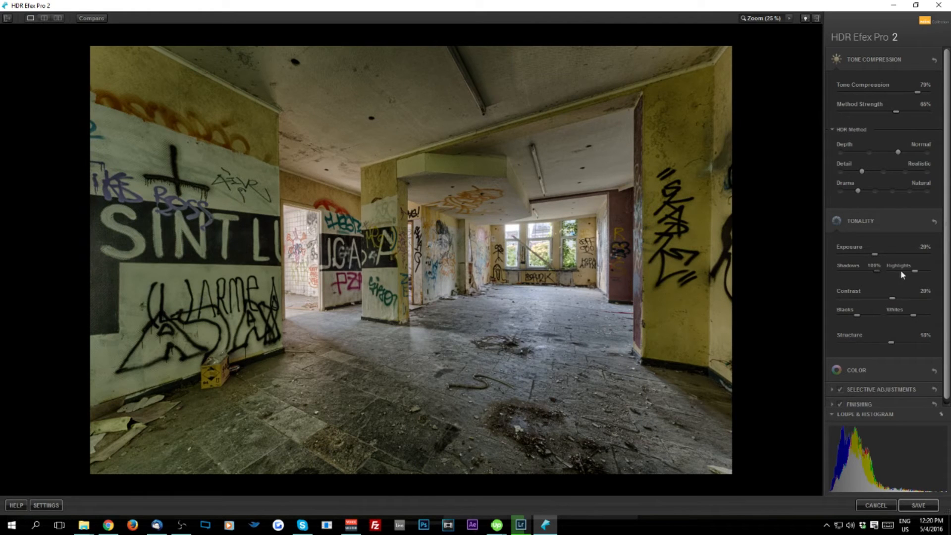
pyautogui.moveTo(876, 272); pyautogui.dragTo(872, 273)
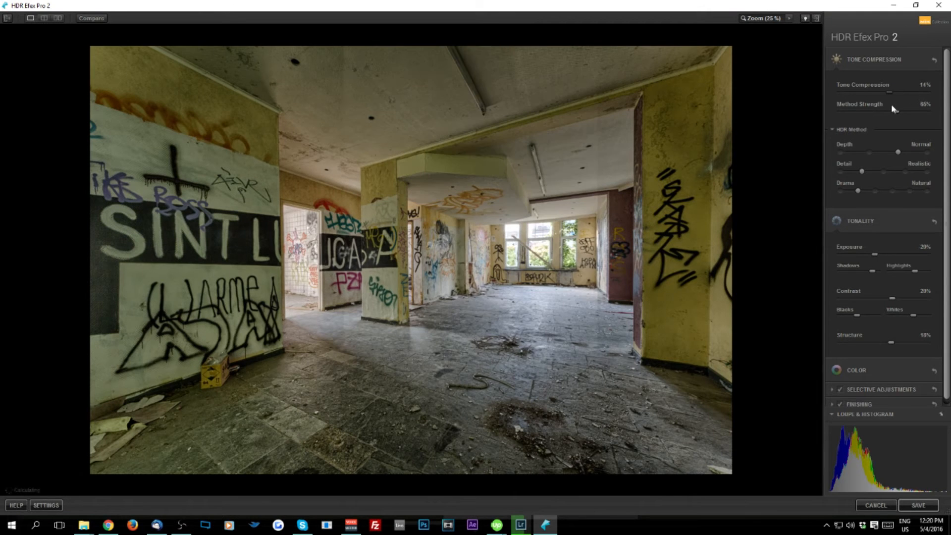
pyautogui.moveTo(903, 106); pyautogui.dragTo(907, 105)
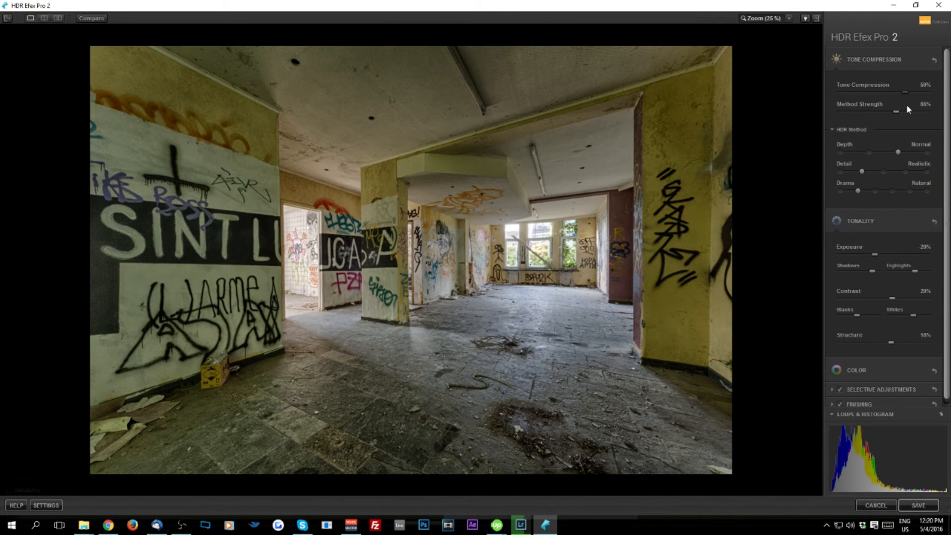
pyautogui.moveTo(905, 106); pyautogui.dragTo(907, 104)
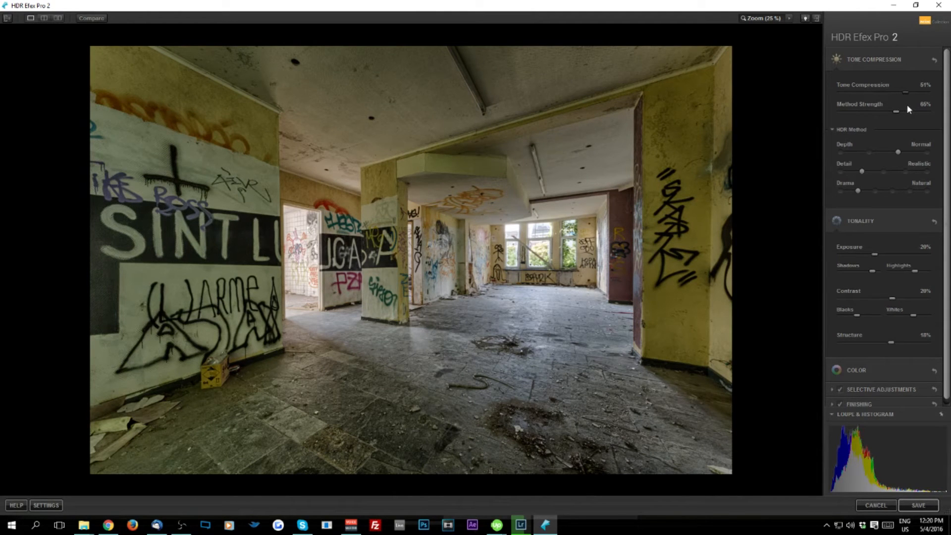
pyautogui.moveTo(906, 104); pyautogui.dragTo(913, 111)
pyautogui.moveTo(914, 270); pyautogui.dragTo(911, 268)
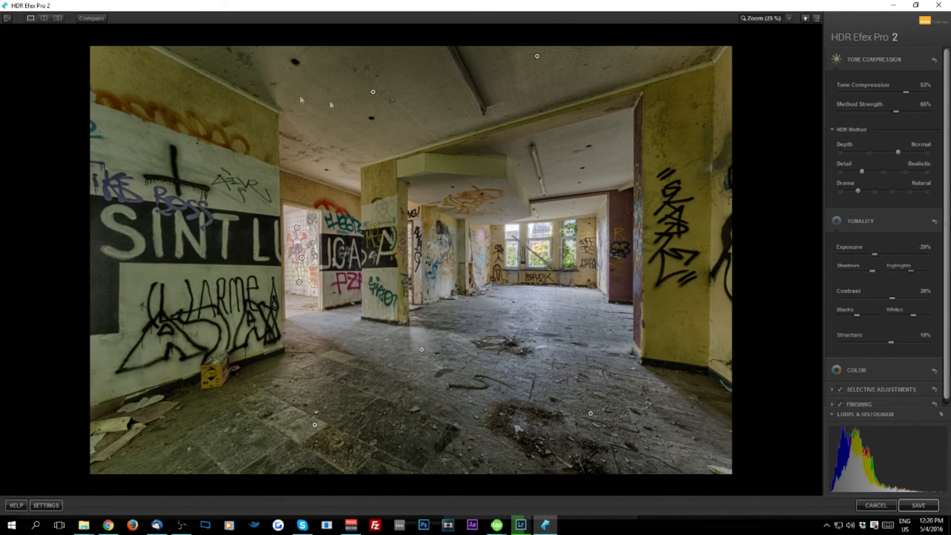
# - Compare the image with and without the adjustments, save the HDR result, and select IMG_1956_HDR.tif in Lightroom
pyautogui.click(89, 19)
pyautogui.click(88, 18)
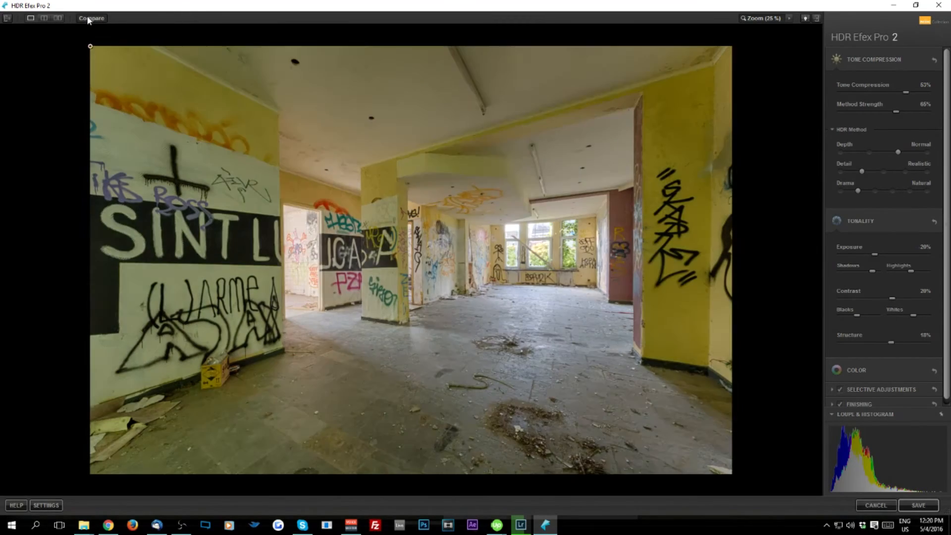
pyautogui.click(88, 19)
pyautogui.click(918, 505)
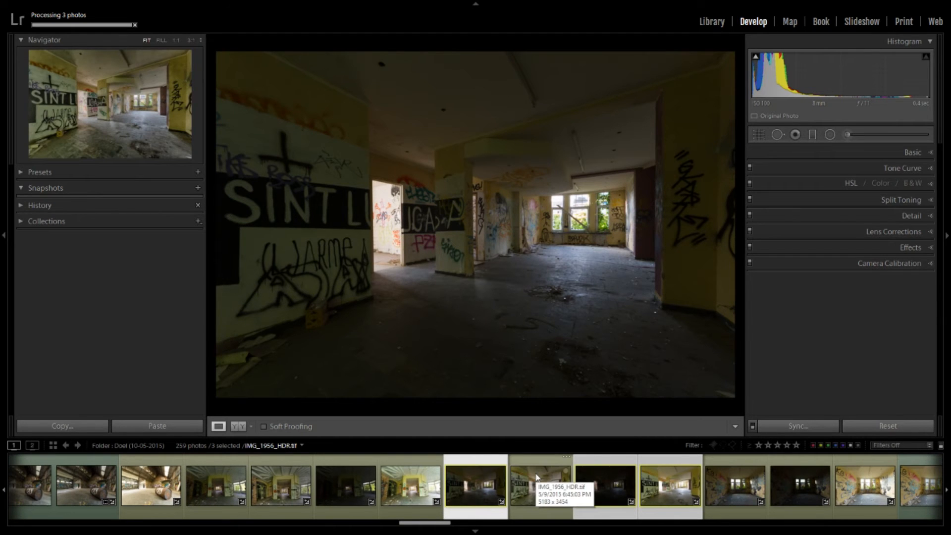
pyautogui.click(537, 477)
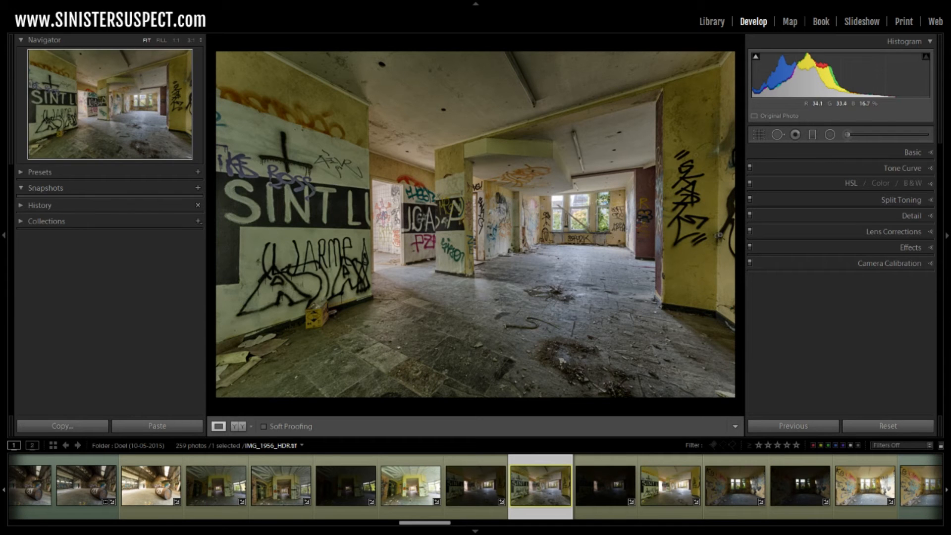
# - Review the basic lens correction and Upright options and bring up the manual transform settings
pyautogui.click(909, 233)
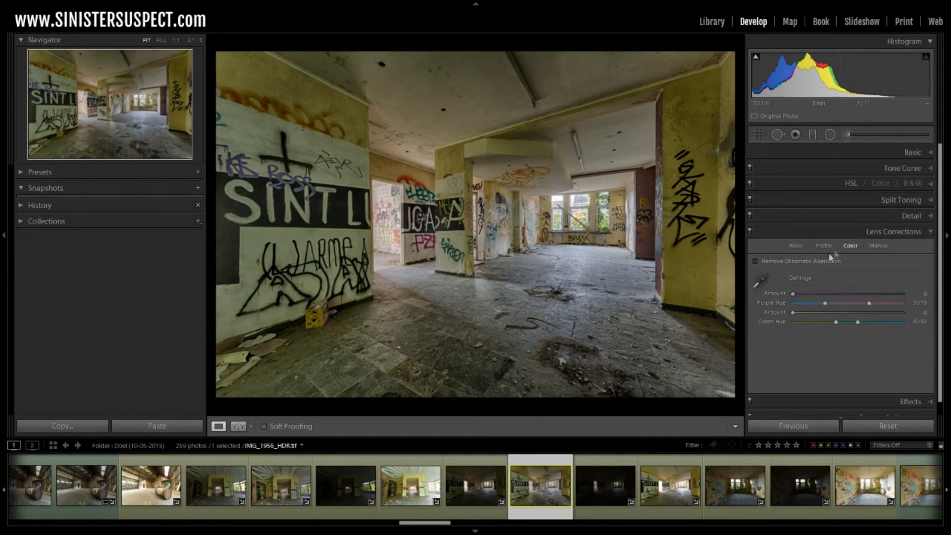
pyautogui.click(796, 246)
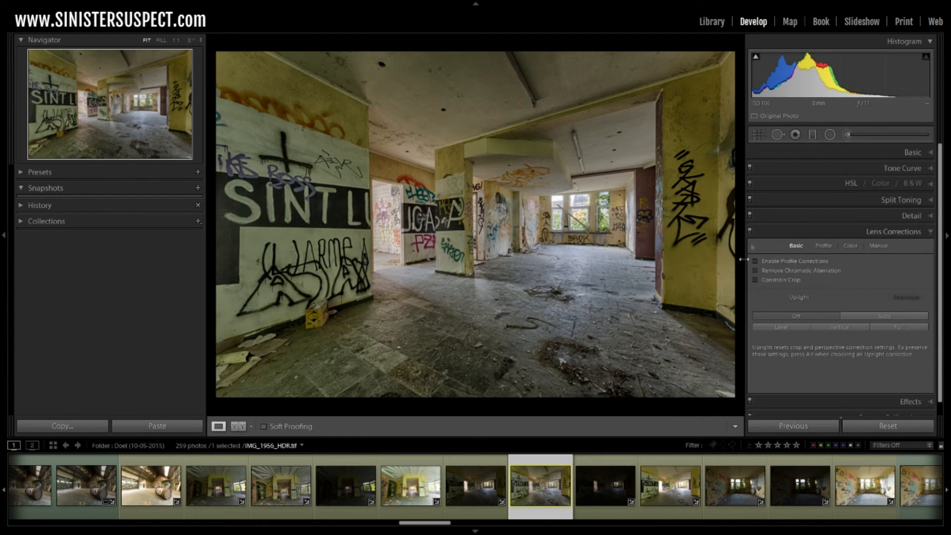
pyautogui.click(783, 262)
pyautogui.click(791, 271)
pyautogui.click(790, 271)
pyautogui.click(833, 325)
pyautogui.click(879, 246)
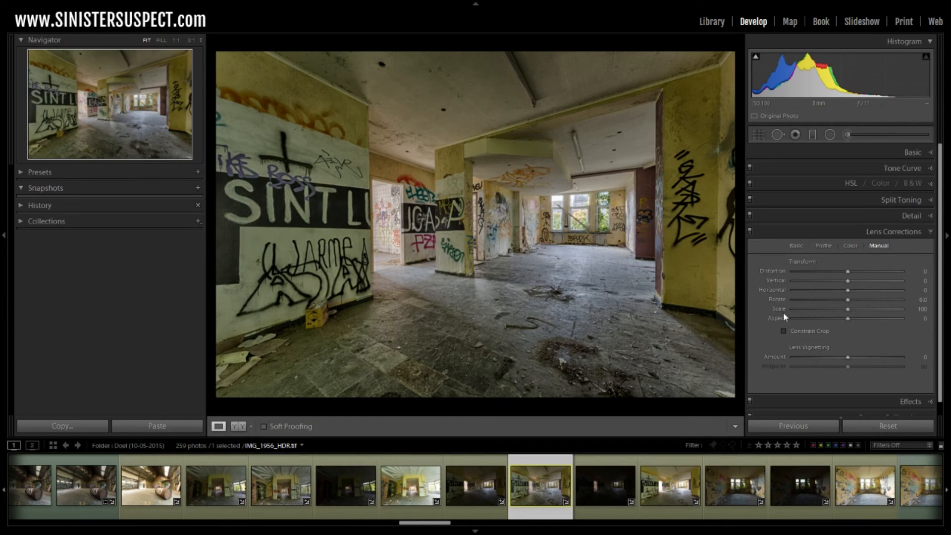
# - Set the vertical perspective transform to +6 to straighten the walls against the grid
pyautogui.click(849, 281)
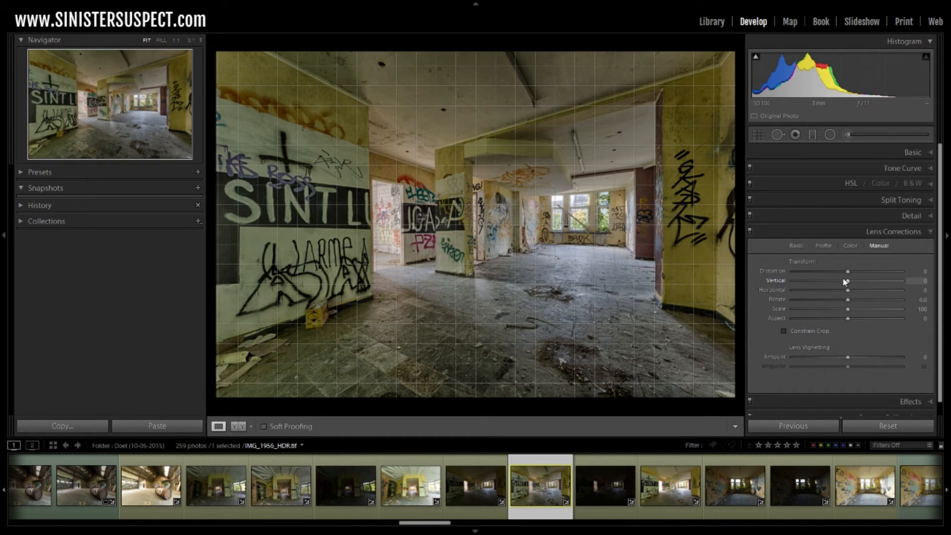
pyautogui.moveTo(849, 281); pyautogui.dragTo(852, 282)
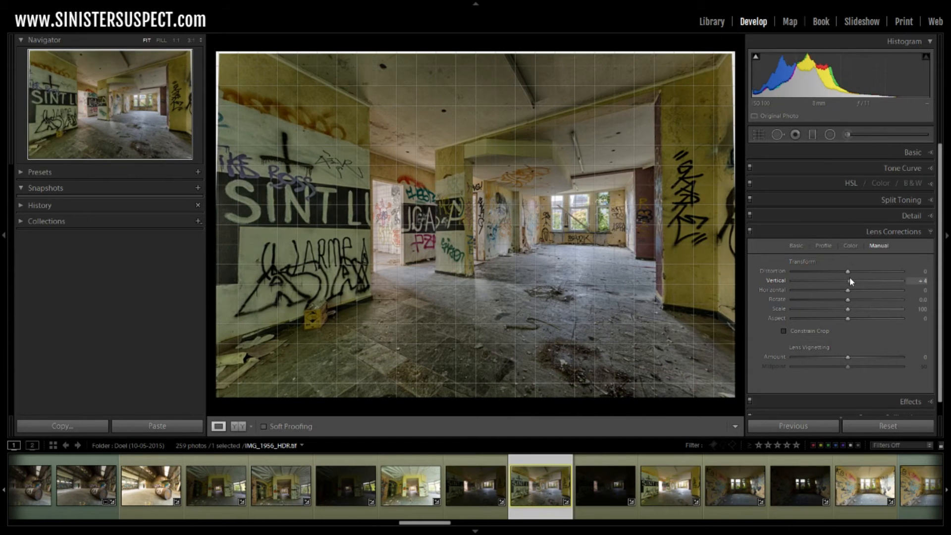
pyautogui.moveTo(853, 281); pyautogui.dragTo(851, 281)
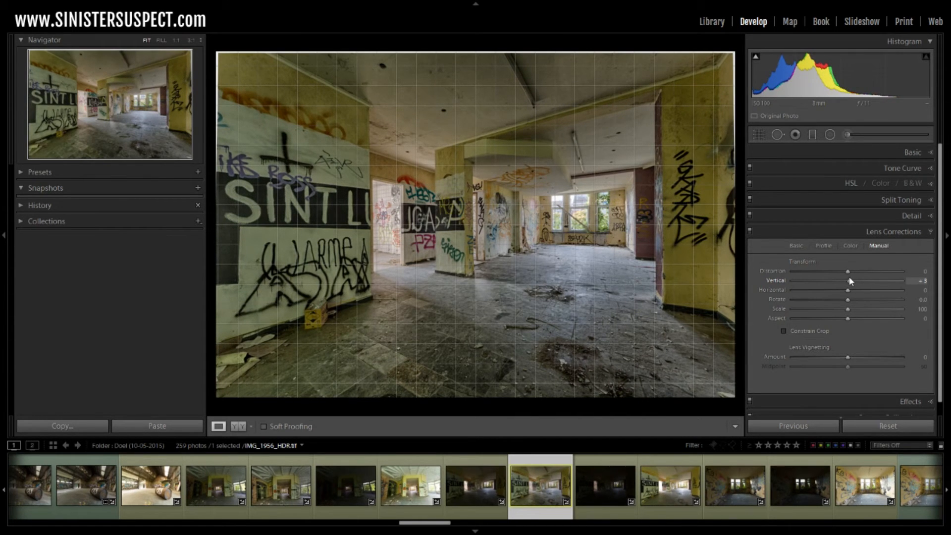
pyautogui.moveTo(851, 281); pyautogui.dragTo(850, 283)
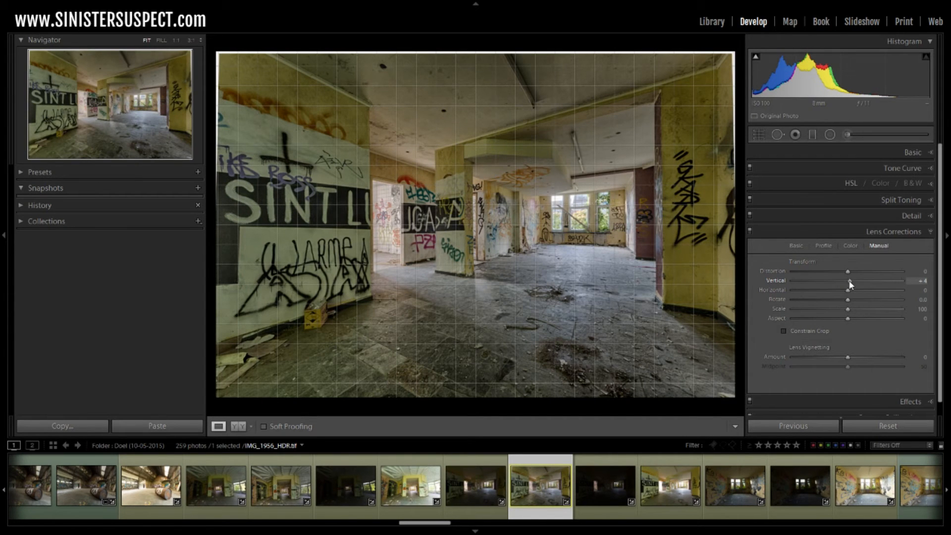
pyautogui.moveTo(850, 283); pyautogui.dragTo(851, 285)
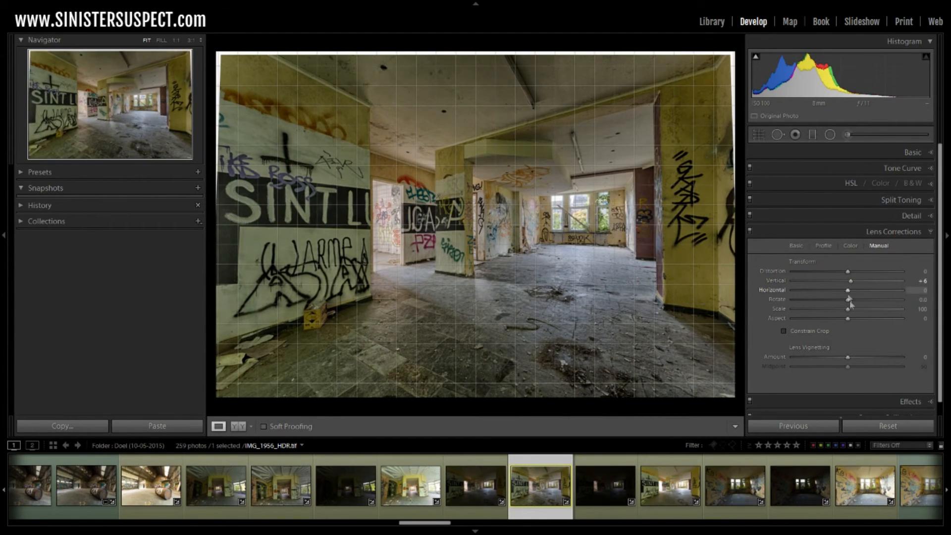
# - Set the transform rotation to +0.6 and constrain the crop to remove the blank edges
pyautogui.moveTo(849, 301); pyautogui.dragTo(852, 303)
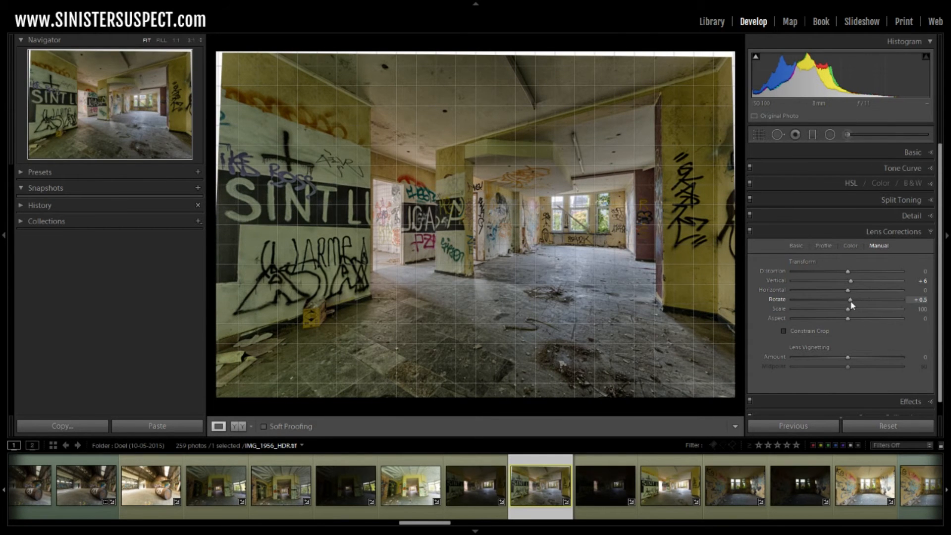
pyautogui.moveTo(851, 302); pyautogui.dragTo(852, 287)
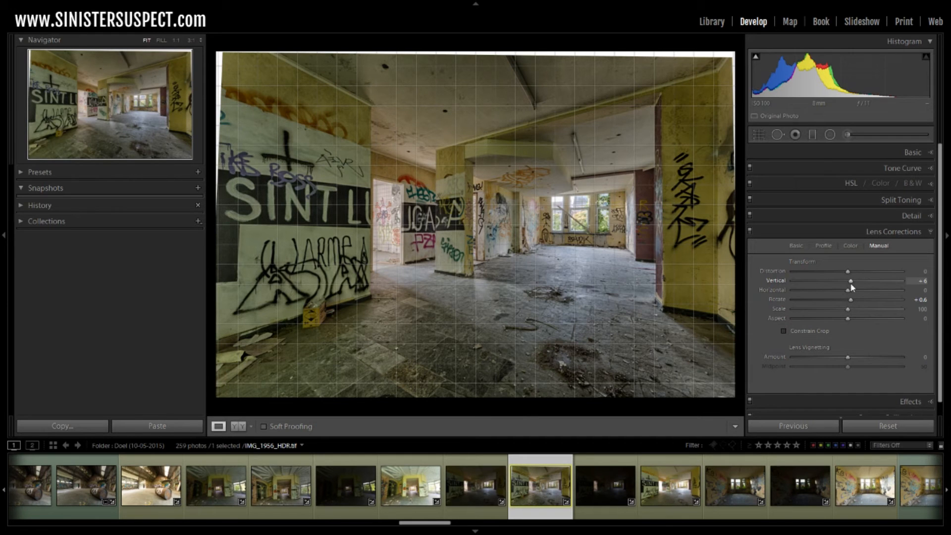
pyautogui.moveTo(851, 288); pyautogui.dragTo(851, 288)
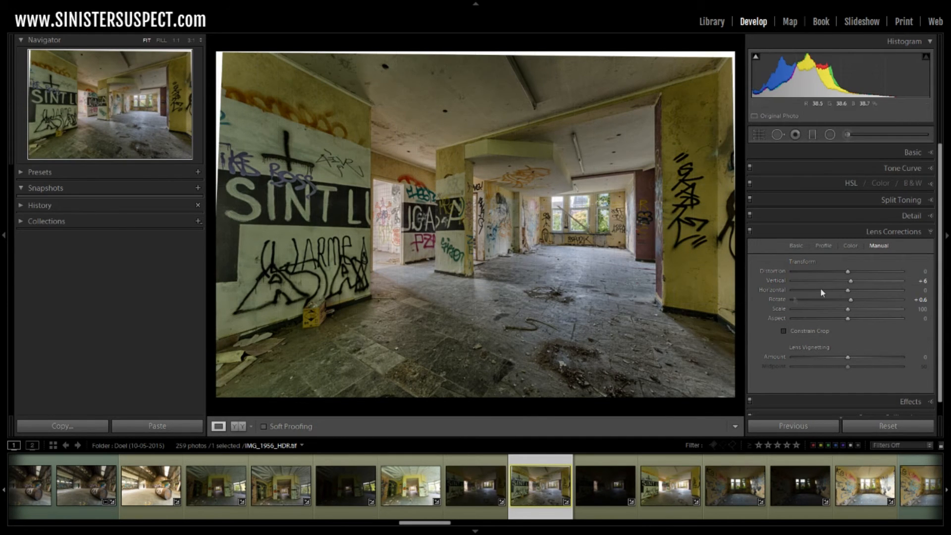
pyautogui.click(792, 332)
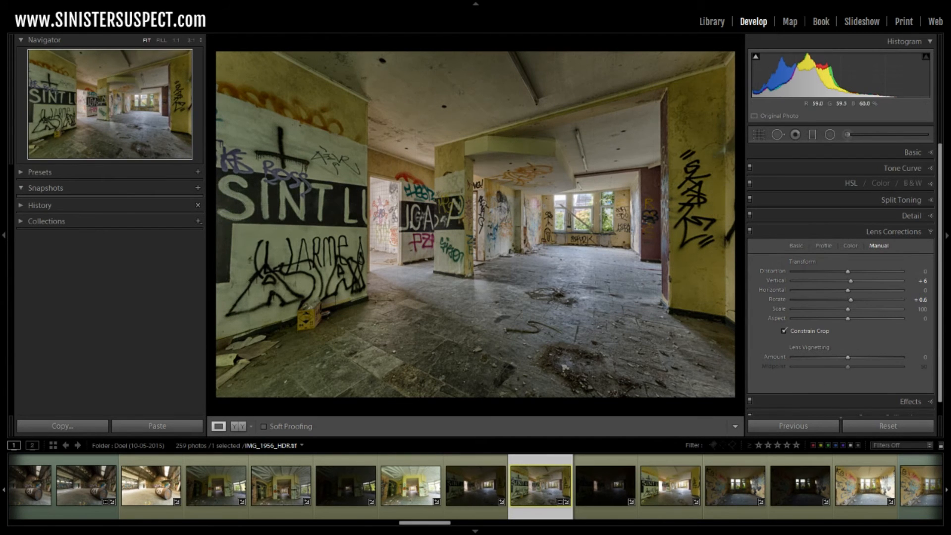
# - Assign a green color label to IMG_1956_HDR.tif
pyautogui.rightClick(538, 483)
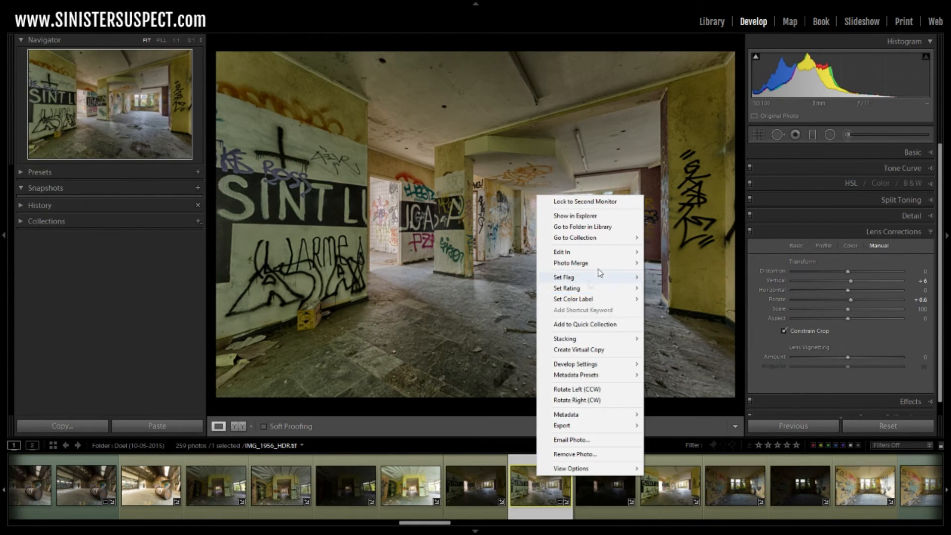
pyautogui.moveTo(595, 300)
pyautogui.click(669, 325)
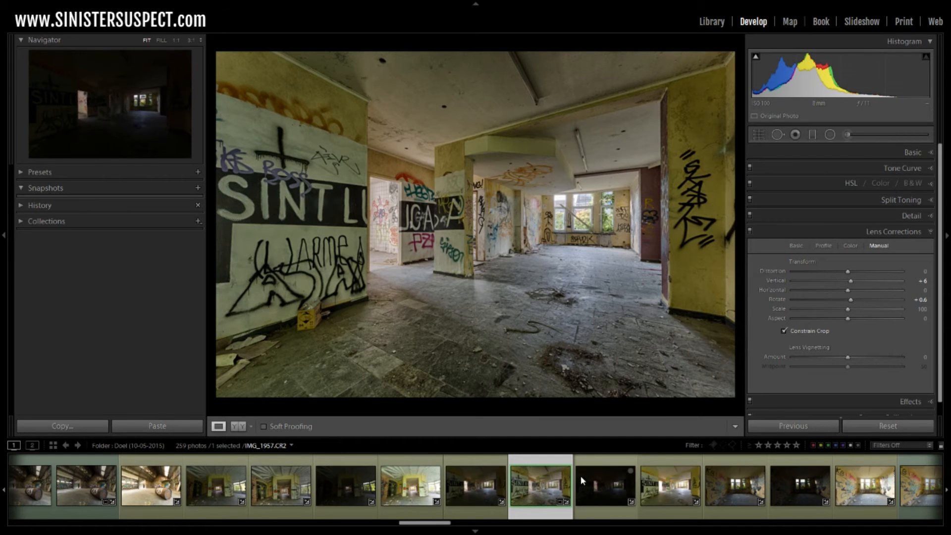
# - Send a 16-bit TIFF copy with Lightroom adjustments to Sharpener Pro 3: (1) RAW Presharpener
pyautogui.rightClick(534, 481)
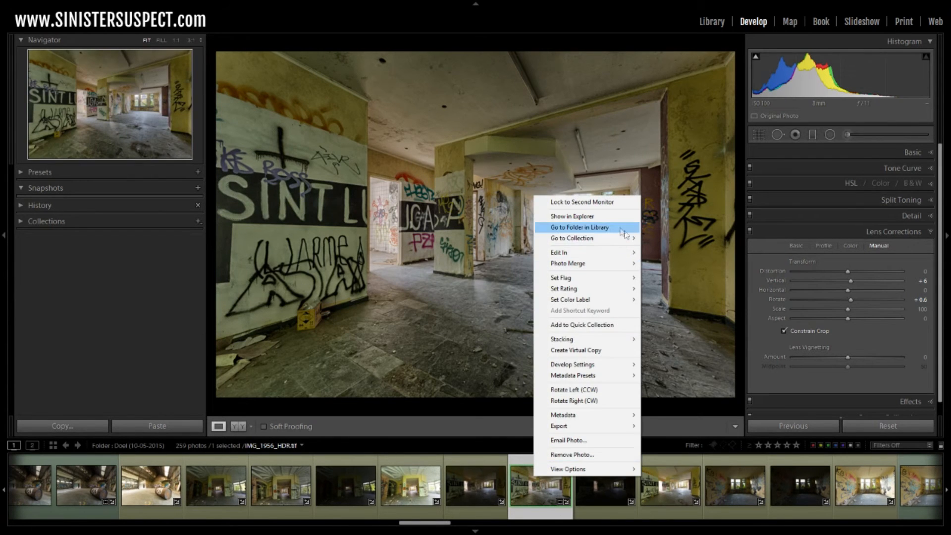
pyautogui.moveTo(586, 256)
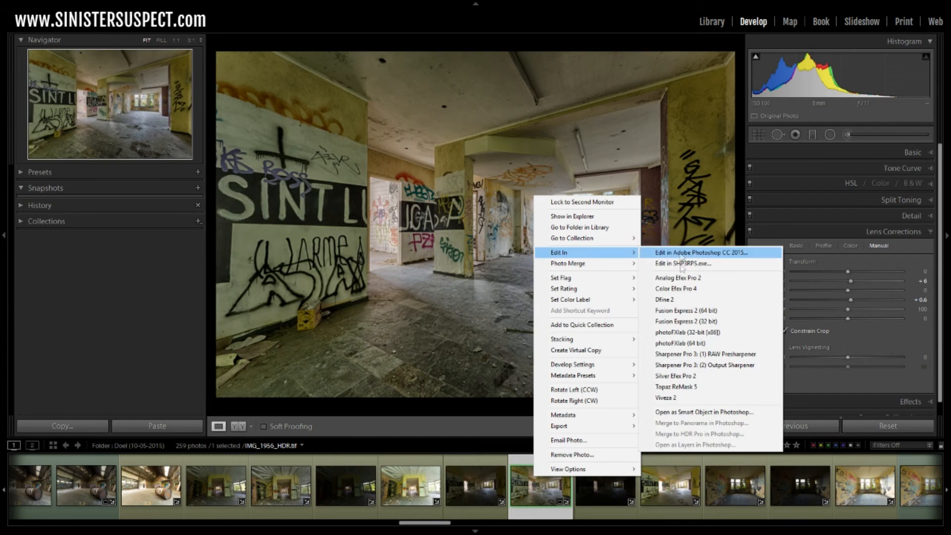
pyautogui.click(686, 355)
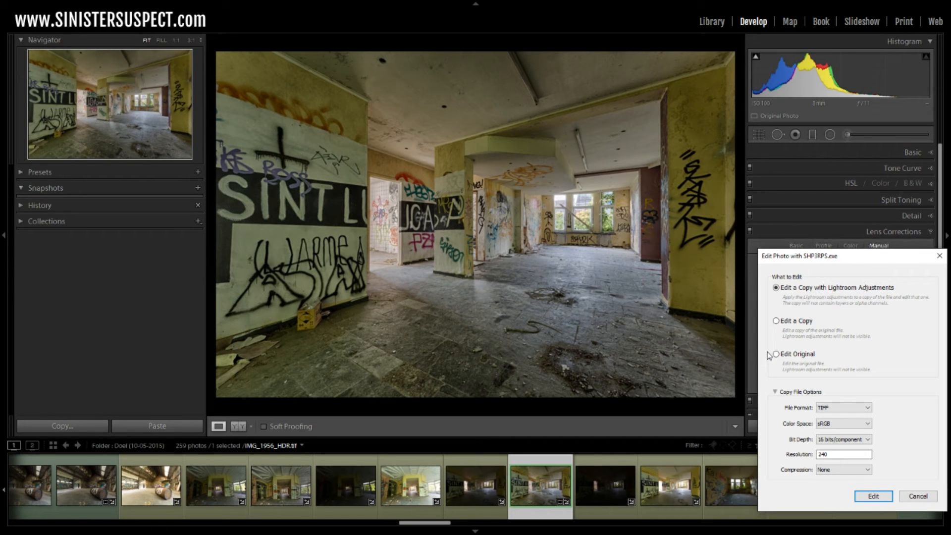
pyautogui.moveTo(841, 255); pyautogui.dragTo(510, 110)
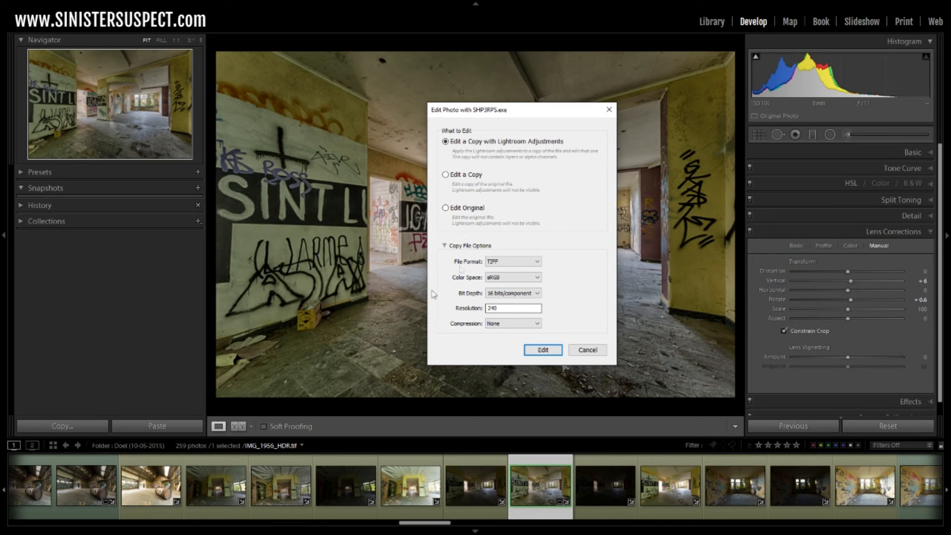
pyautogui.click(538, 353)
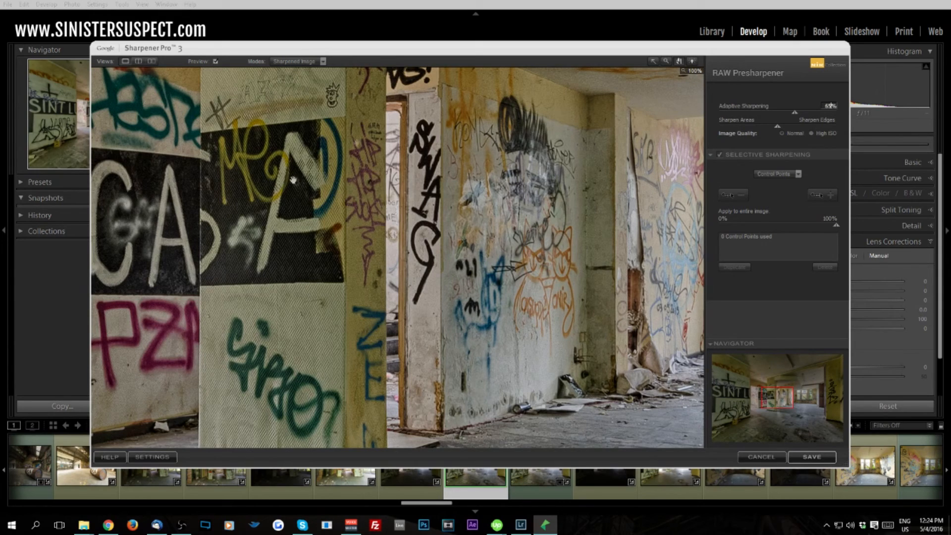
# - Inspect the presharpening at 100% across the windows, graffiti walls, ceiling and doorway
pyautogui.moveTo(632, 234); pyautogui.dragTo(455, 237)
pyautogui.moveTo(520, 140); pyautogui.dragTo(411, 170)
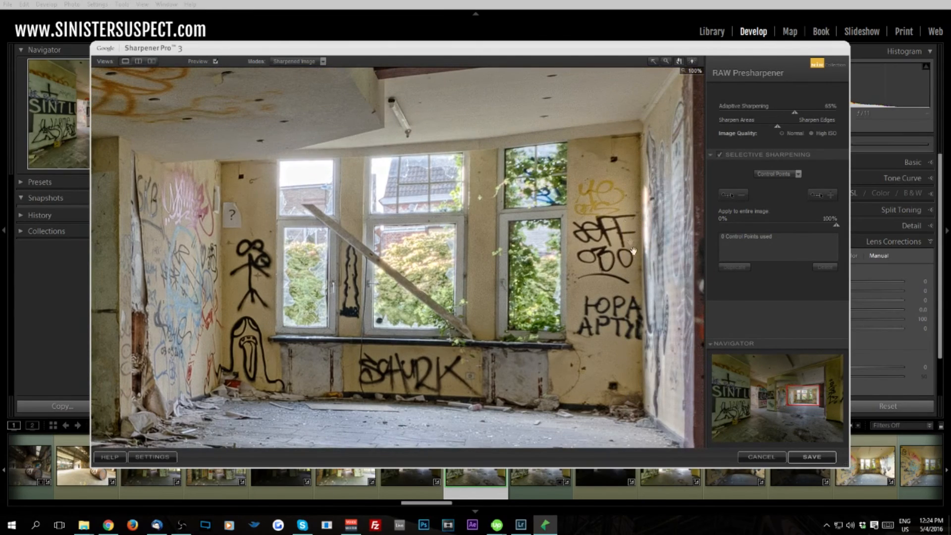
pyautogui.moveTo(629, 250); pyautogui.dragTo(327, 136)
pyautogui.moveTo(535, 135); pyautogui.dragTo(312, 215)
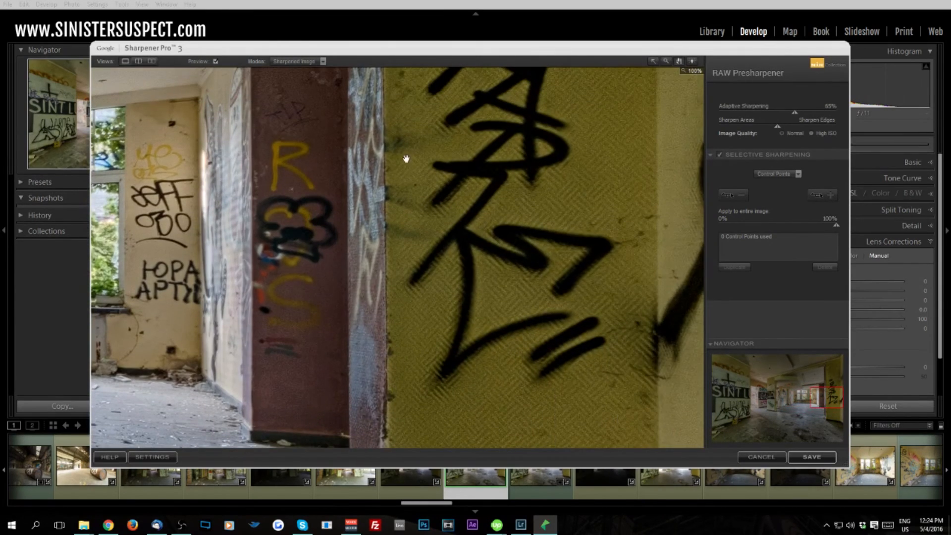
pyautogui.moveTo(322, 157); pyautogui.dragTo(745, 317)
pyautogui.moveTo(292, 124); pyautogui.dragTo(835, 94)
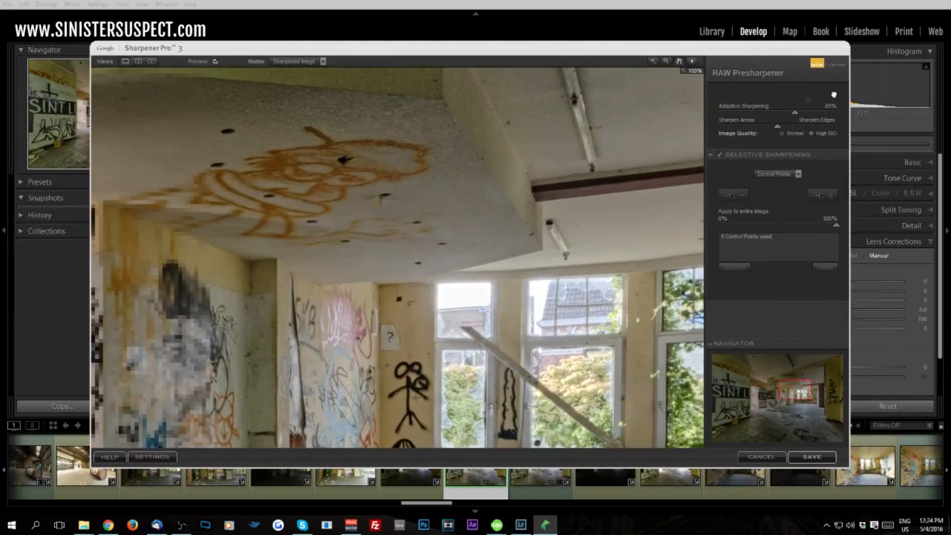
pyautogui.moveTo(318, 209); pyautogui.dragTo(782, 73)
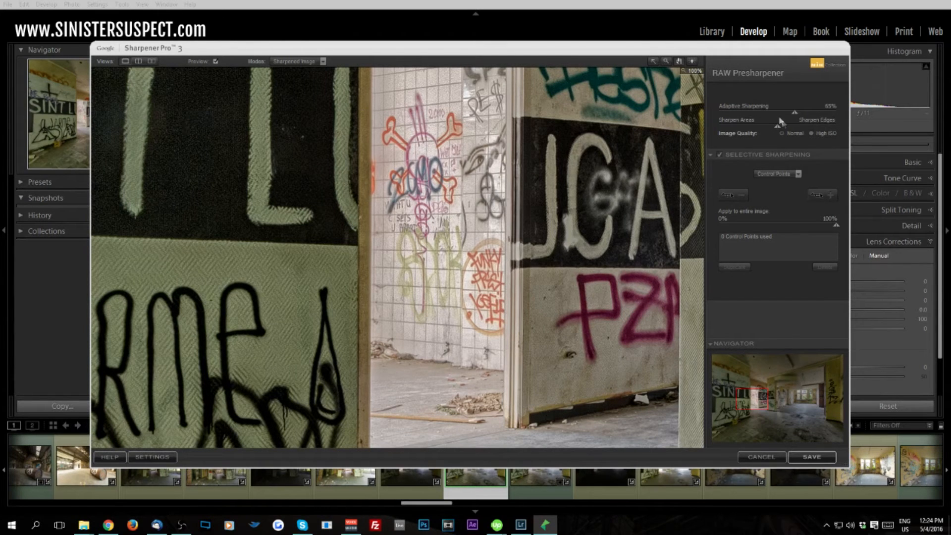
# - Shift the sharpening balance toward Sharpen Edges, check the preview, and save the presharpened photo
pyautogui.moveTo(779, 129); pyautogui.dragTo(791, 133)
pyautogui.moveTo(824, 136); pyautogui.dragTo(803, 133)
pyautogui.click(497, 204)
pyautogui.click(497, 204)
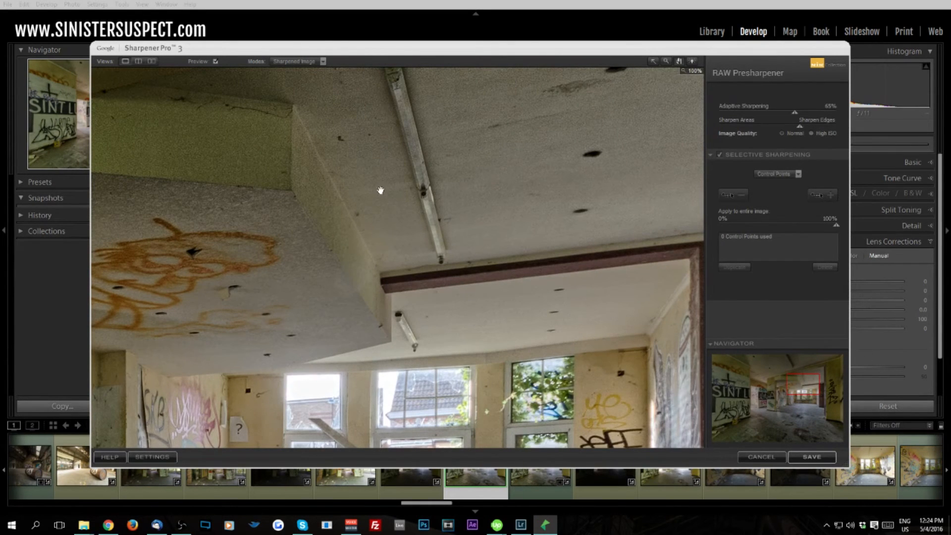
pyautogui.click(812, 457)
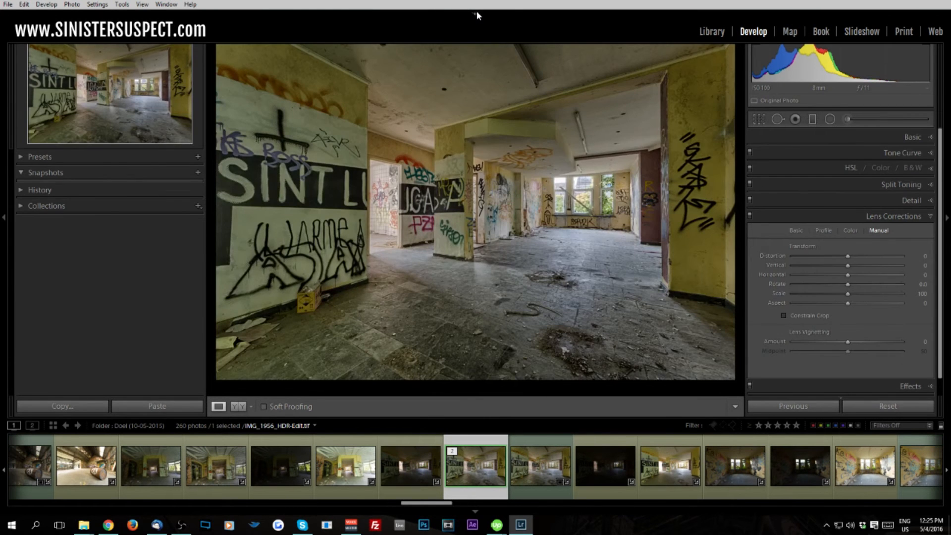
# - Send a 16-bit TIFF copy of IMG_1956_HDR-Edit.tif with Lightroom adjustments to Color Efex Pro 4
pyautogui.click(475, 15)
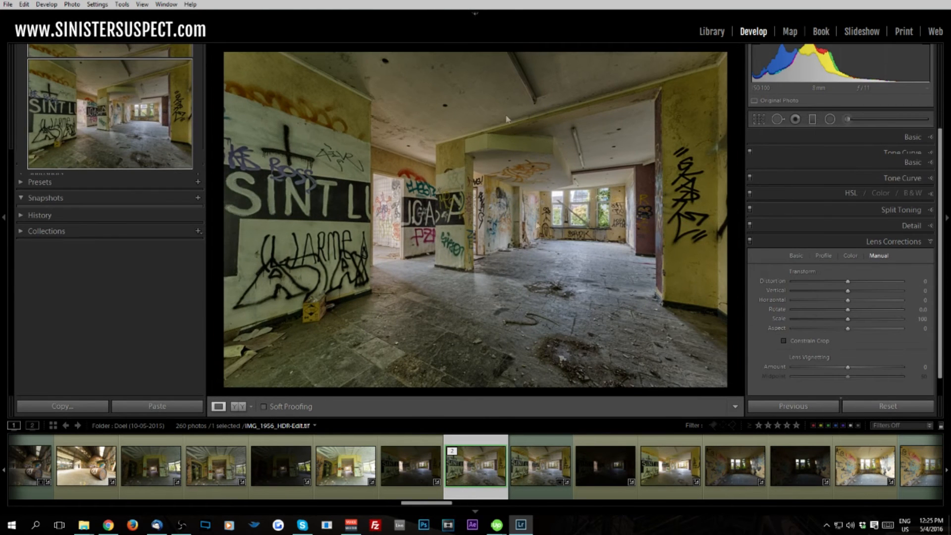
pyautogui.rightClick(491, 478)
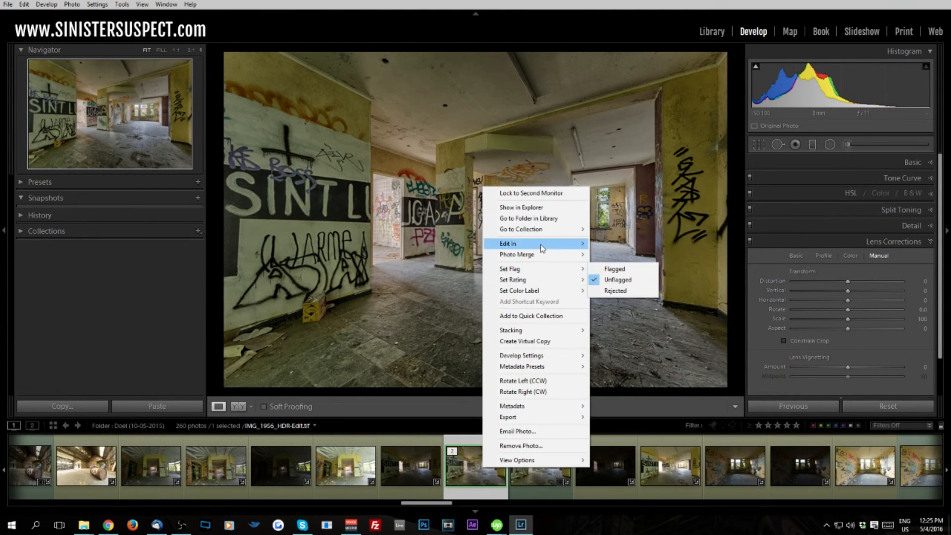
pyautogui.click(614, 290)
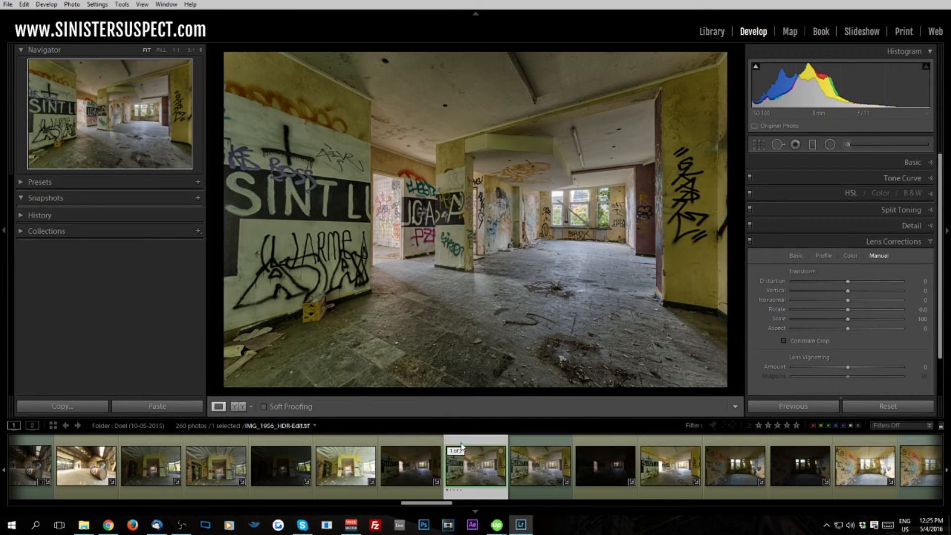
pyautogui.rightClick(484, 455)
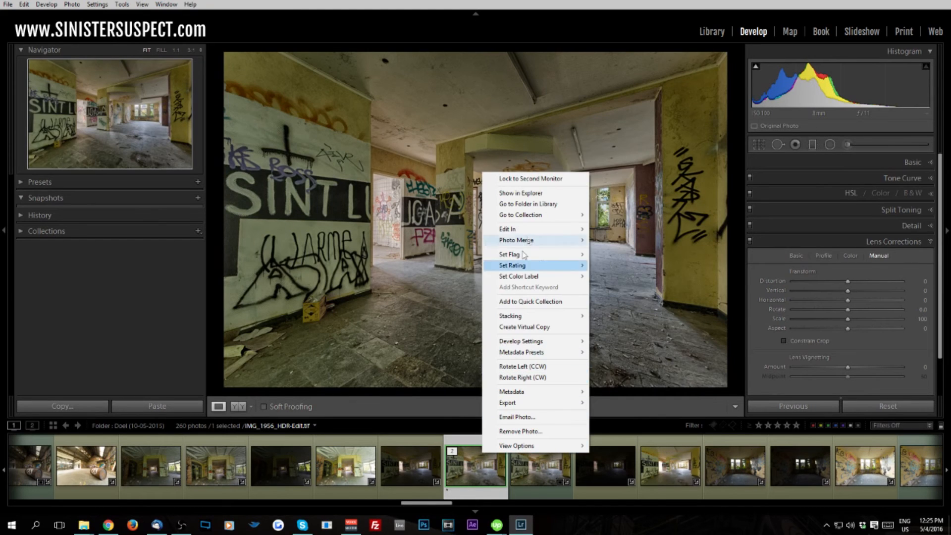
pyautogui.moveTo(511, 228)
pyautogui.click(641, 267)
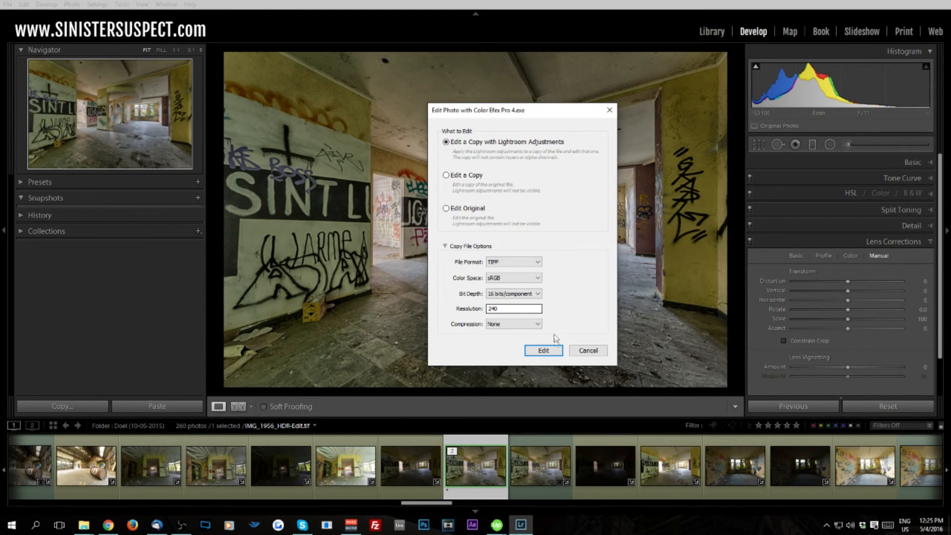
pyautogui.click(547, 351)
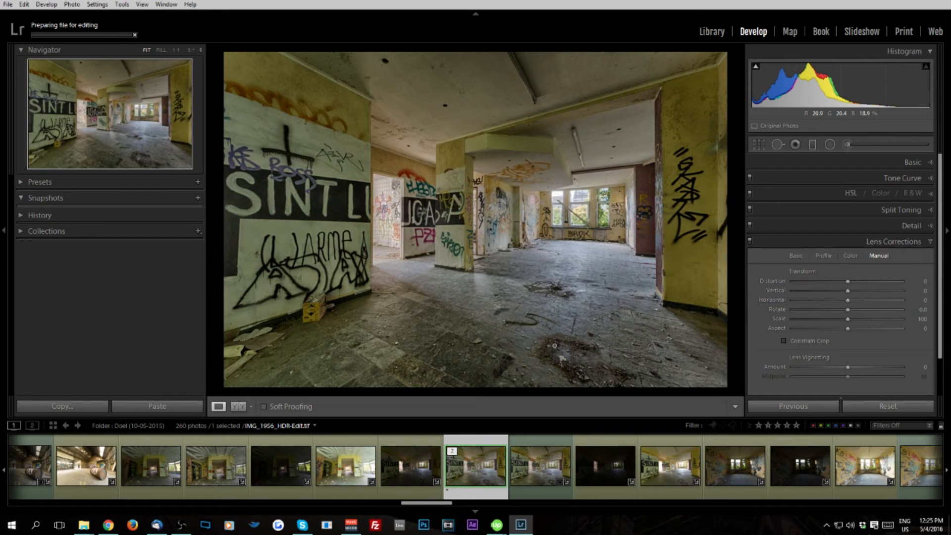
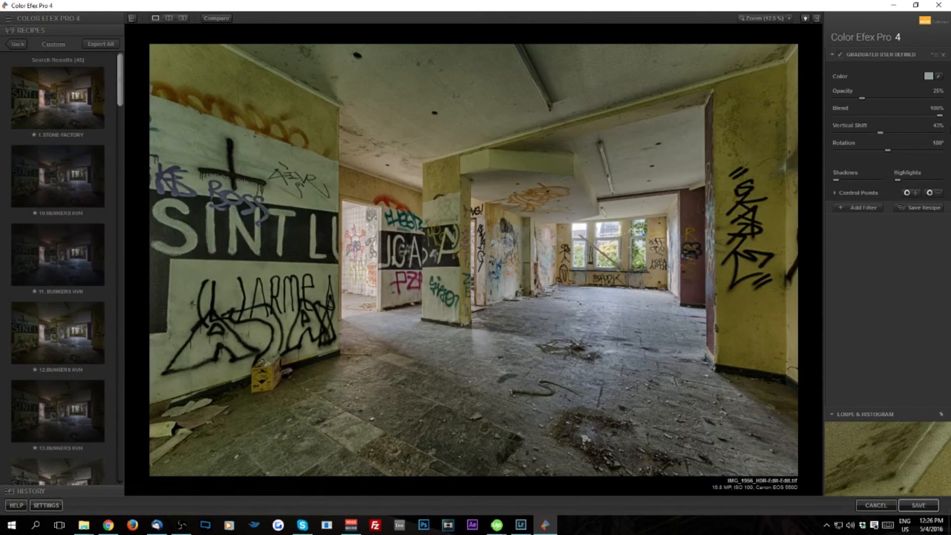
# - Bring up the complete filter list in place of the recipes and browse through it
pyautogui.hotkey('ctrl', '+')
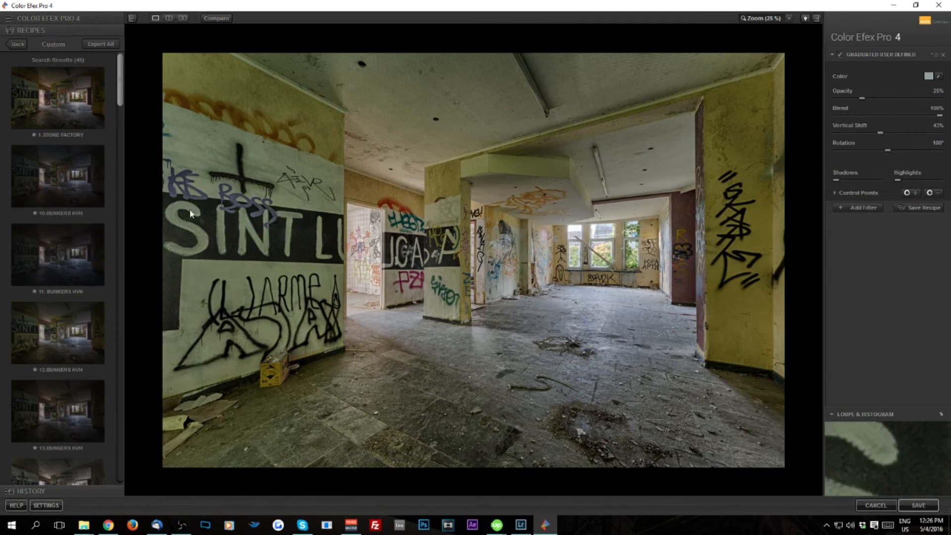
pyautogui.moveTo(120, 65); pyautogui.dragTo(167, 31)
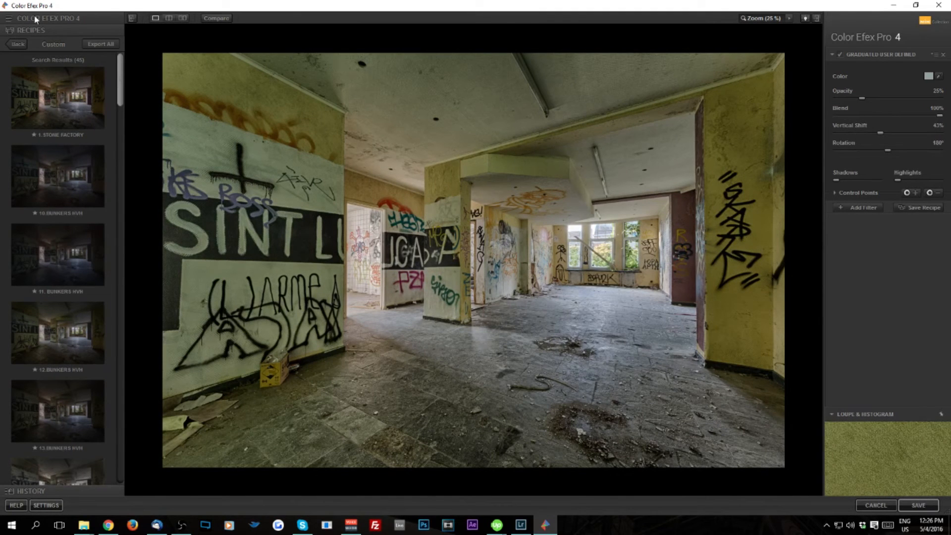
pyautogui.click(50, 19)
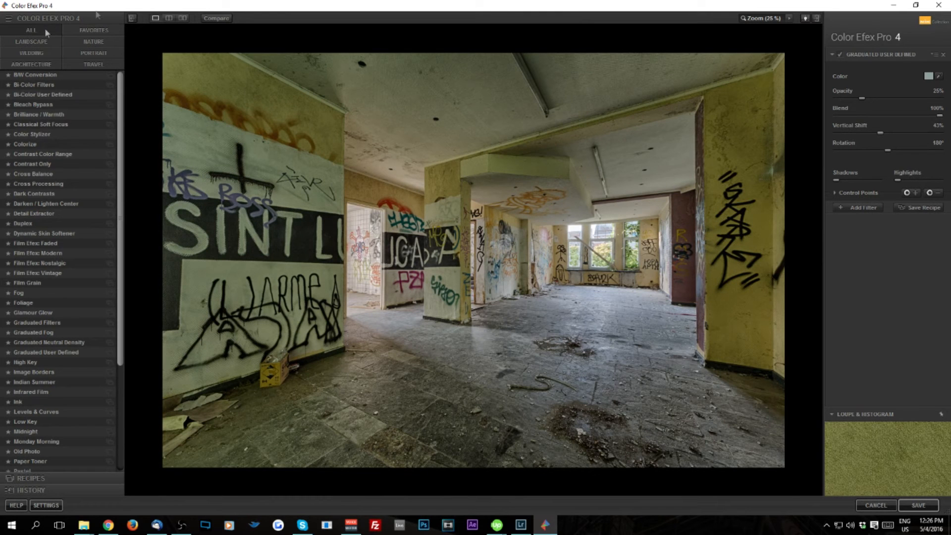
pyautogui.scroll(-4, 101, 183)
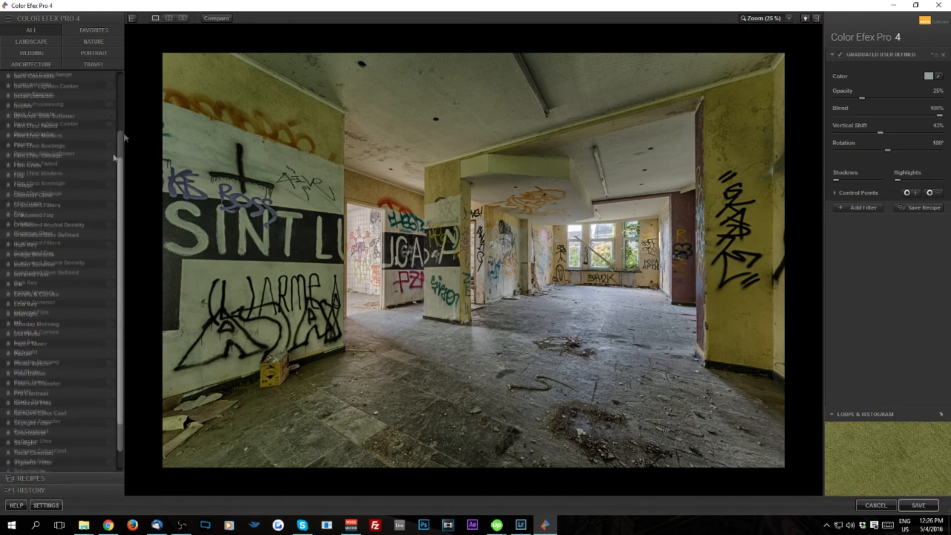
pyautogui.scroll(4, 104, 186)
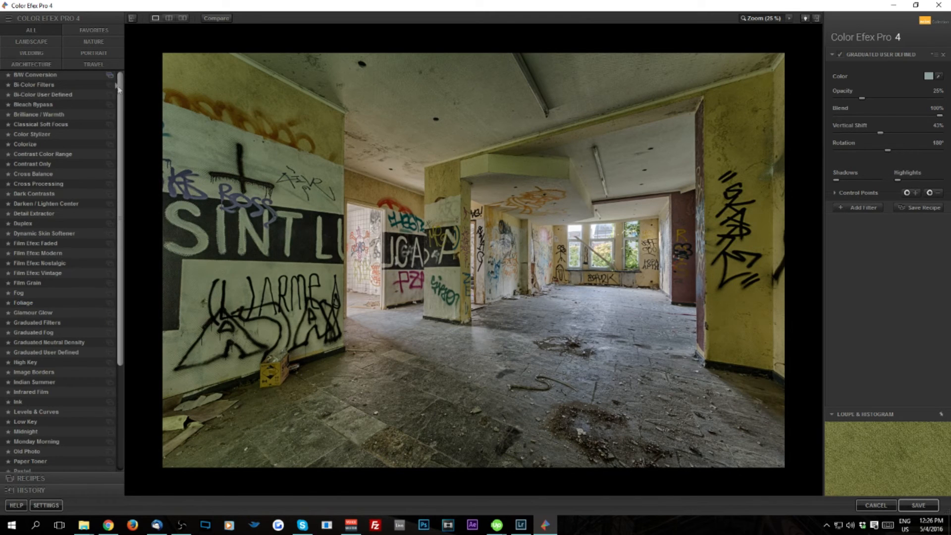
pyautogui.moveTo(121, 95); pyautogui.dragTo(120, 278)
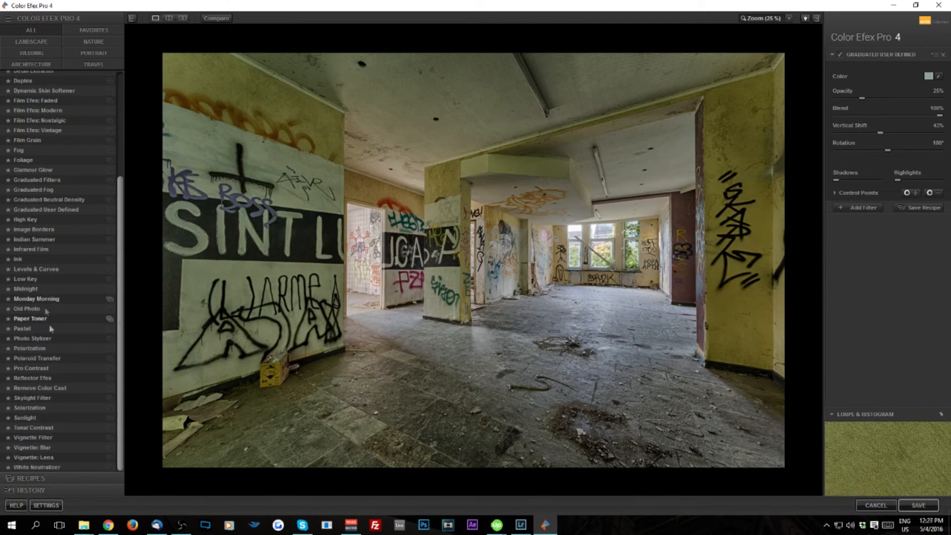
# - Try removing the room's color cast with the Pro Contrast filter's Correct Color Cast setting
pyautogui.click(42, 369)
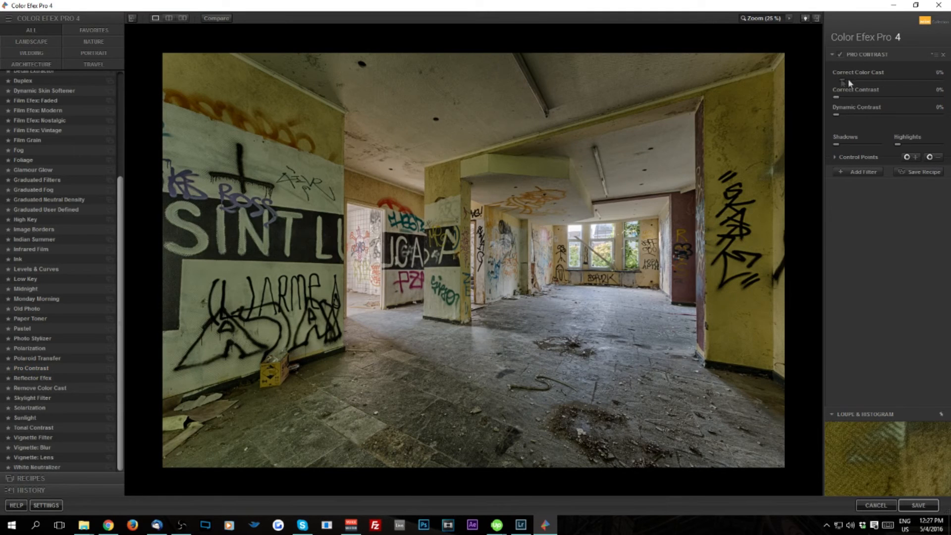
pyautogui.moveTo(865, 94); pyautogui.dragTo(947, 116)
pyautogui.moveTo(914, 106); pyautogui.dragTo(811, 126)
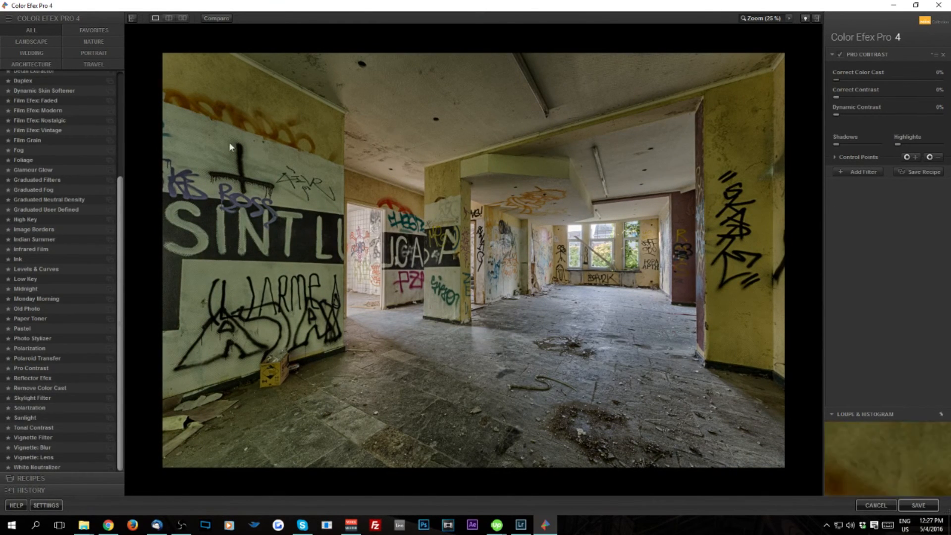
pyautogui.moveTo(837, 79); pyautogui.dragTo(885, 79)
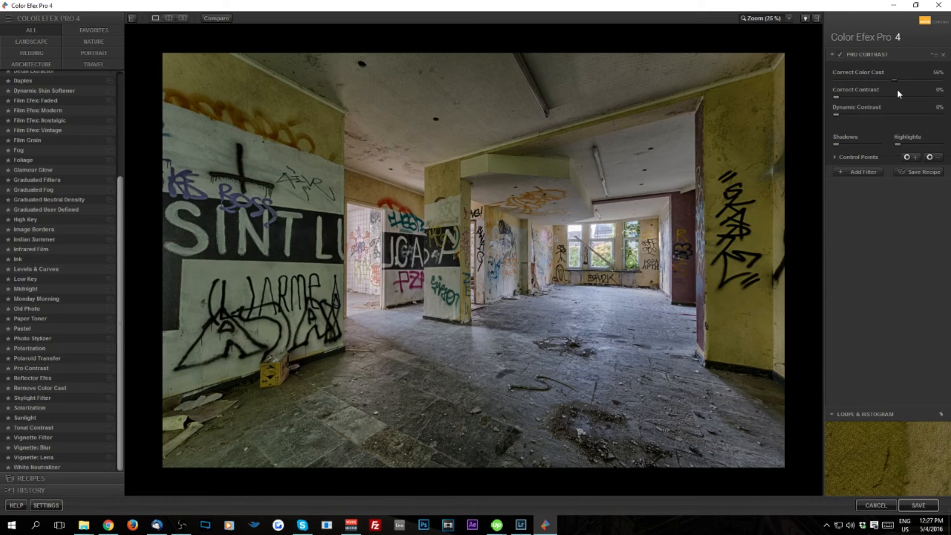
pyautogui.moveTo(895, 90)
pyautogui.mouseDown()
pyautogui.moveTo(803, 82)
pyautogui.moveTo(887, 98)
pyautogui.mouseUp()
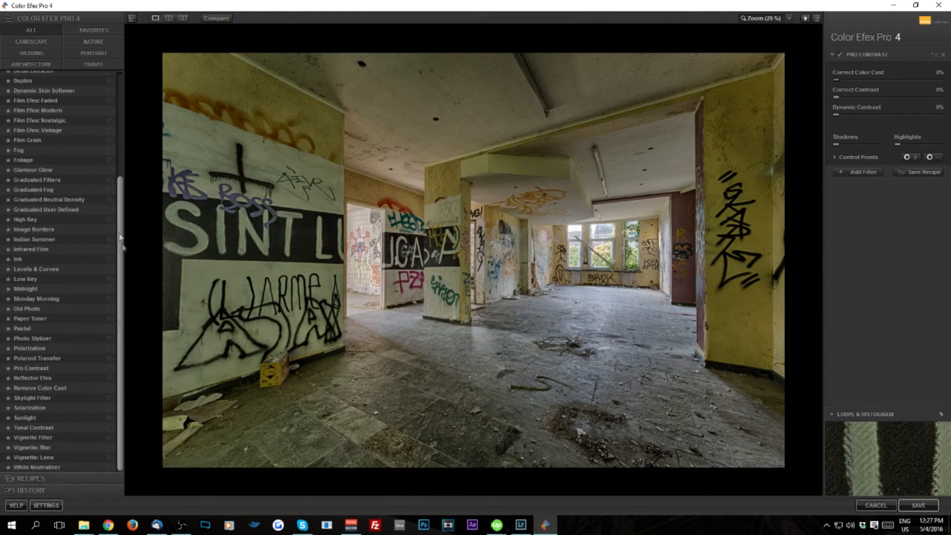
# - Apply the White Neutralizer filter and sample its color from the white graffiti wall beside the black cross
pyautogui.click(43, 467)
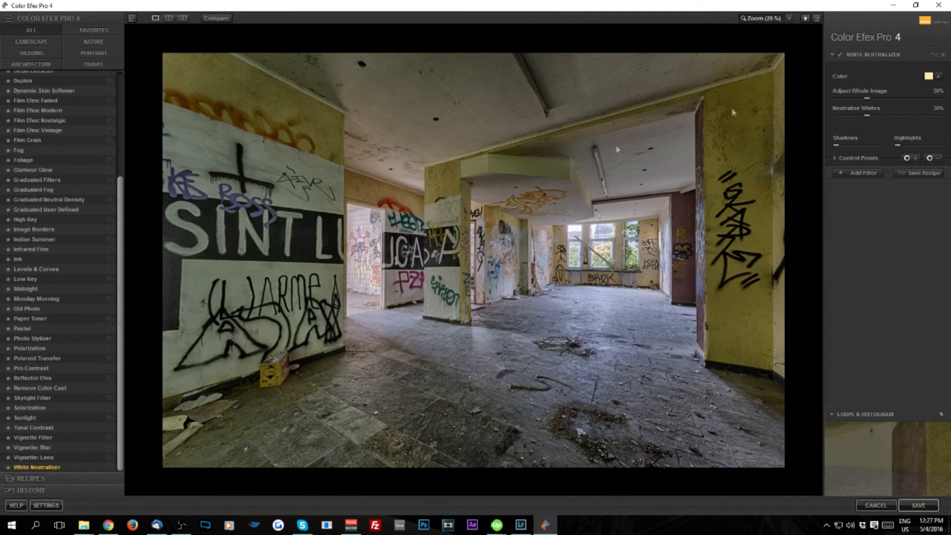
pyautogui.click(839, 55)
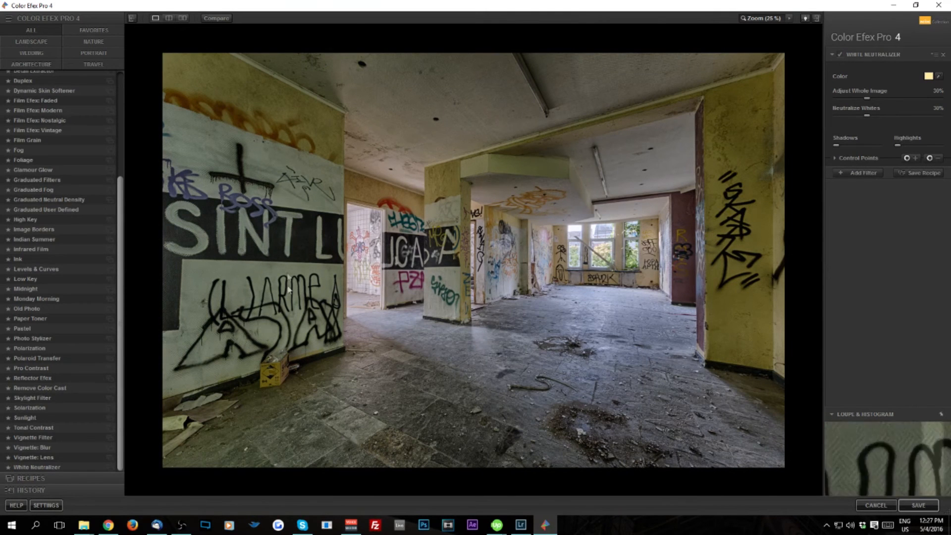
pyautogui.click(939, 76)
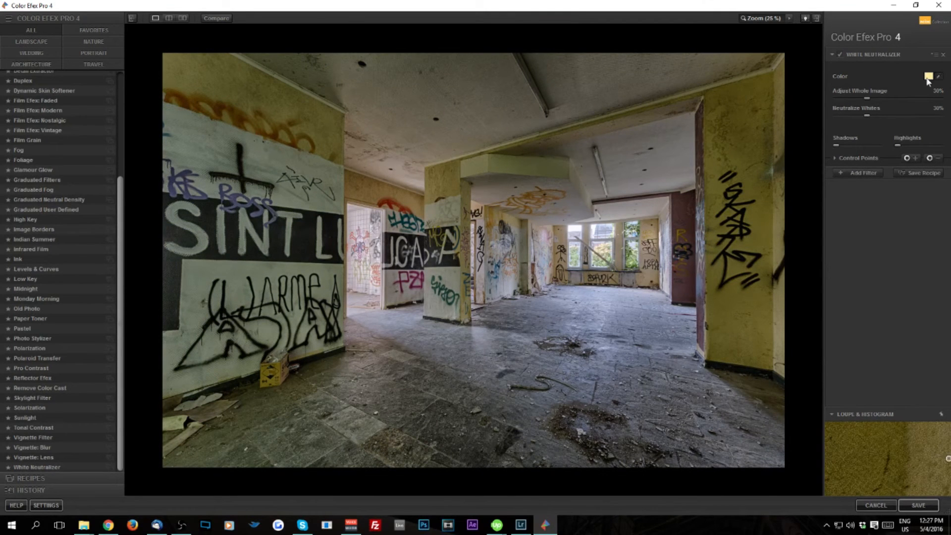
pyautogui.click(200, 151)
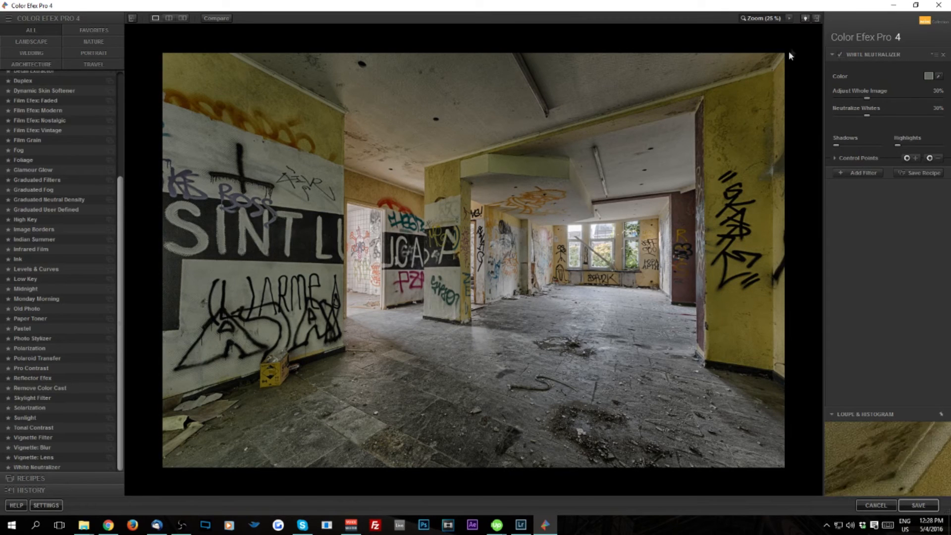
# - Add Pro Contrast as a second filter with Correct Color Cast 0%, Correct Contrast 7% and Dynamic Contrast 18%
pyautogui.click(859, 171)
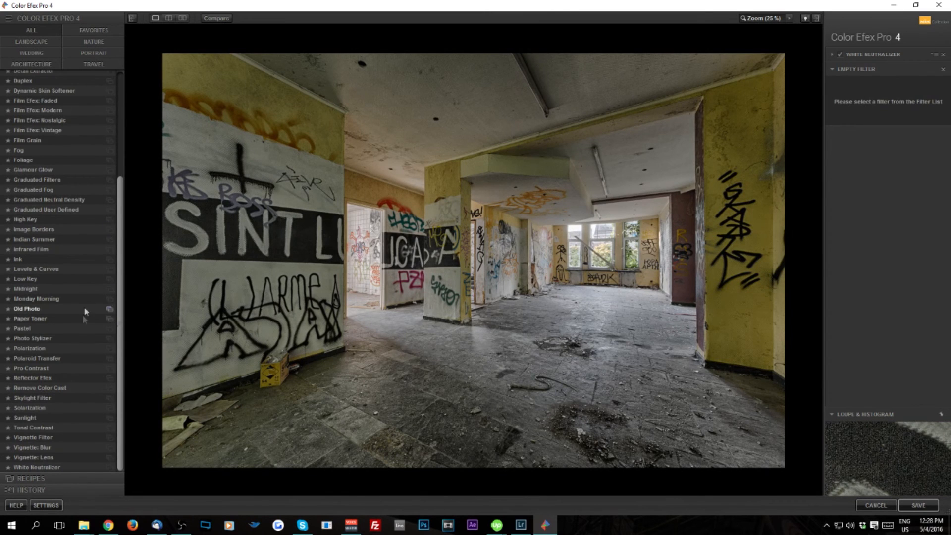
pyautogui.click(31, 368)
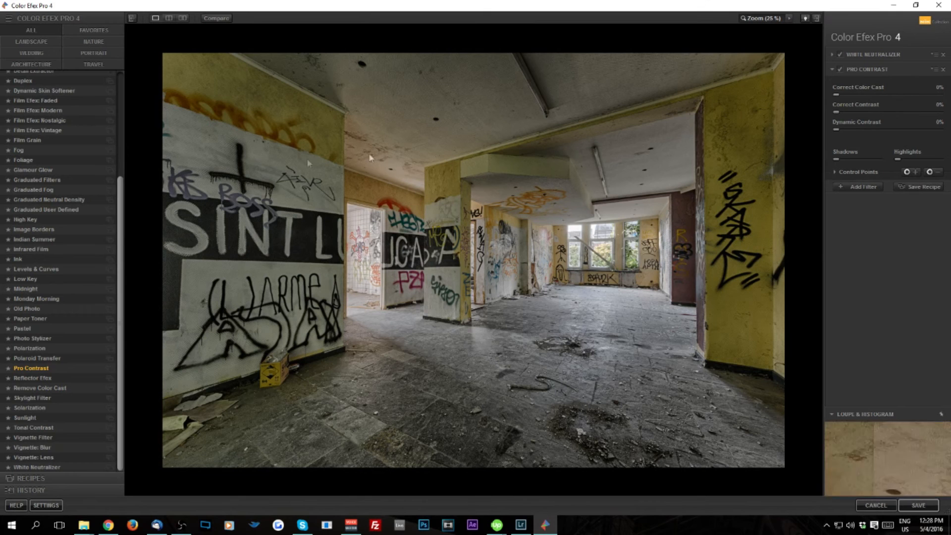
pyautogui.moveTo(837, 95); pyautogui.dragTo(890, 94)
pyautogui.moveTo(950, 97); pyautogui.dragTo(851, 107)
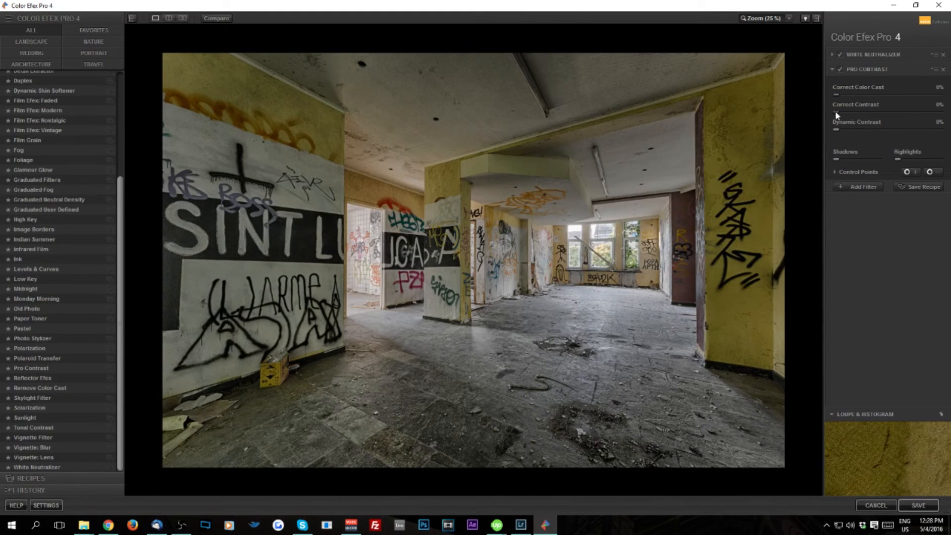
pyautogui.moveTo(836, 114); pyautogui.dragTo(844, 114)
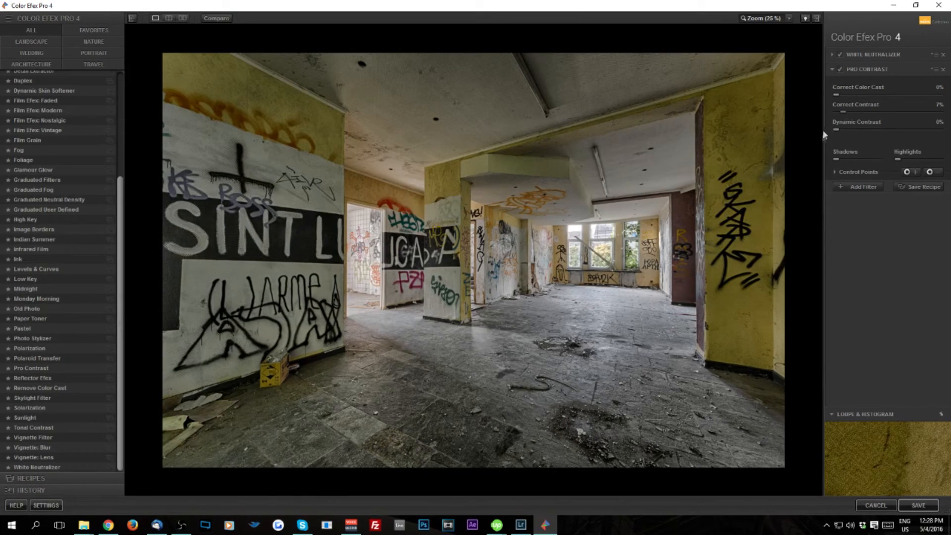
pyautogui.moveTo(837, 129)
pyautogui.mouseDown()
pyautogui.moveTo(907, 143)
pyautogui.moveTo(840, 138)
pyautogui.moveTo(938, 142)
pyautogui.moveTo(872, 140)
pyautogui.moveTo(889, 135)
pyautogui.moveTo(850, 129)
pyautogui.moveTo(940, 129)
pyautogui.moveTo(855, 134)
pyautogui.mouseUp()
# - Compare the photo with and without the Pro Contrast filter by switching it off and on repeatedly
pyautogui.click(840, 66)
pyautogui.click(839, 67)
pyautogui.click(839, 67)
pyautogui.click(840, 67)
pyautogui.click(840, 67)
pyautogui.click(839, 67)
pyautogui.click(840, 67)
pyautogui.click(839, 67)
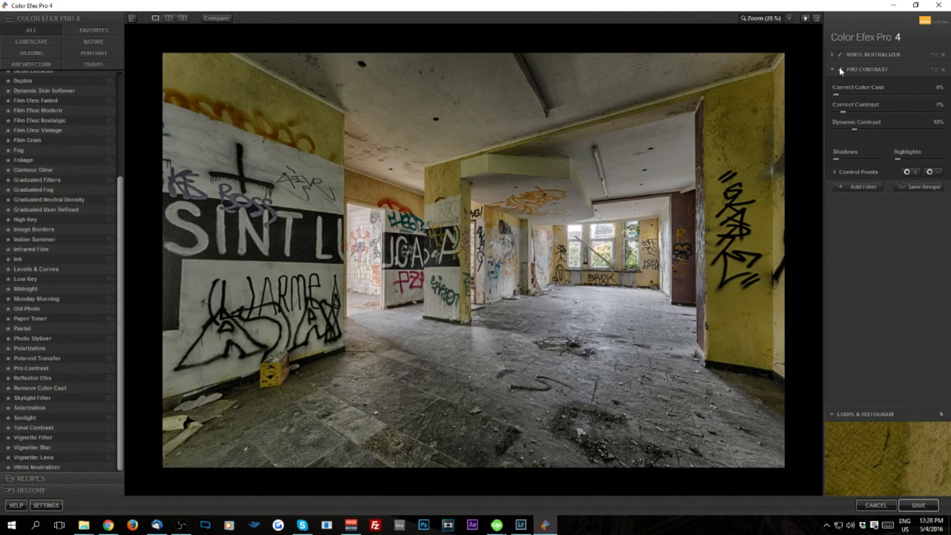
pyautogui.click(840, 67)
pyautogui.click(840, 67)
# - Add a Contrast Only filter with Contrast Only 0%, Soft Contrast 100% and an overall opacity of 24%
pyautogui.click(860, 188)
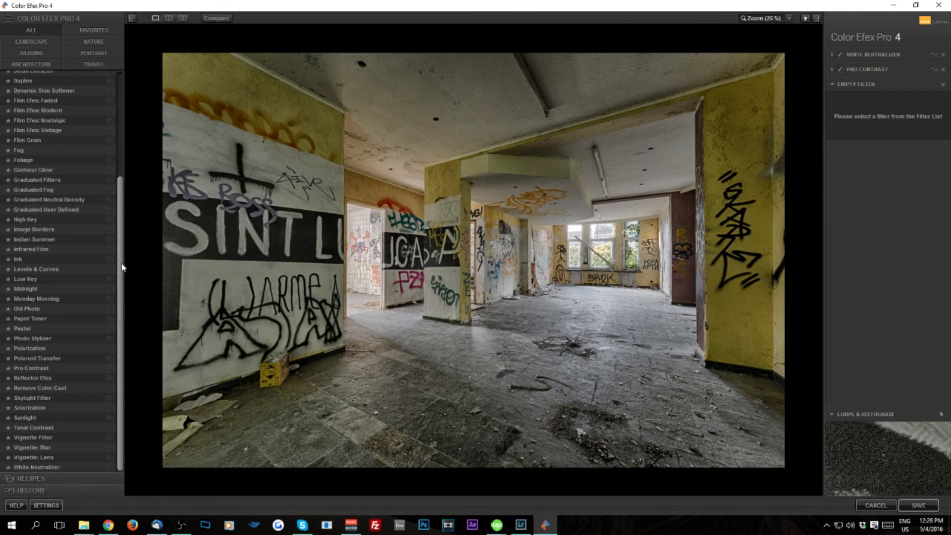
pyautogui.scroll(5, 74, 223)
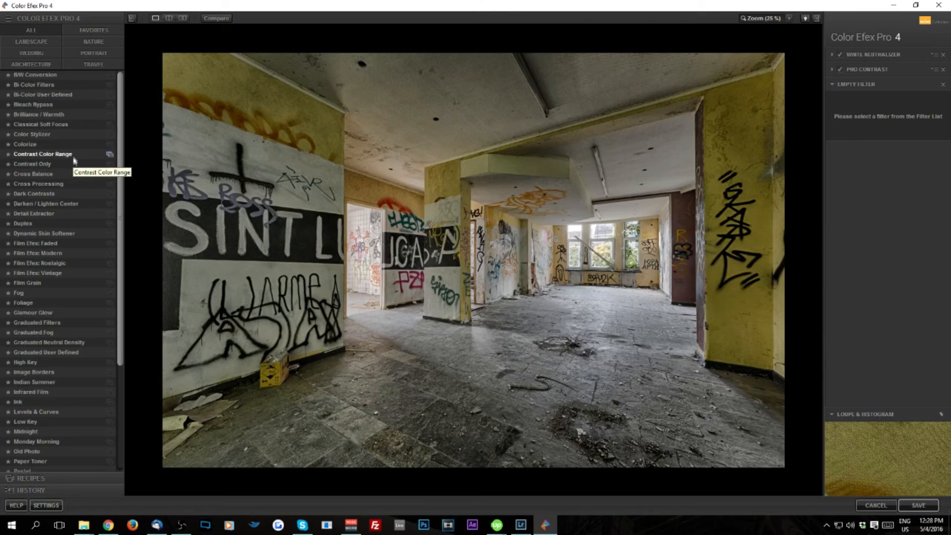
pyautogui.click(47, 164)
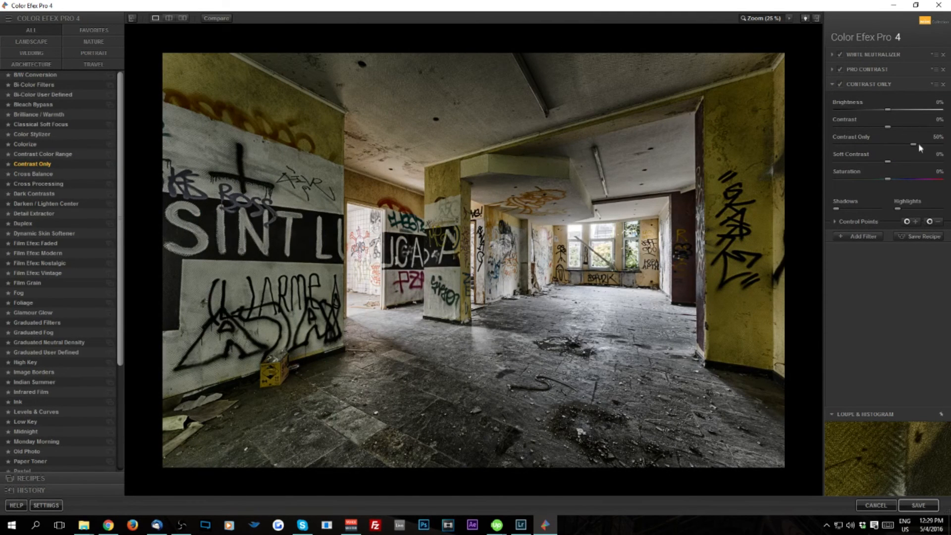
pyautogui.moveTo(913, 144); pyautogui.dragTo(888, 144)
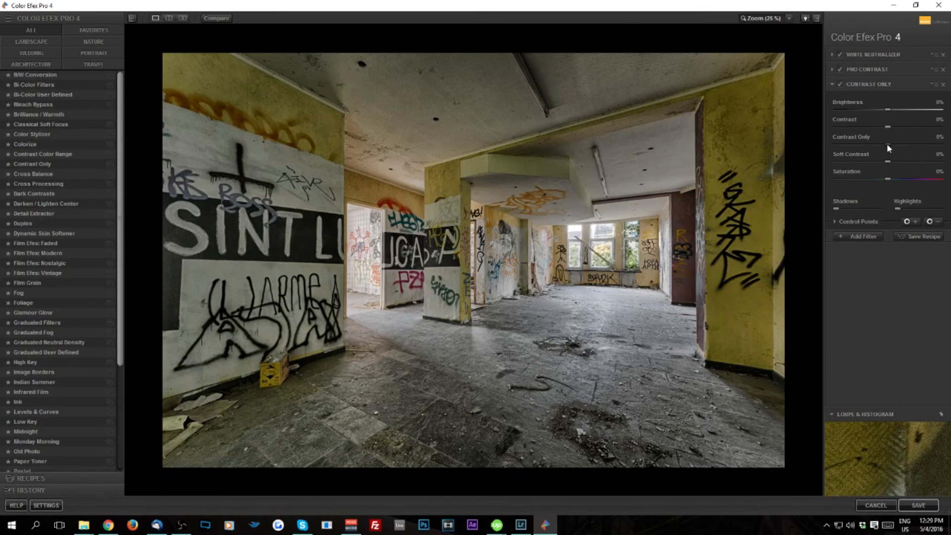
pyautogui.moveTo(888, 161); pyautogui.dragTo(940, 161)
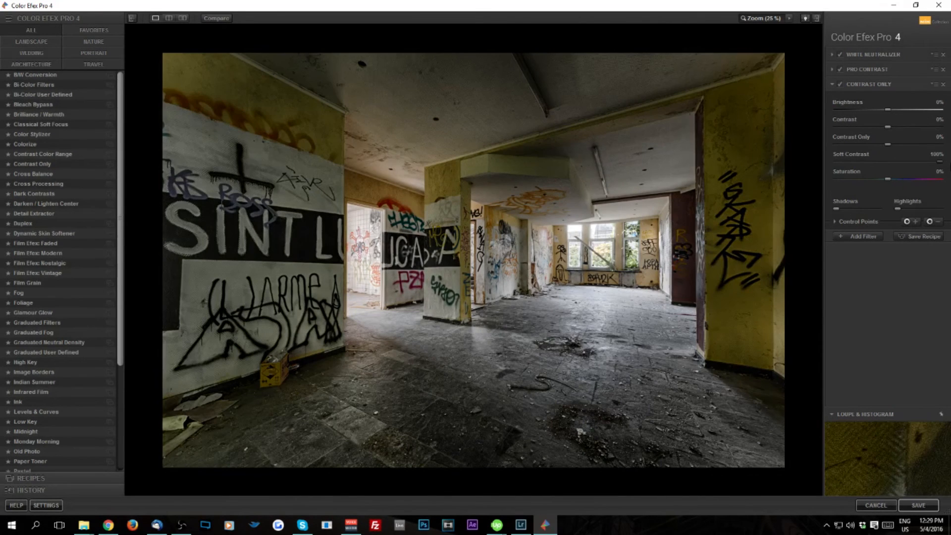
pyautogui.click(857, 222)
pyautogui.moveTo(861, 249); pyautogui.dragTo(855, 248)
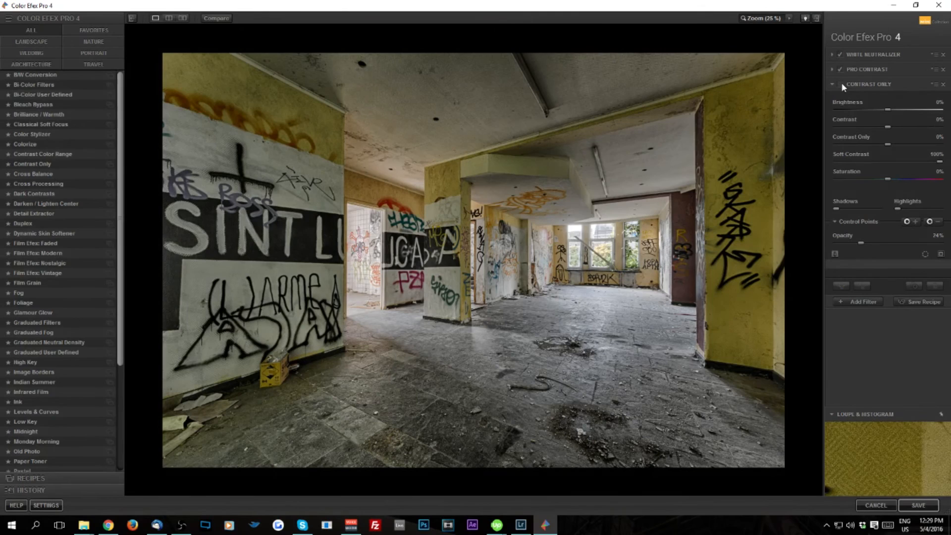
# - Compare the photo with its unfiltered original and check the effect of the Contrast Only filter alone
pyautogui.click(220, 19)
pyautogui.click(220, 19)
pyautogui.click(220, 19)
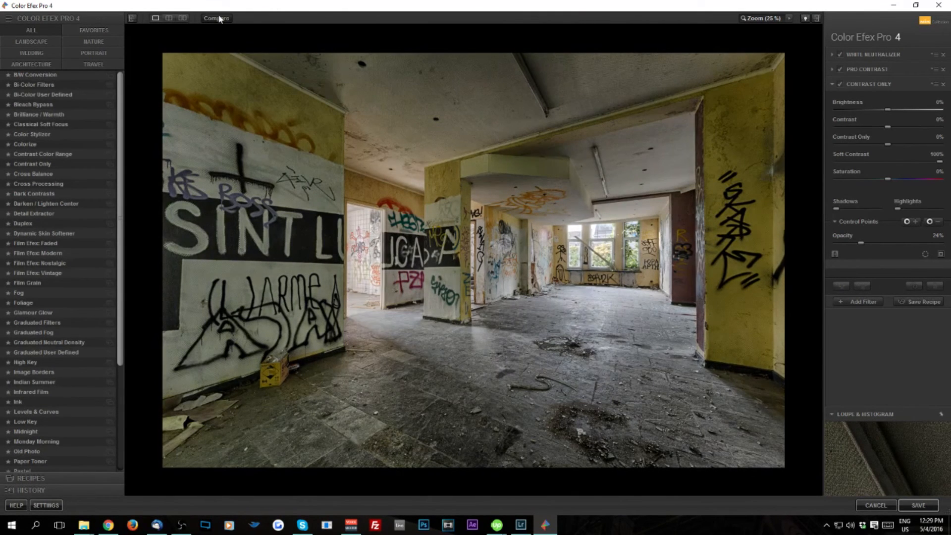
pyautogui.click(842, 81)
pyautogui.click(843, 81)
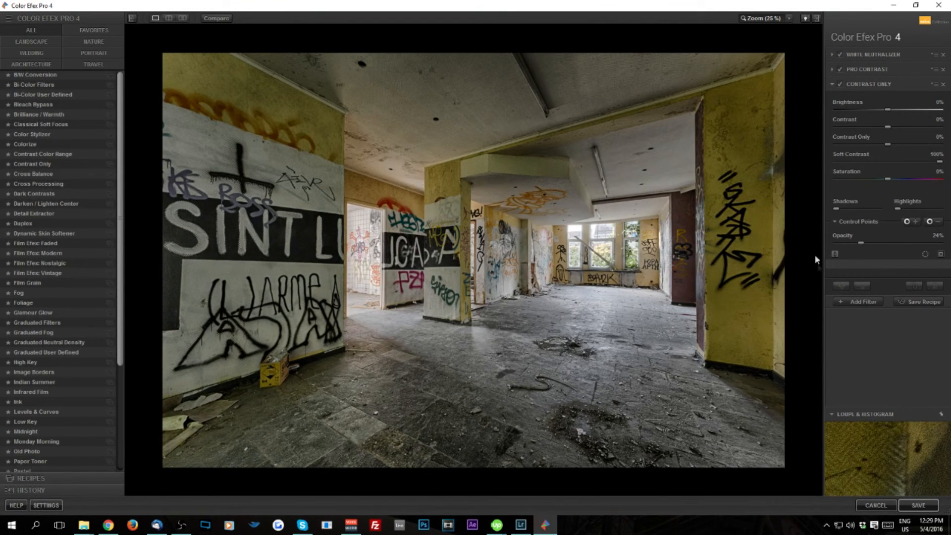
# - Lower the Contrast Only filter's overall opacity and add a fourth filter, trying Low Key before switching it to Midnight
pyautogui.moveTo(862, 245); pyautogui.dragTo(850, 242)
pyautogui.click(850, 303)
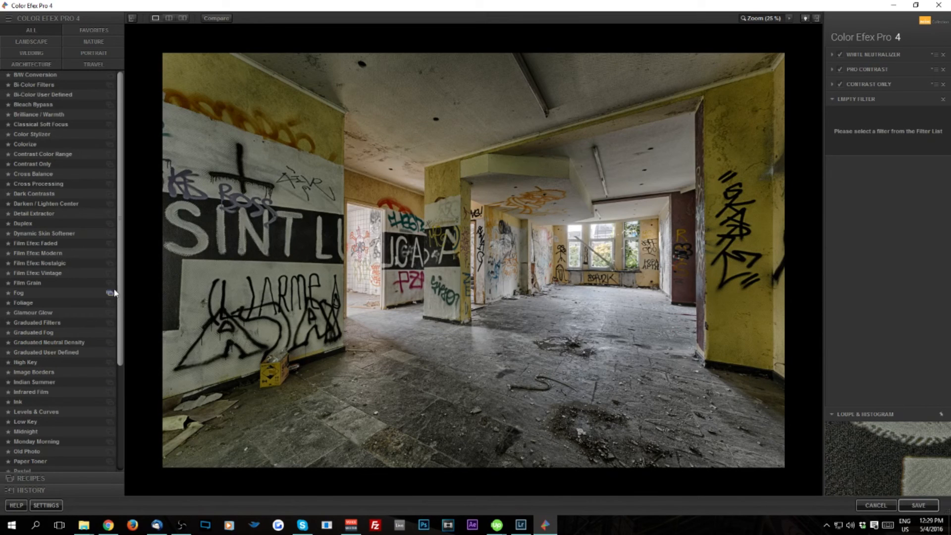
pyautogui.moveTo(121, 283); pyautogui.dragTo(123, 405)
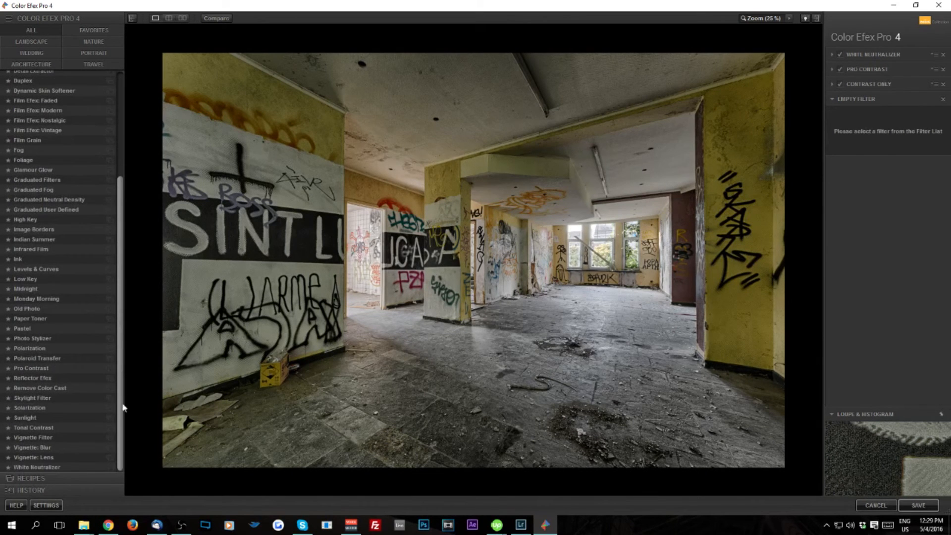
pyautogui.click(26, 279)
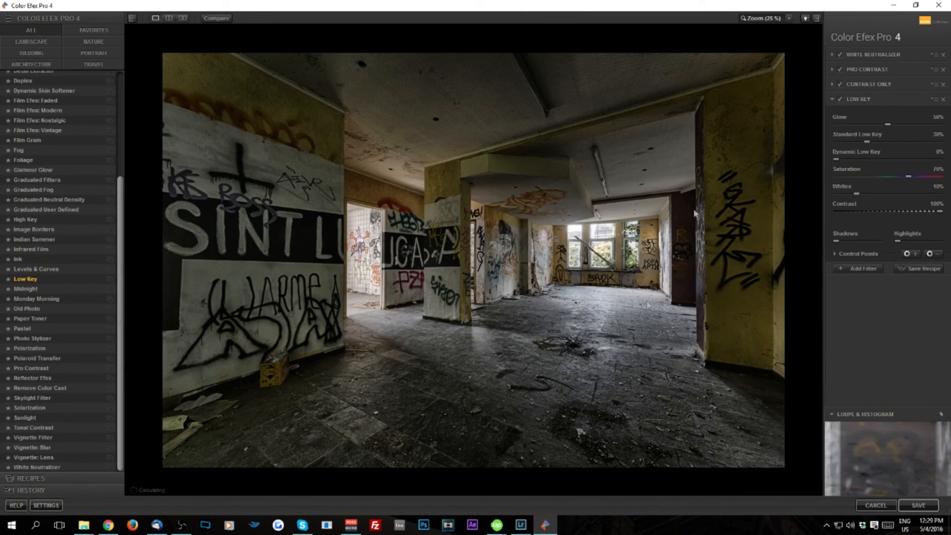
pyautogui.click(31, 290)
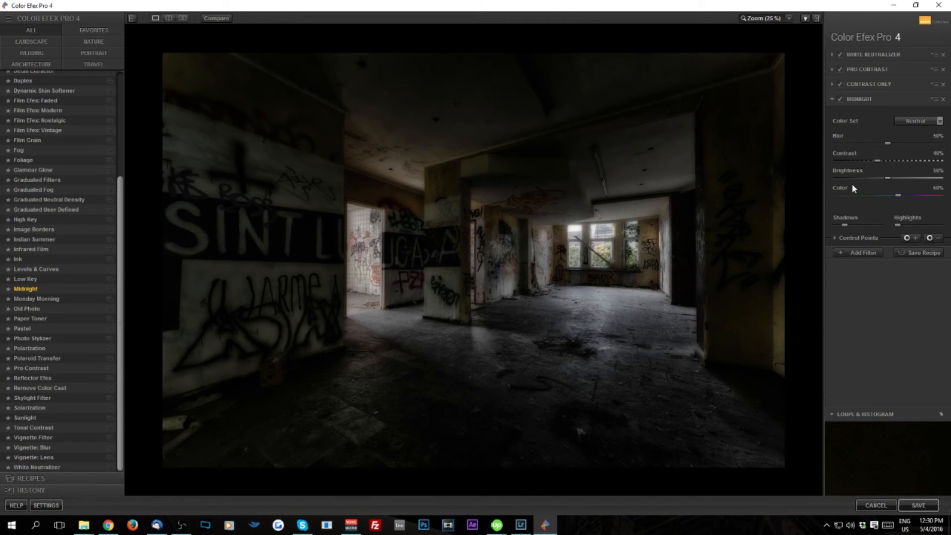
# - Reduce the Midnight filter's shadow protection to the minimum and set its overall opacity to 50%
pyautogui.moveTo(847, 224); pyautogui.dragTo(811, 224)
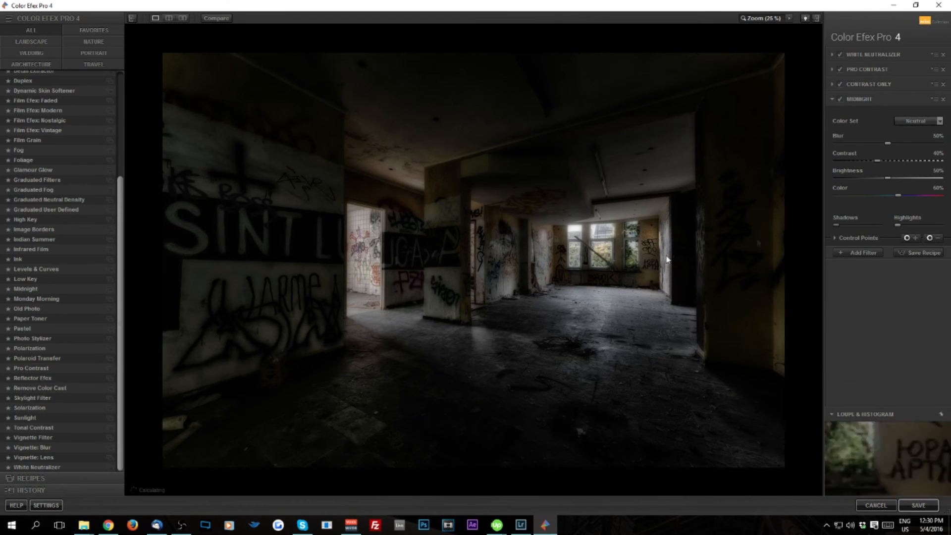
pyautogui.click(850, 240)
pyautogui.moveTo(941, 260); pyautogui.dragTo(901, 260)
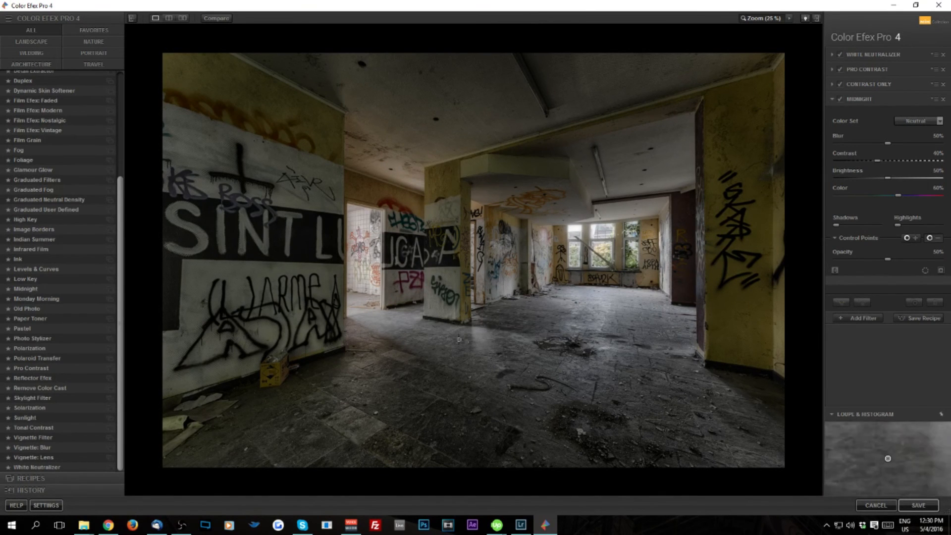
# - Place 9% subtractive control points across the floor, ceiling, doorway and window area, plus a 13% one on the yellow graffiti wall
pyautogui.click(533, 366)
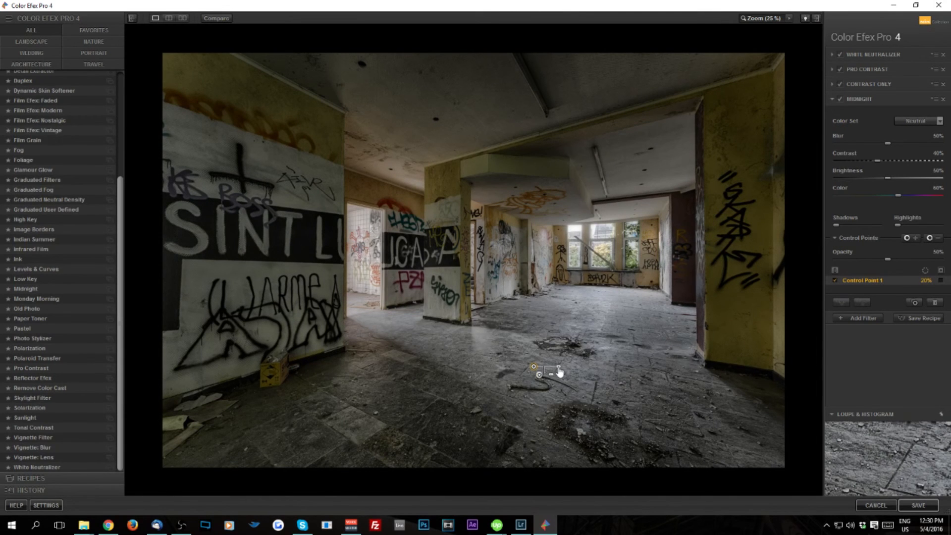
pyautogui.moveTo(560, 372); pyautogui.dragTo(556, 371)
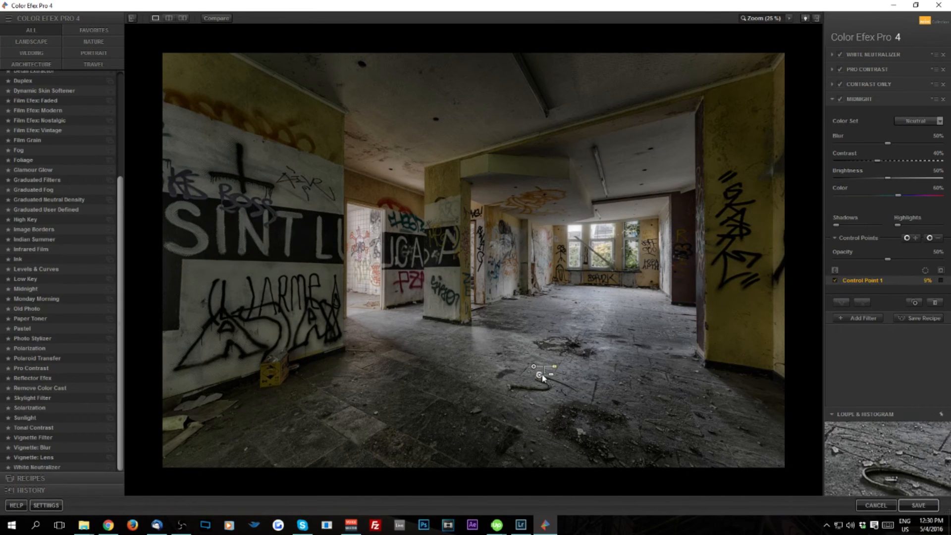
pyautogui.moveTo(535, 368); pyautogui.dragTo(716, 229)
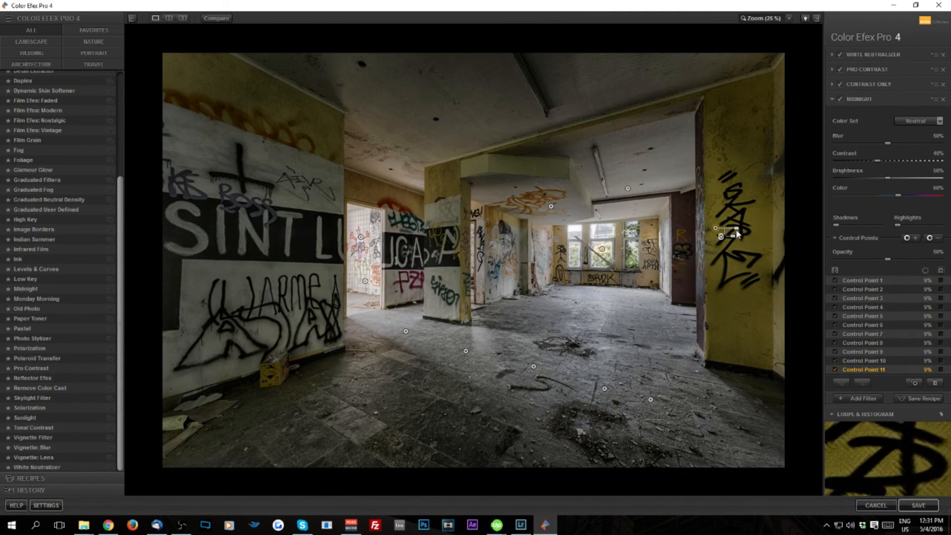
pyautogui.click(716, 229)
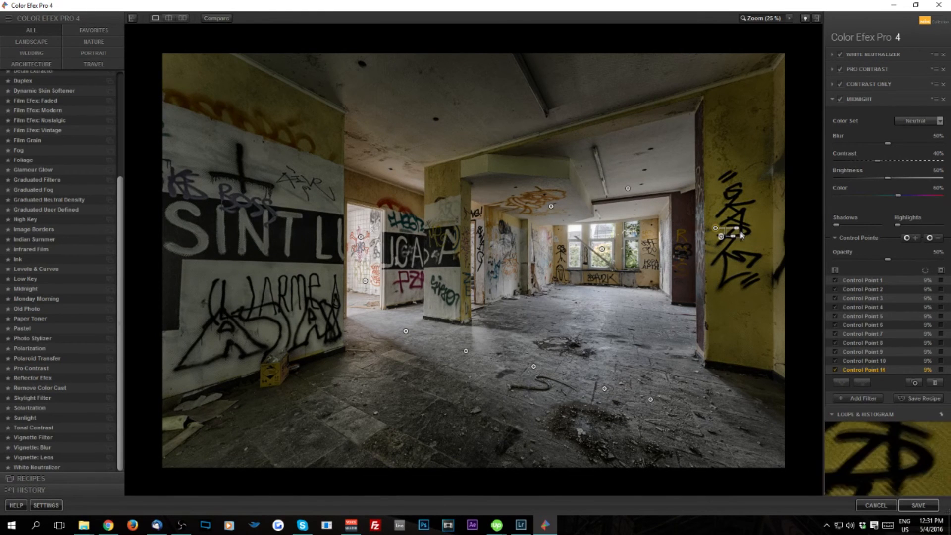
pyautogui.moveTo(737, 234); pyautogui.dragTo(738, 236)
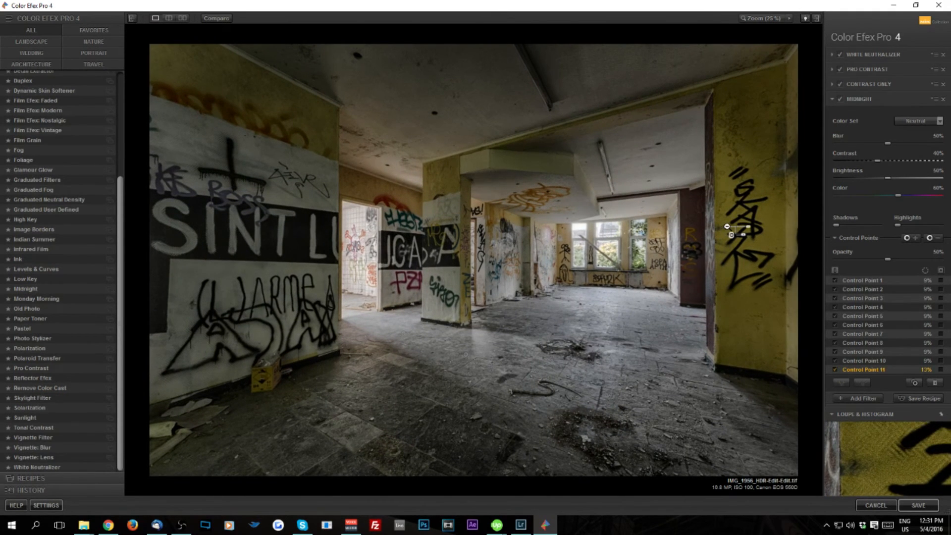
# - Add subtractive control points on the black-and-white graffiti wall, the central pillar and the rear wall, sized 13%, 22% and 11%
pyautogui.moveTo(718, 233); pyautogui.dragTo(345, 245)
pyautogui.click(286, 213)
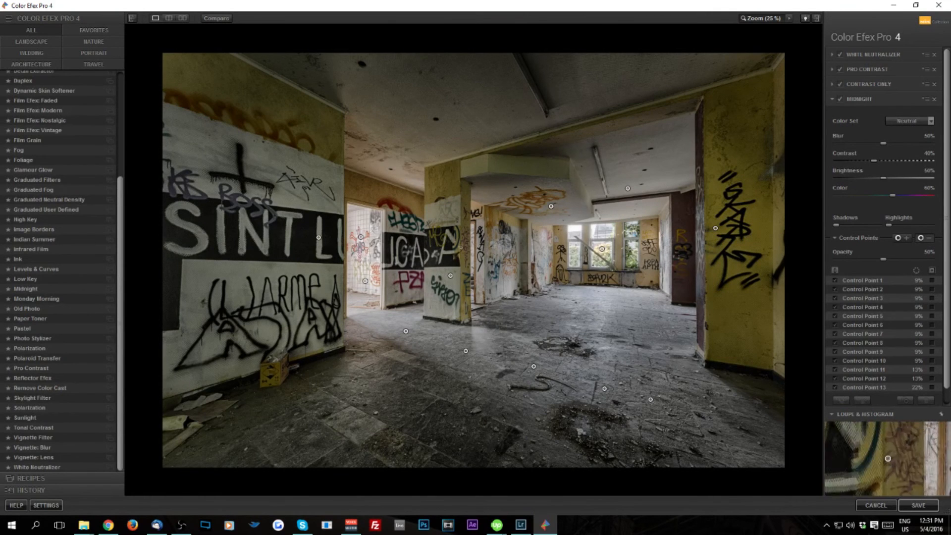
pyautogui.click(502, 283)
pyautogui.moveTo(526, 289); pyautogui.dragTo(524, 289)
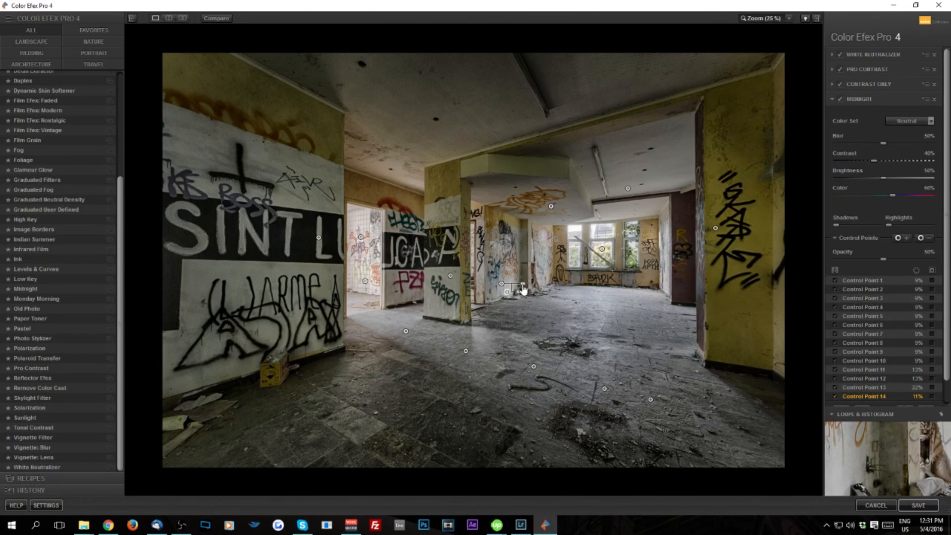
# - Add a subtractive control point on the yellow box and set its size to 6%
pyautogui.click(922, 238)
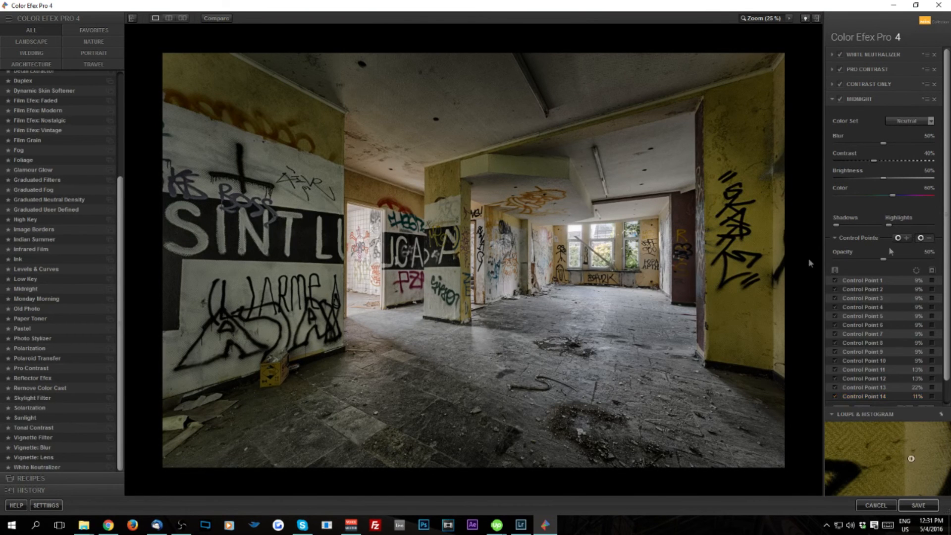
pyautogui.click(278, 373)
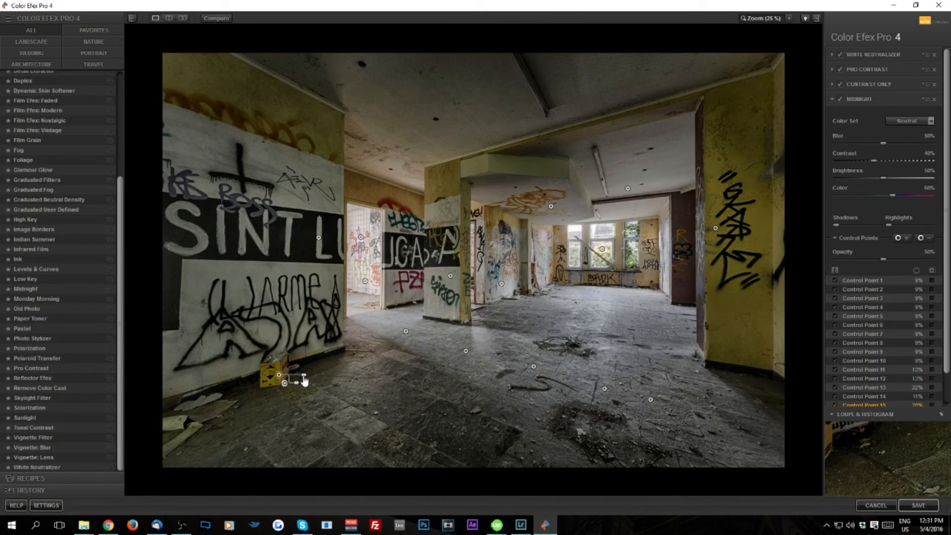
pyautogui.moveTo(304, 377); pyautogui.dragTo(297, 377)
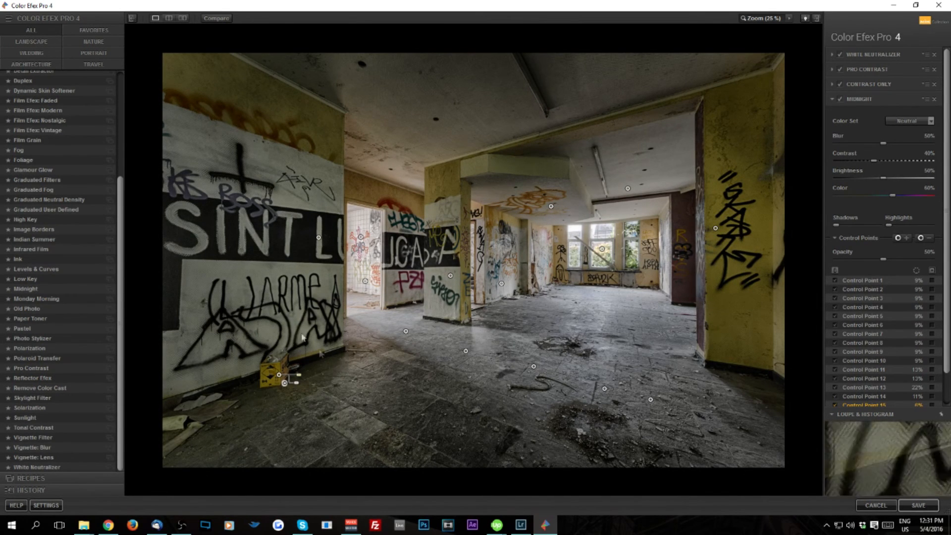
pyautogui.click(612, 357)
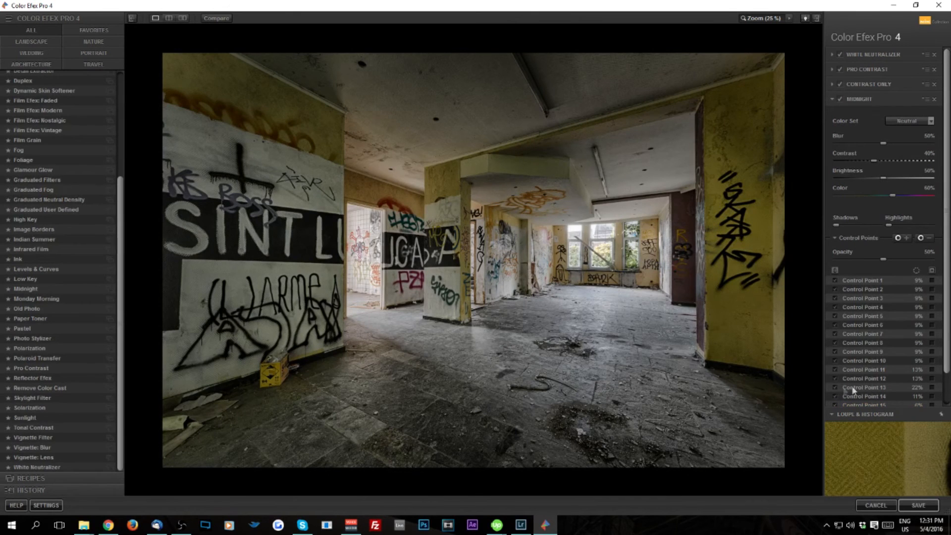
# - Check the effect of the yellow box's control point by switching it off and on repeatedly
pyautogui.scroll(-2, 854, 367)
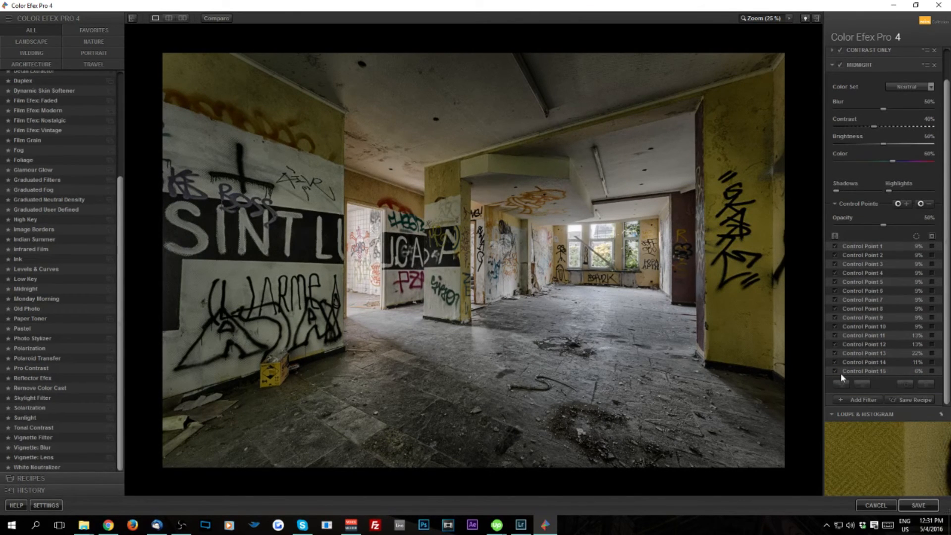
pyautogui.click(836, 371)
pyautogui.click(835, 371)
pyautogui.click(835, 371)
pyautogui.click(835, 370)
pyautogui.click(835, 370)
pyautogui.click(835, 370)
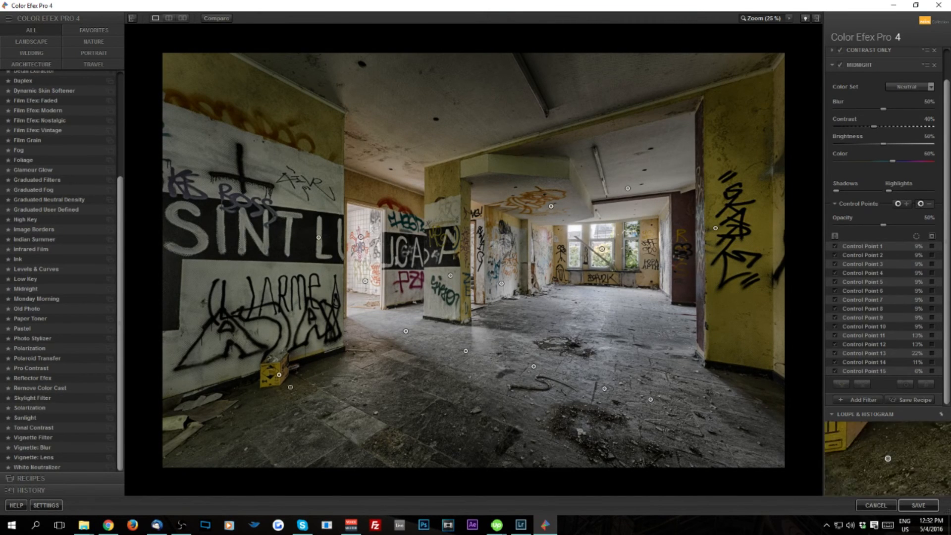
# - Add a 5% subtractive control point on the floor just beside the yellow box
pyautogui.click(286, 385)
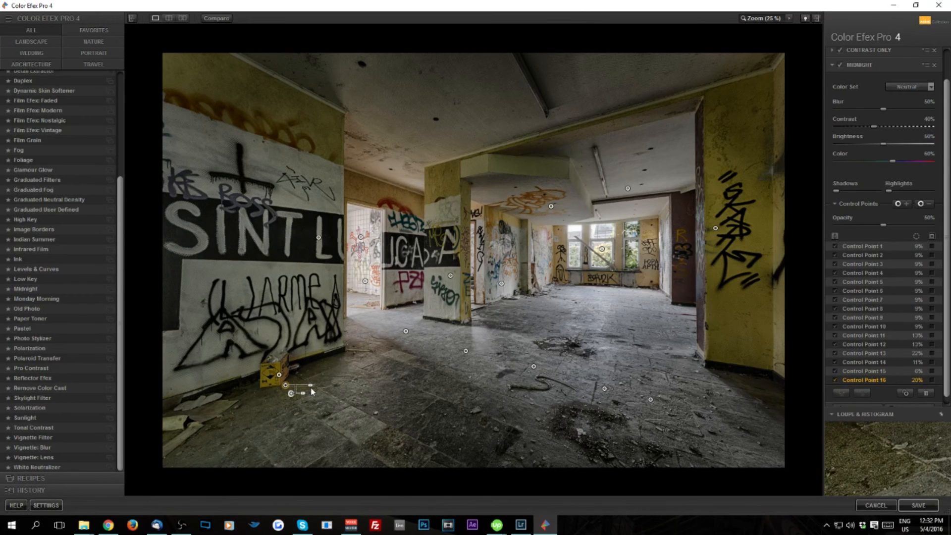
pyautogui.moveTo(311, 390); pyautogui.dragTo(304, 388)
pyautogui.click(532, 337)
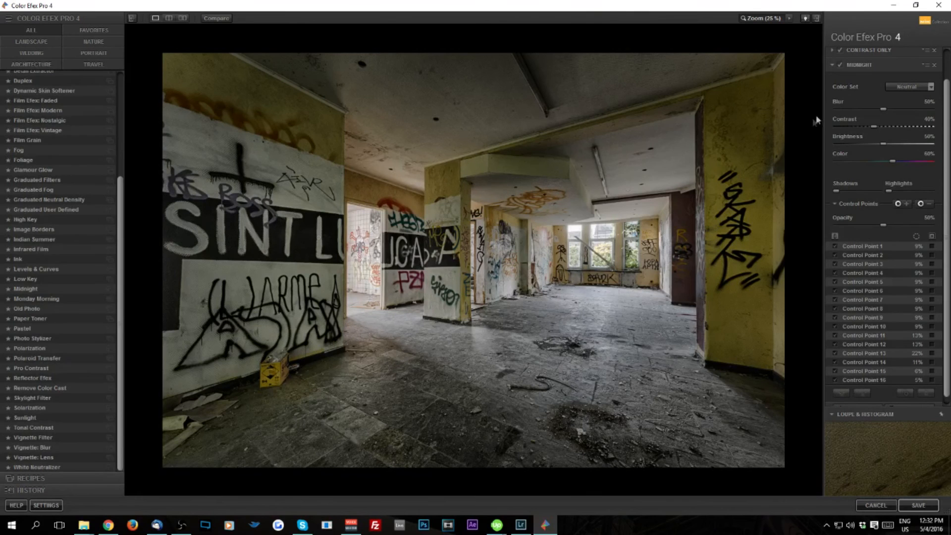
# - Compare the photo with and without the Midnight filter by toggling it several times
pyautogui.click(841, 66)
pyautogui.click(840, 66)
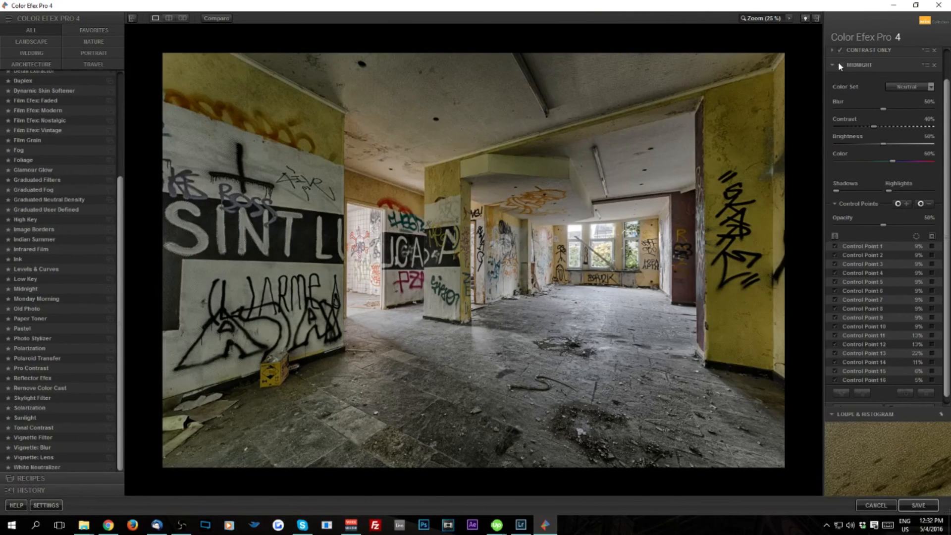
pyautogui.click(840, 66)
pyautogui.click(841, 65)
pyautogui.click(841, 66)
pyautogui.click(840, 66)
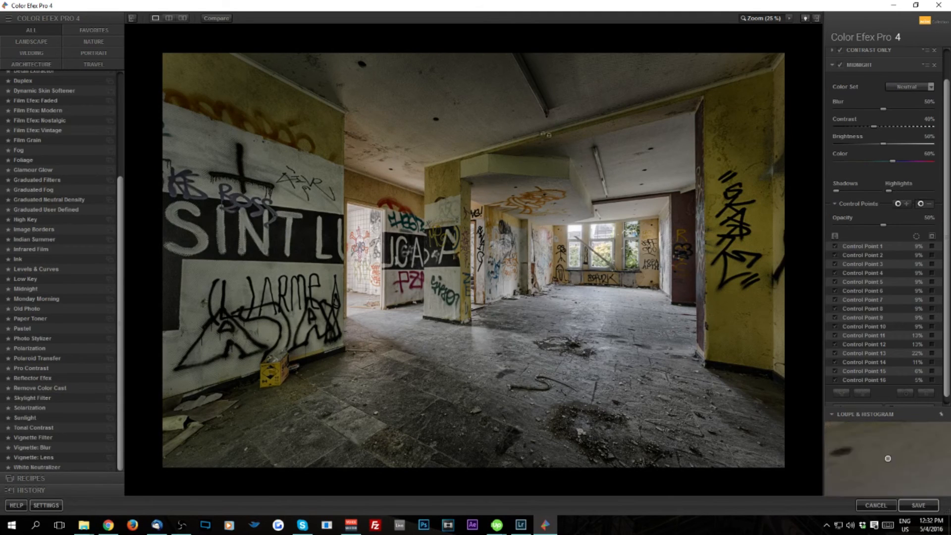
# - Add a 14% subtractive control point on the main ceiling and a 5% one on the upper part of the central pillar
pyautogui.click(425, 135)
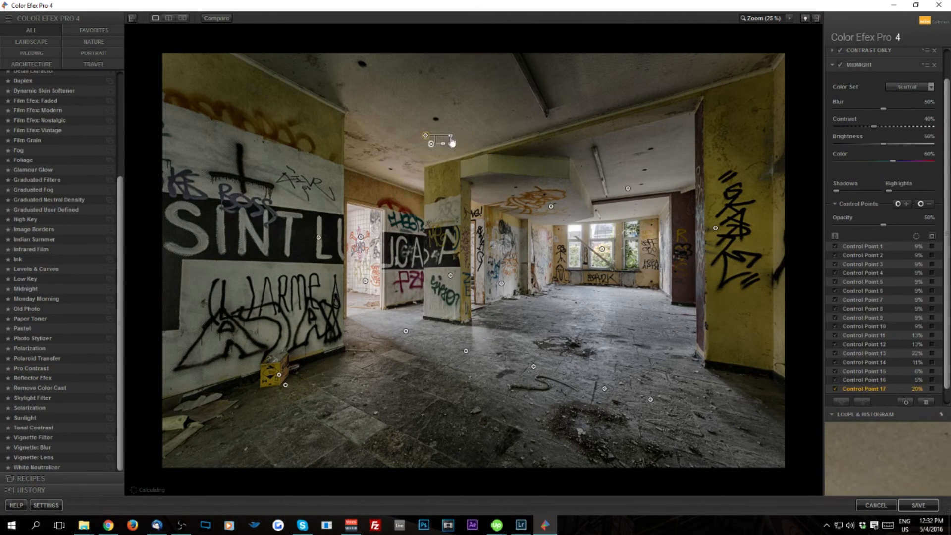
pyautogui.moveTo(452, 141); pyautogui.dragTo(425, 139)
pyautogui.click(578, 139)
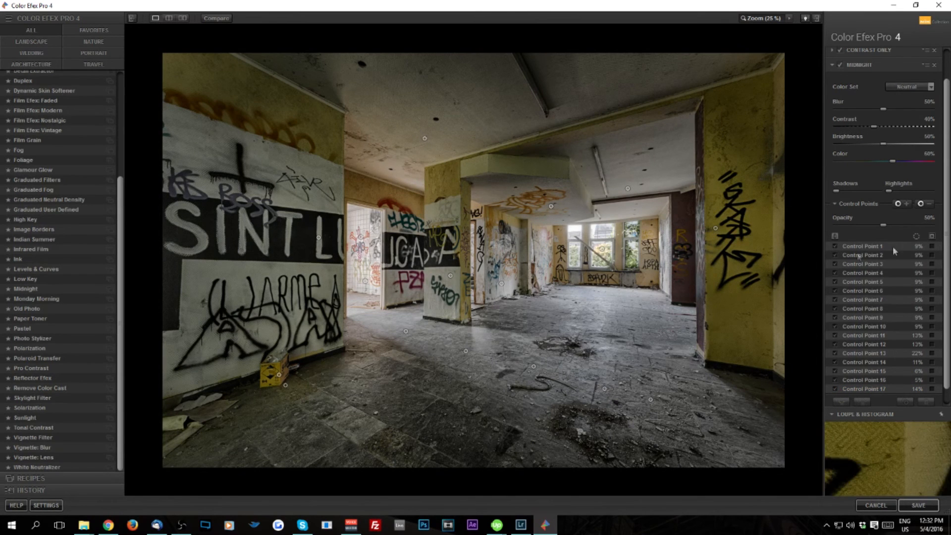
pyautogui.click(432, 213)
pyautogui.moveTo(450, 218); pyautogui.dragTo(438, 222)
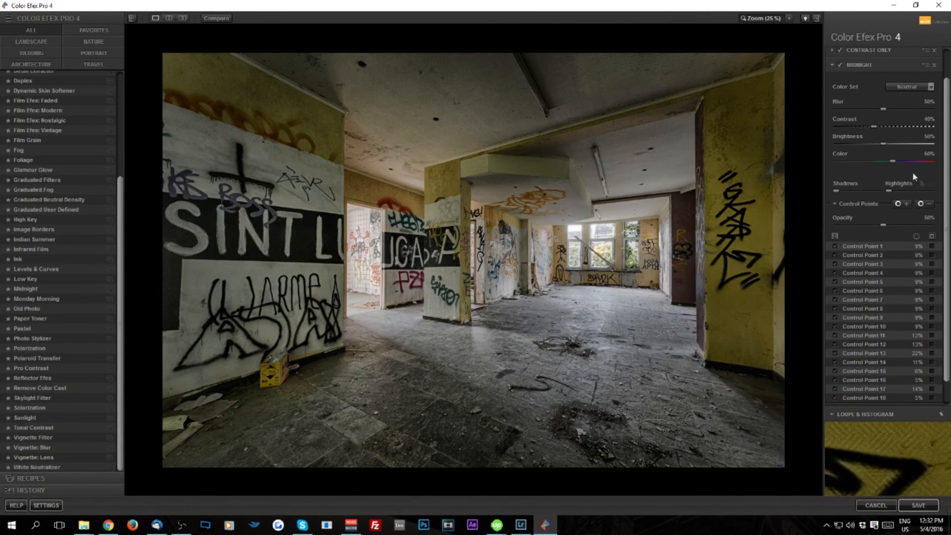
# - Compare the filtered photo with its unfiltered original
pyautogui.click(230, 16)
pyautogui.click(230, 17)
pyautogui.click(230, 17)
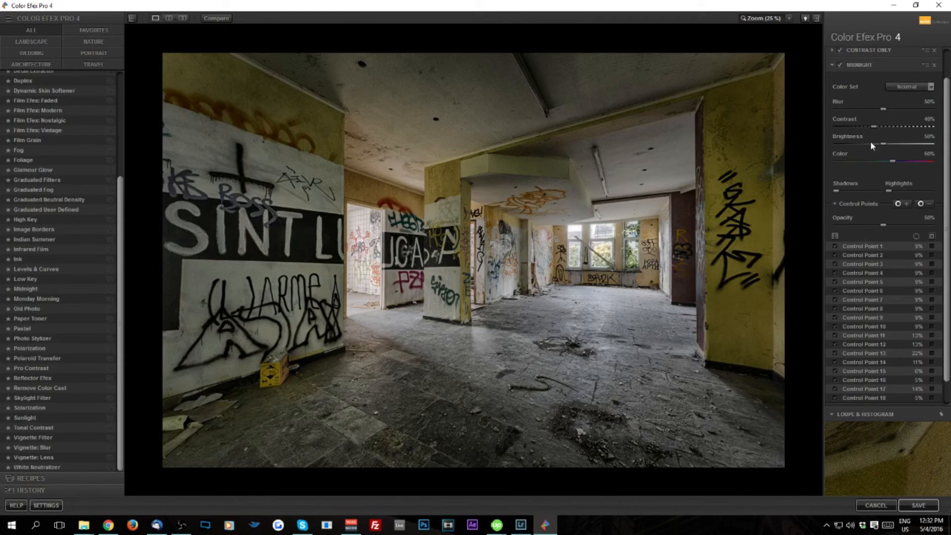
# - Add a Brilliance / Warmth filter as the fifth filter and set its saturation to -20%
pyautogui.scroll(-1, 865, 402)
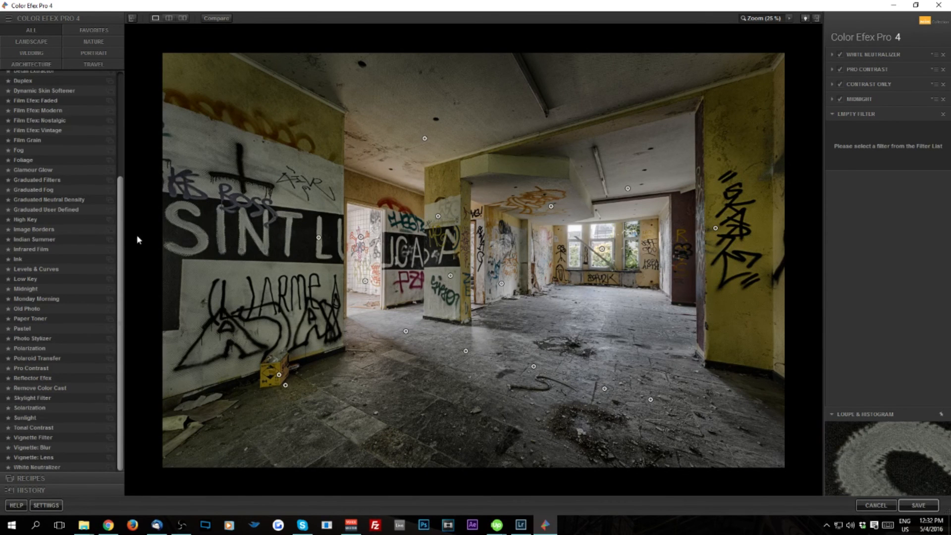
pyautogui.moveTo(120, 238); pyautogui.dragTo(165, 115)
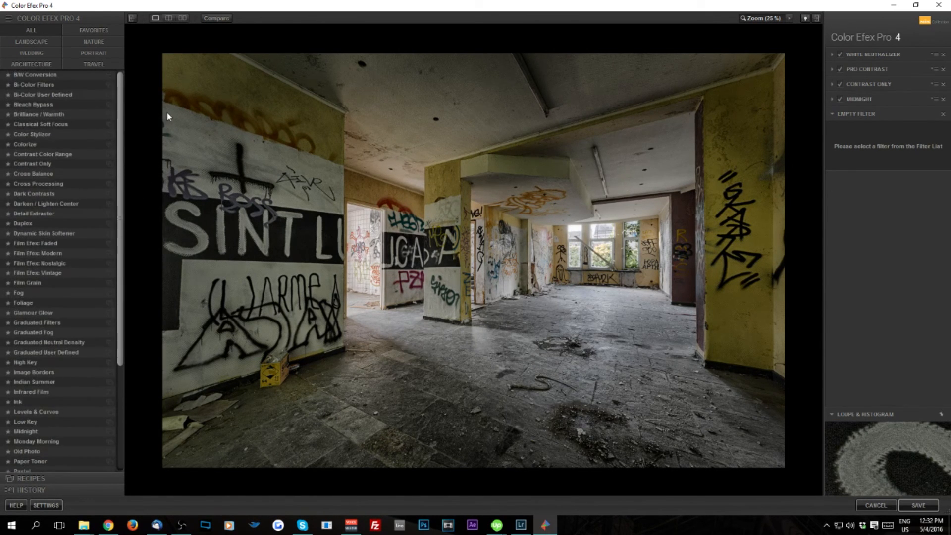
pyautogui.click(58, 119)
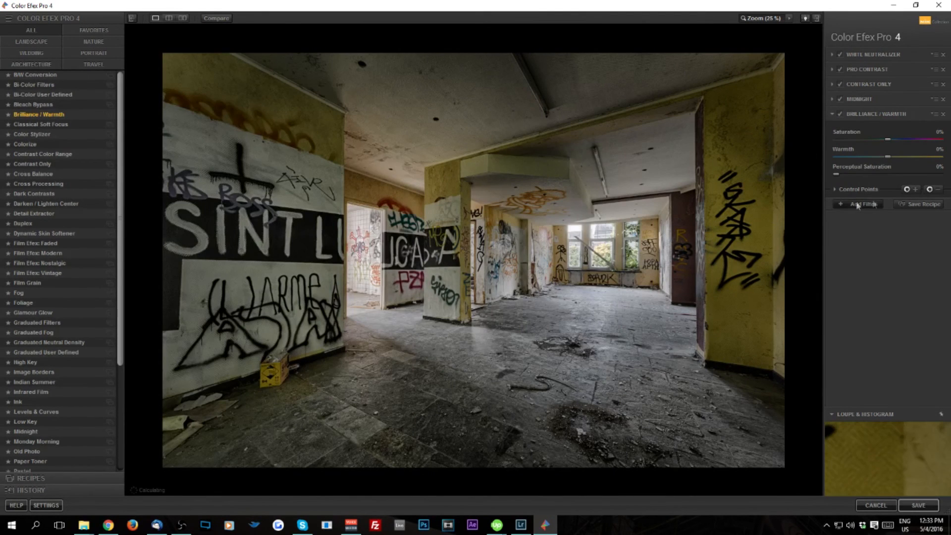
pyautogui.click(840, 115)
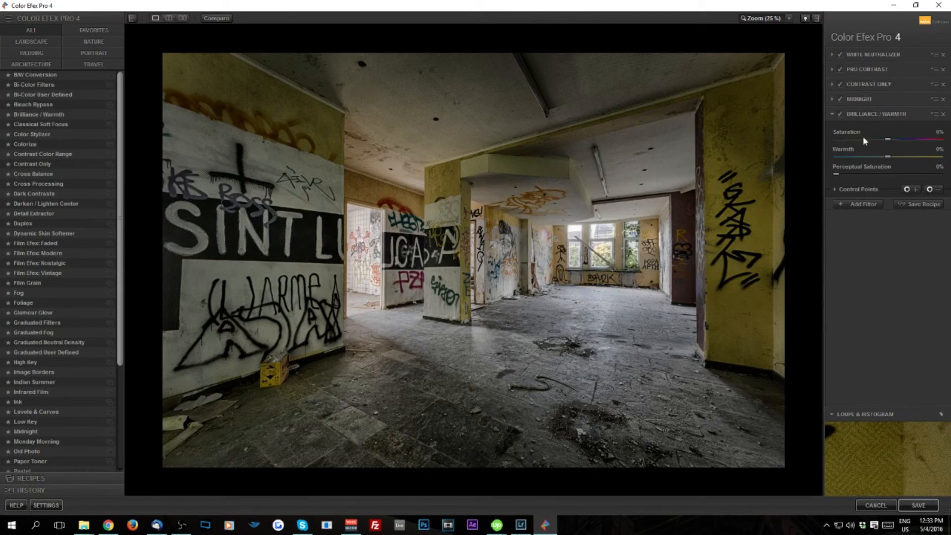
pyautogui.click(938, 132)
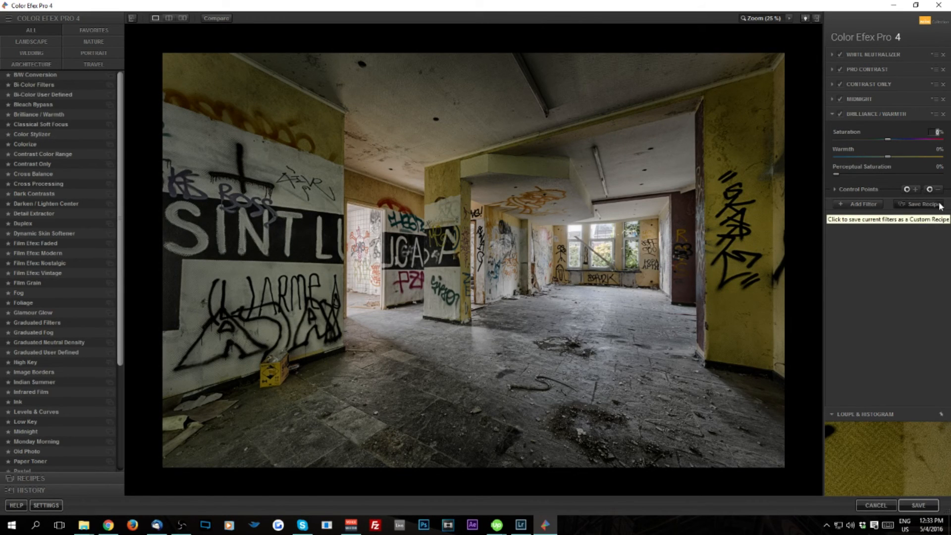
pyautogui.press('Return')
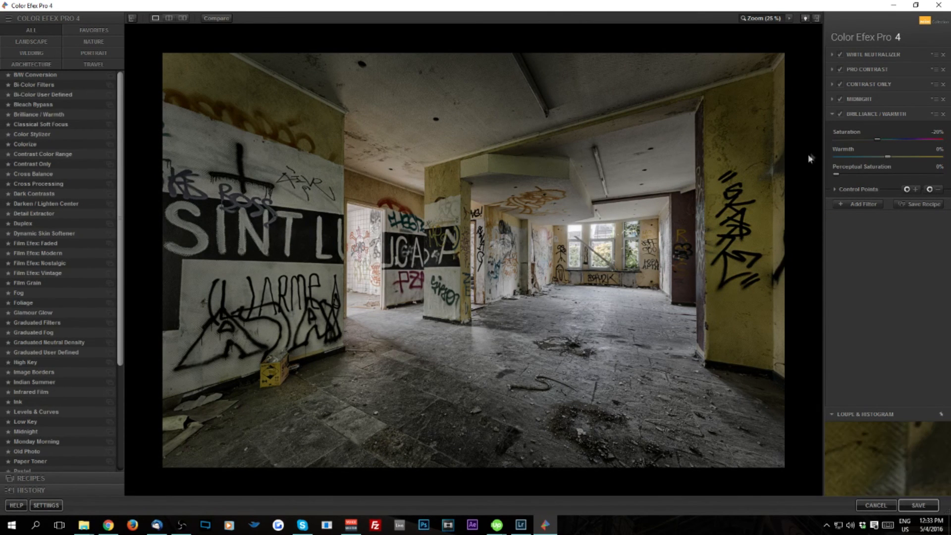
# - Raise the Brilliance / Warmth filter's perceptual saturation and fine-tune its saturation
pyautogui.moveTo(836, 174); pyautogui.dragTo(874, 177)
pyautogui.moveTo(838, 182); pyautogui.dragTo(866, 186)
pyautogui.moveTo(883, 186); pyautogui.dragTo(868, 189)
pyautogui.moveTo(877, 144); pyautogui.dragTo(878, 143)
# - Add a Bi-Color Filters filter as the sixth filter and reduce its overall opacity to 17%
pyautogui.click(864, 205)
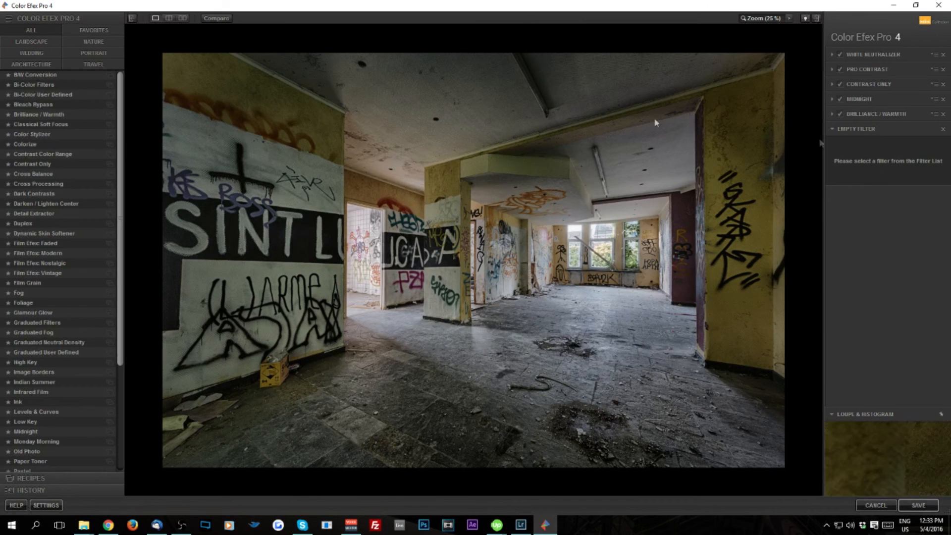
pyautogui.click(55, 85)
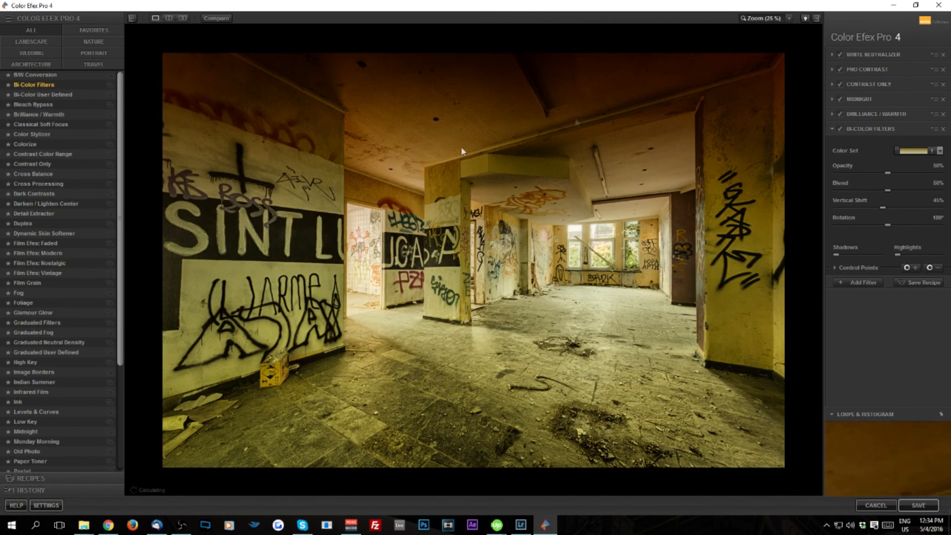
pyautogui.click(860, 269)
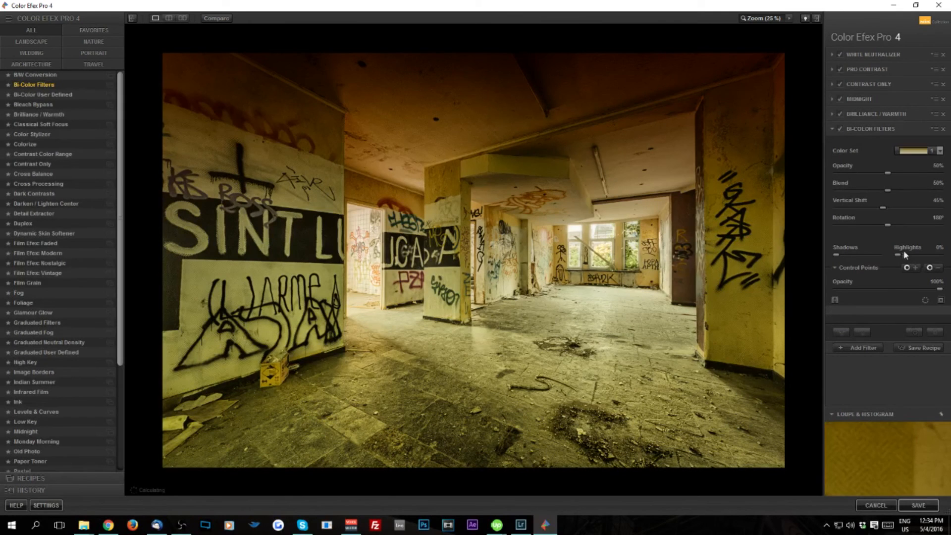
pyautogui.moveTo(940, 289); pyautogui.dragTo(853, 289)
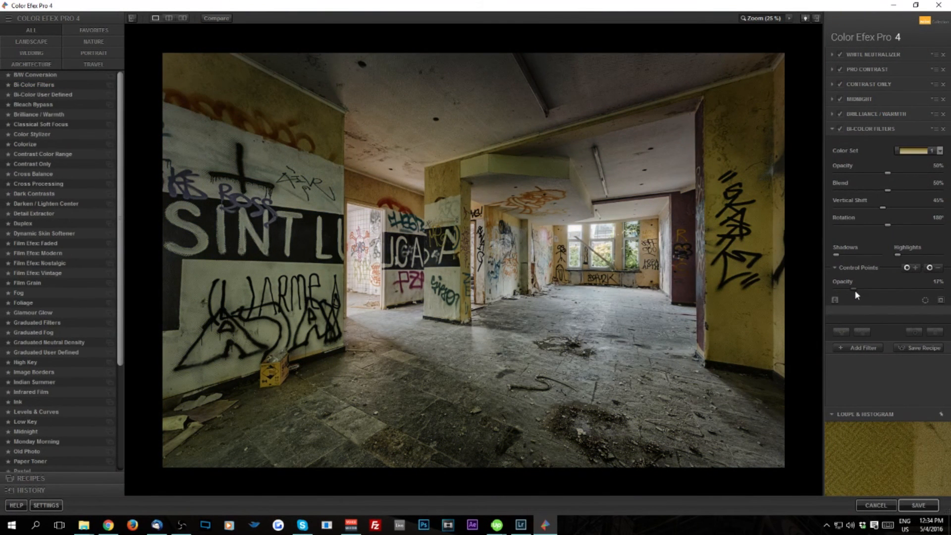
# - Set the Bi-Color filter's rotation to 0° and its color set to Cool/Warm 2
pyautogui.click(940, 150)
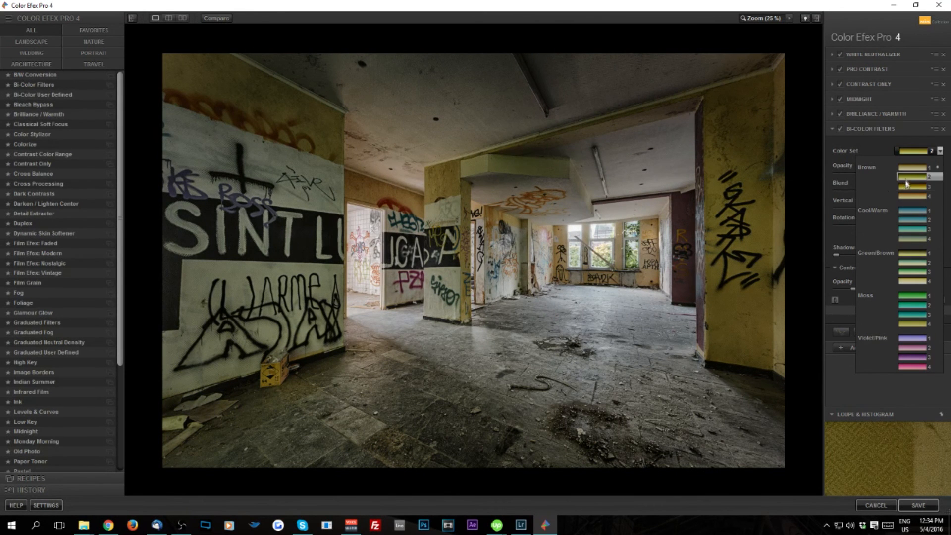
pyautogui.click(918, 211)
pyautogui.moveTo(890, 226); pyautogui.dragTo(837, 226)
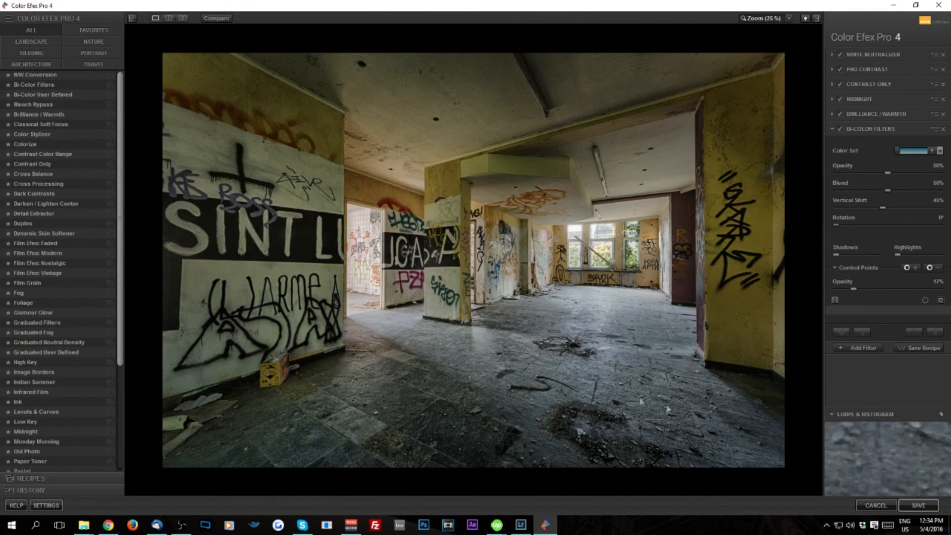
pyautogui.click(940, 151)
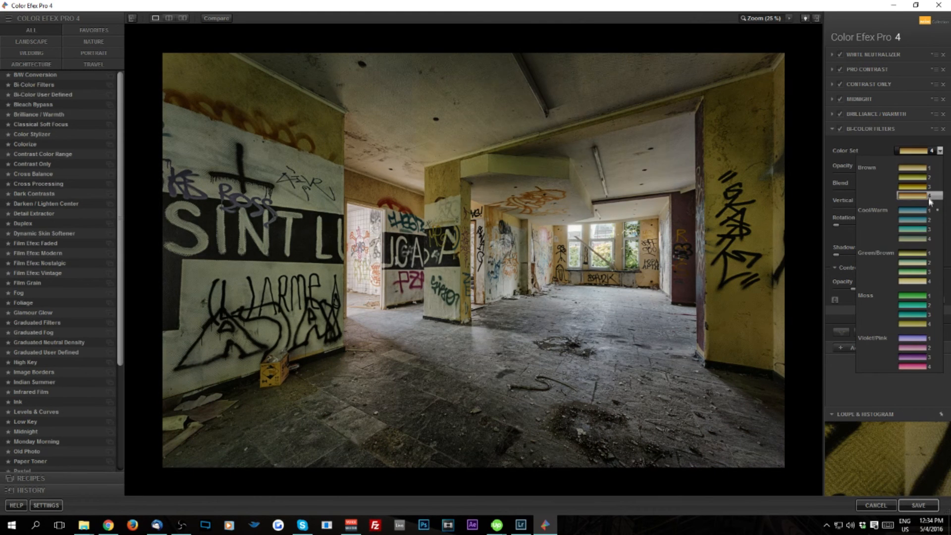
pyautogui.click(914, 220)
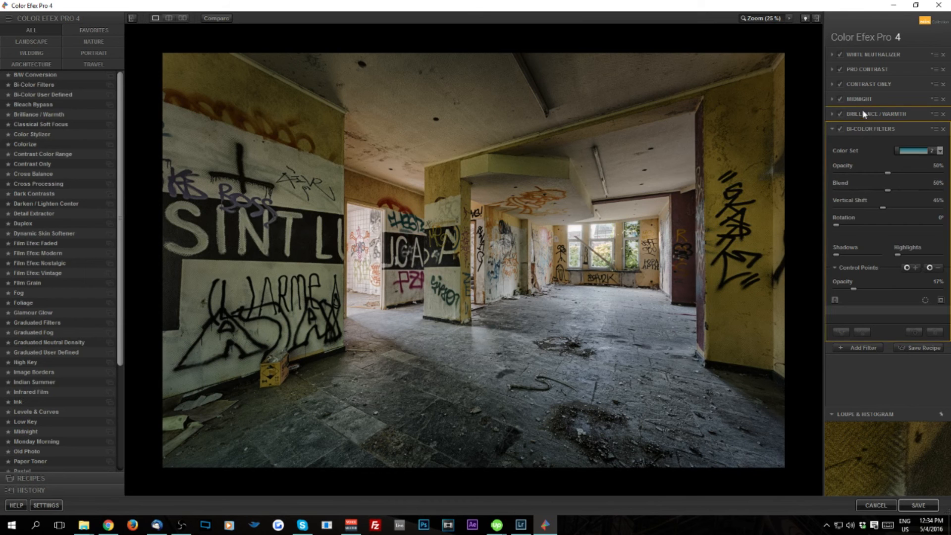
# - Move the Bi-Color filter up the stack to directly after White Neutralizer and expand its control point settings
pyautogui.moveTo(862, 111); pyautogui.dragTo(863, 111)
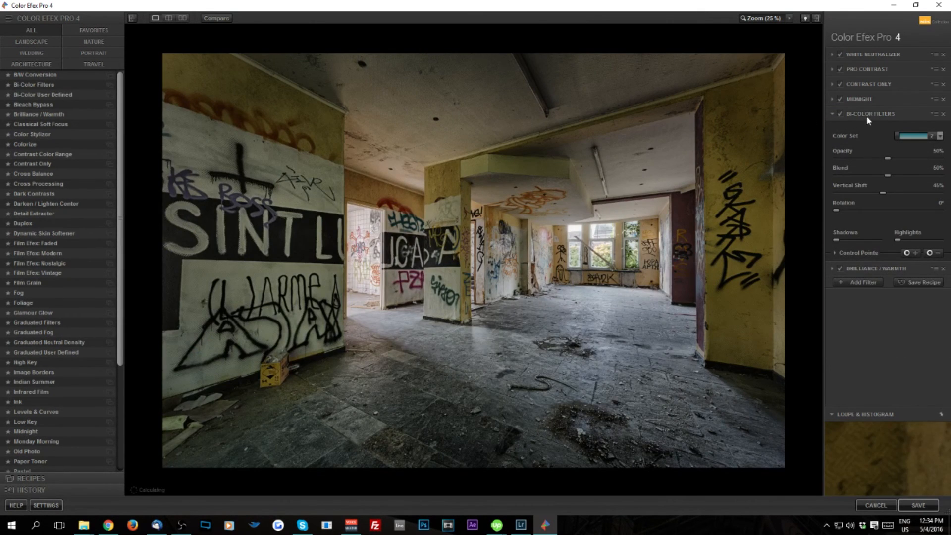
pyautogui.moveTo(857, 64); pyautogui.dragTo(856, 74)
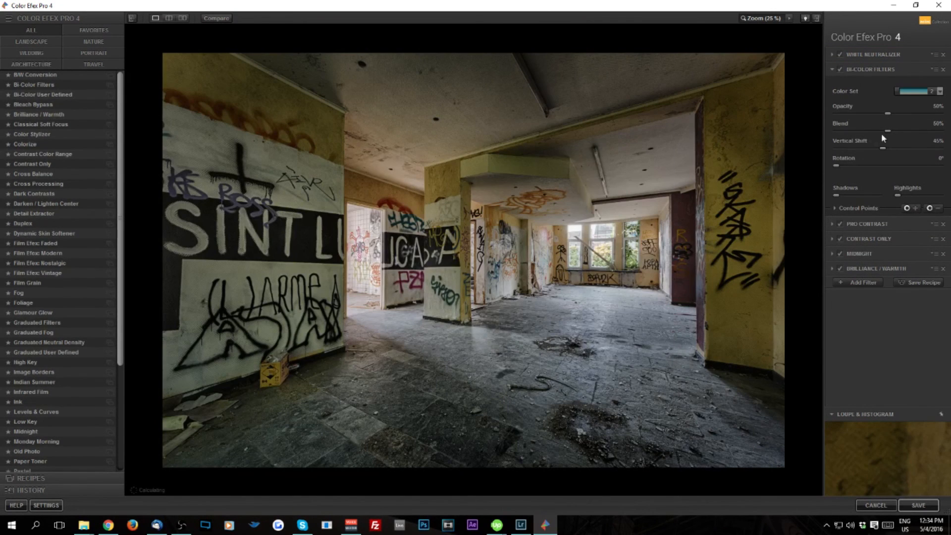
pyautogui.click(846, 208)
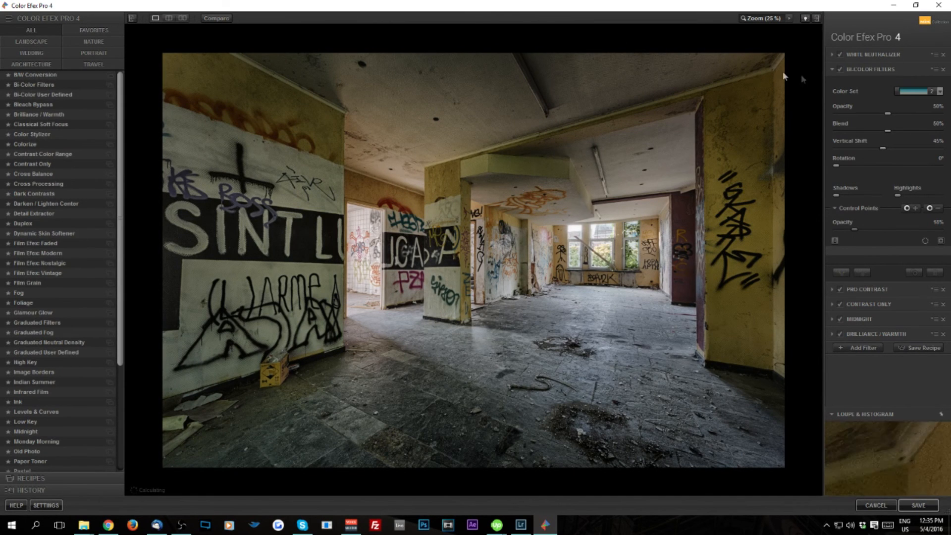
# - Compare the photo with and without the Bi-Color filter
pyautogui.click(841, 69)
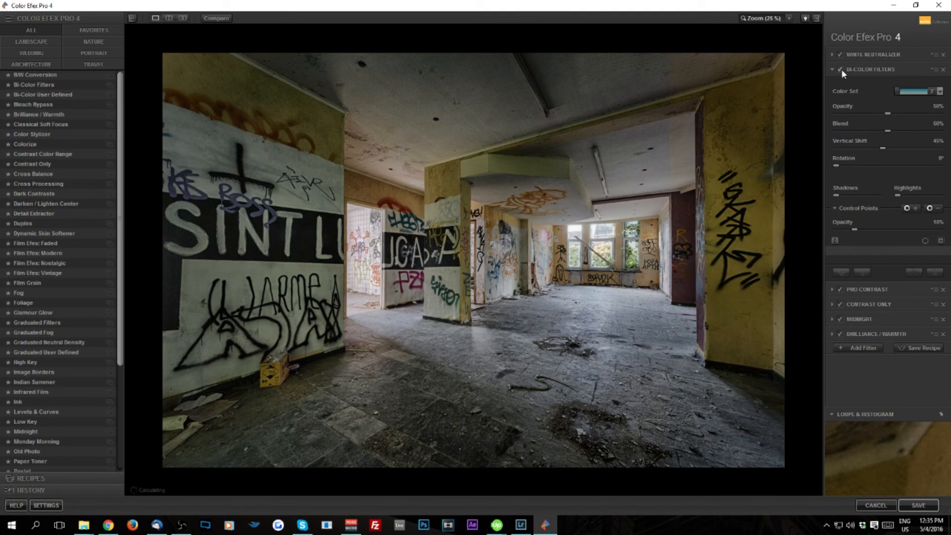
pyautogui.click(842, 70)
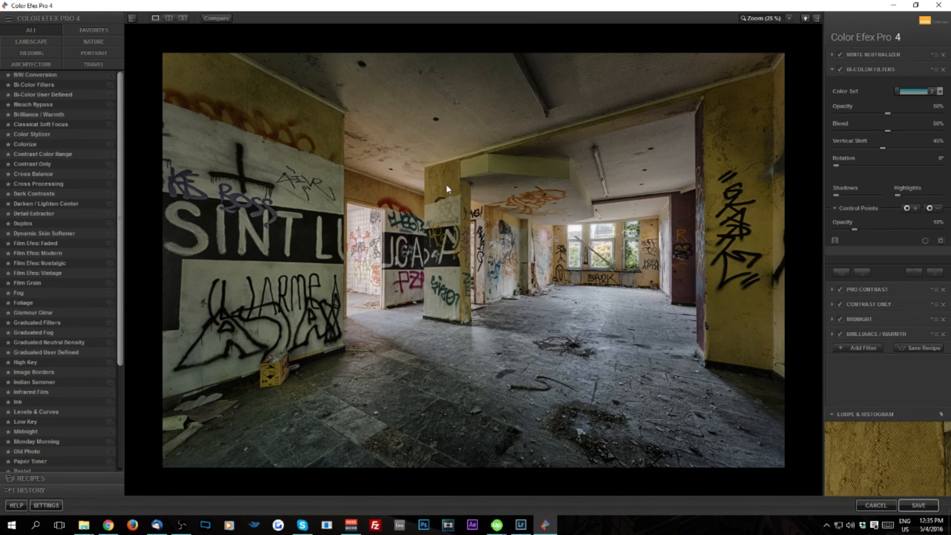
pyautogui.click(841, 69)
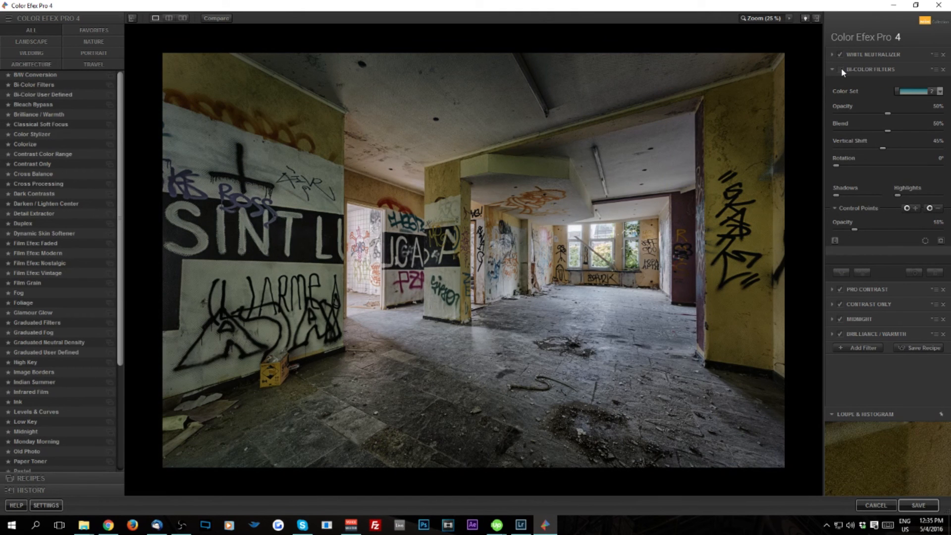
pyautogui.click(842, 69)
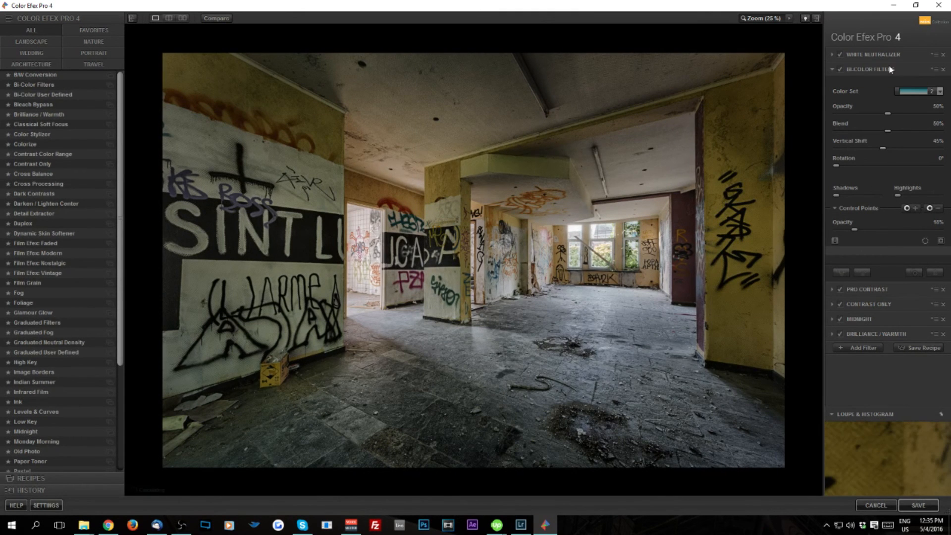
# - Add a Cross Processing filter as the seventh filter, using method L08 and an overall opacity of 60%
pyautogui.click(872, 348)
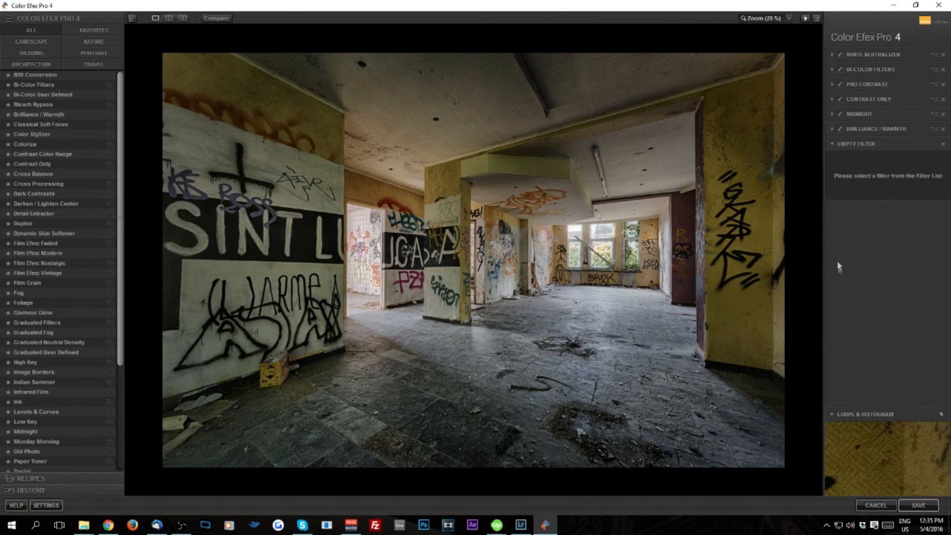
pyautogui.click(45, 184)
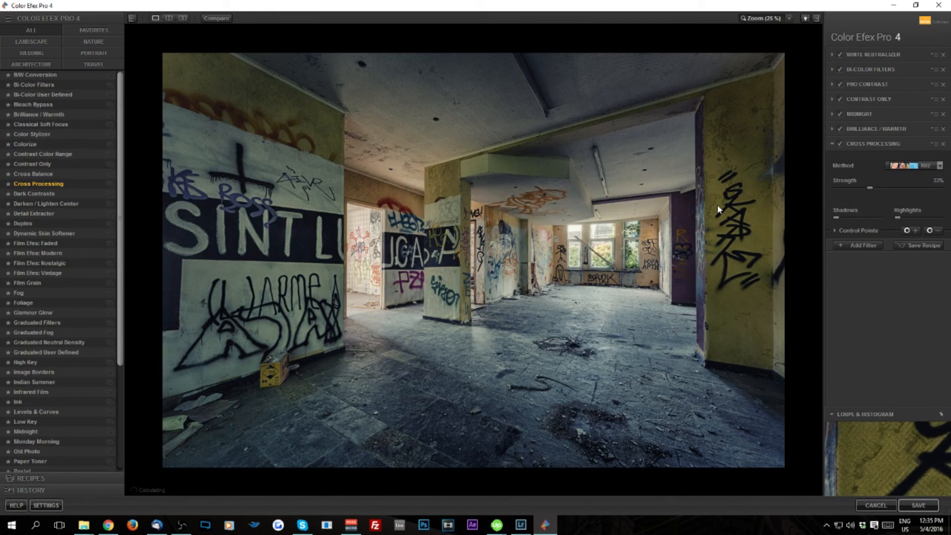
pyautogui.click(940, 166)
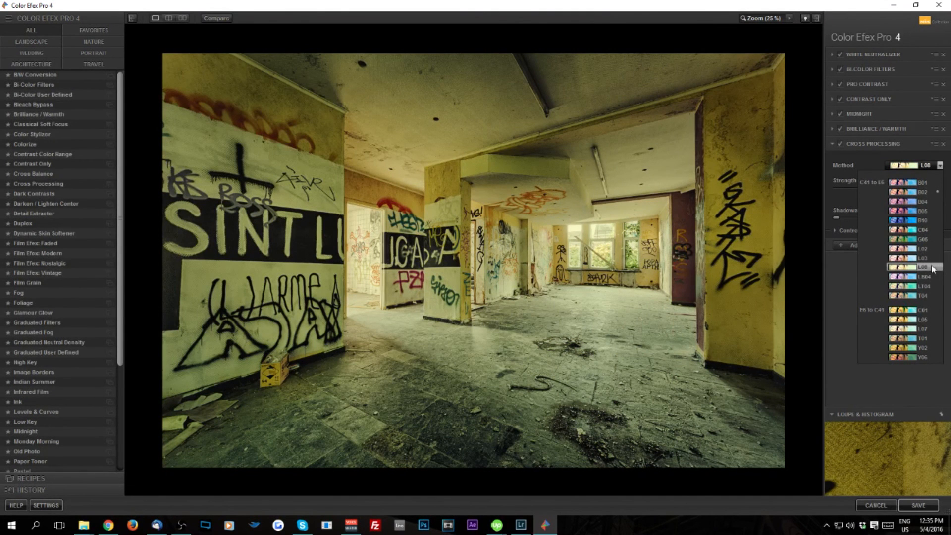
pyautogui.click(934, 268)
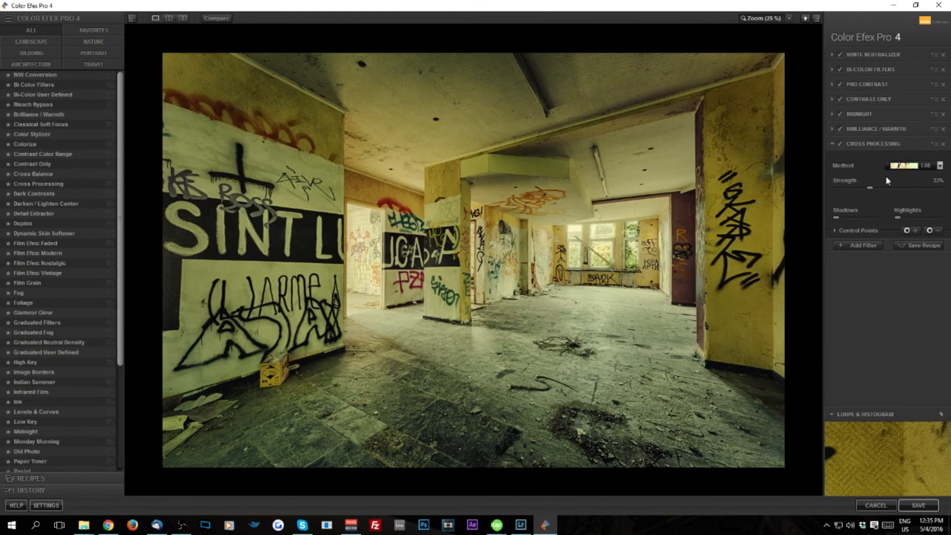
pyautogui.click(866, 231)
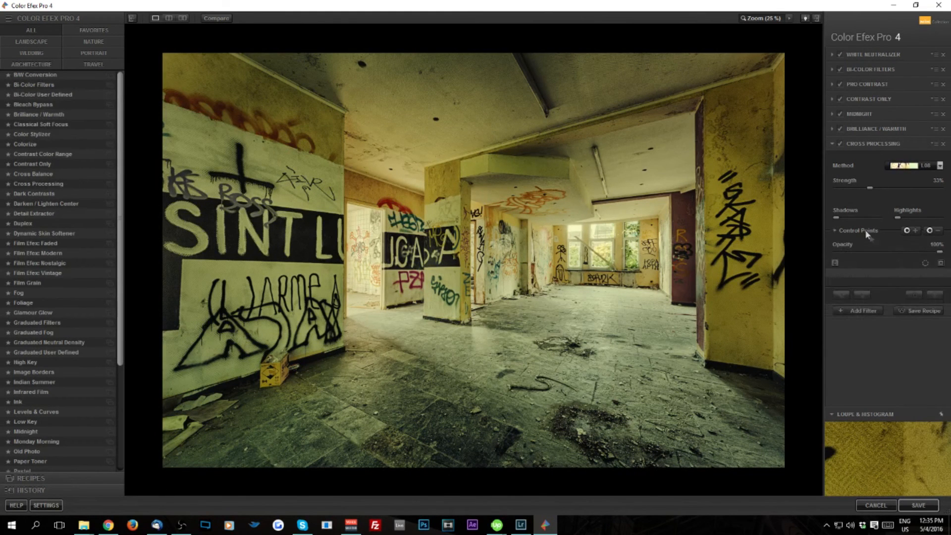
pyautogui.moveTo(929, 254); pyautogui.dragTo(904, 257)
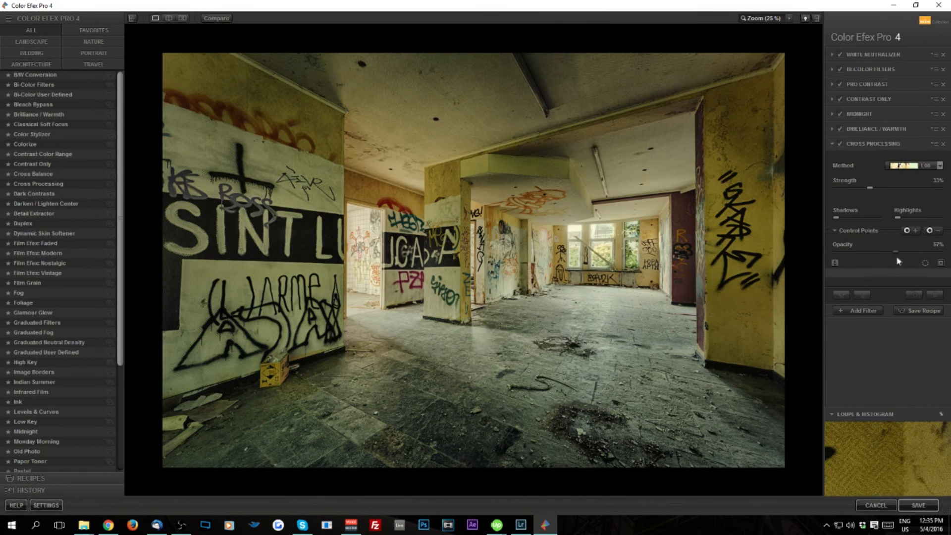
# - Compare the photo with and without the L08 Cross Processing effect
pyautogui.click(840, 144)
pyautogui.click(841, 144)
pyautogui.click(840, 144)
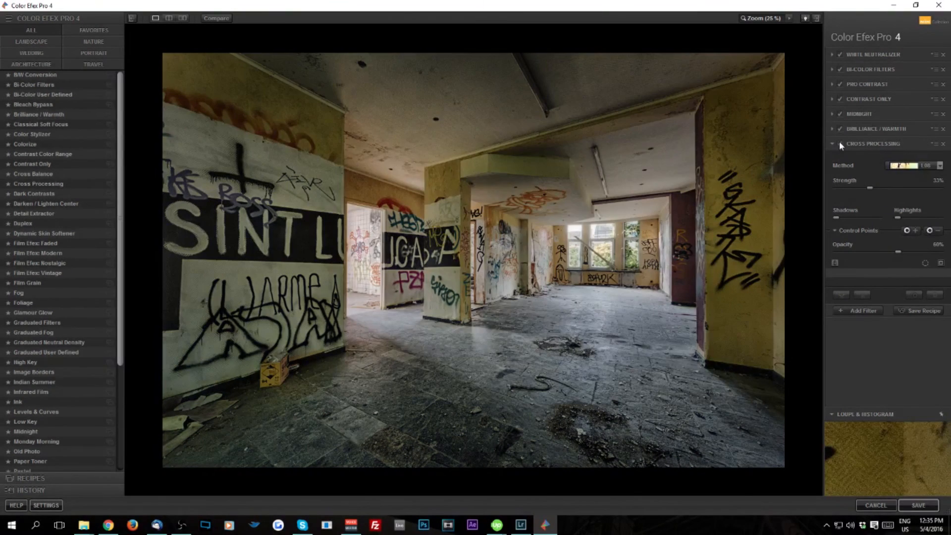
pyautogui.click(840, 144)
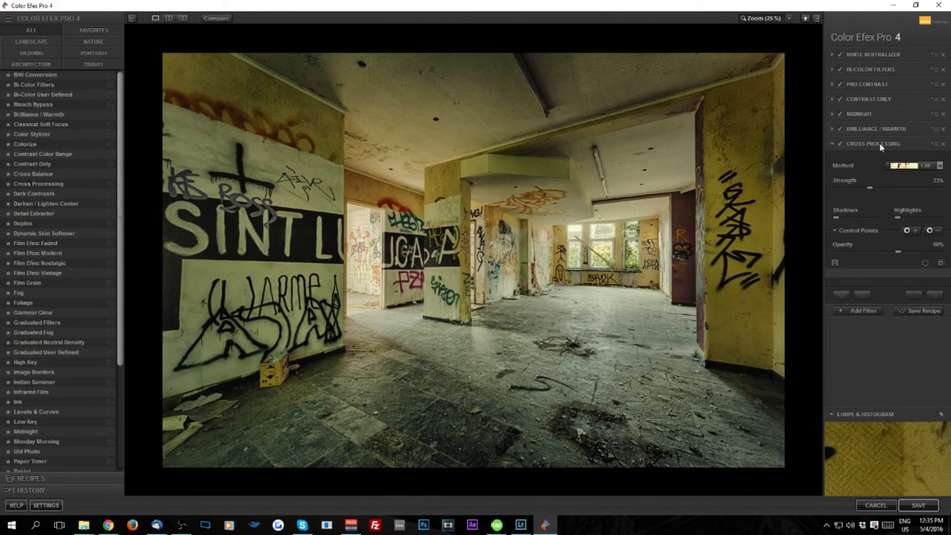
# - Change the Cross Processing method to Y06 and compare the photo with and without the filter
pyautogui.click(931, 168)
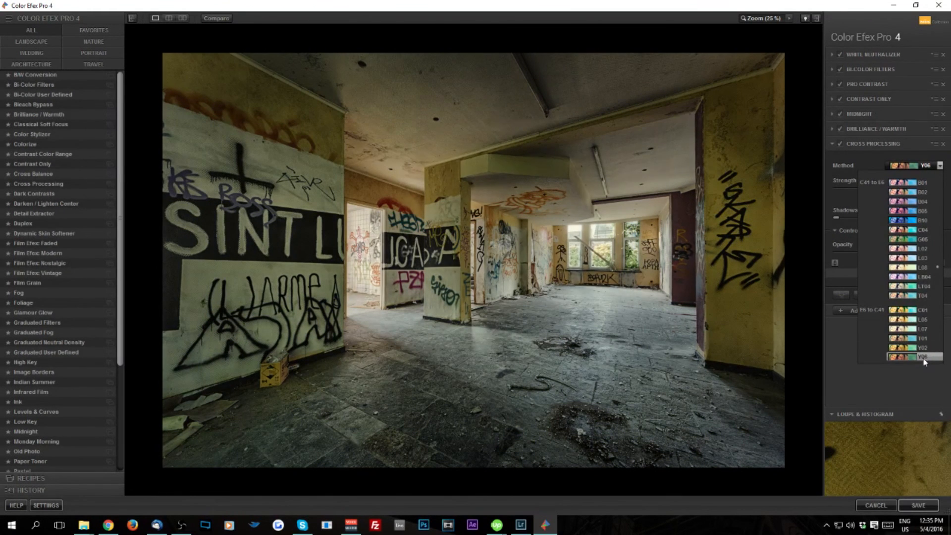
pyautogui.click(924, 358)
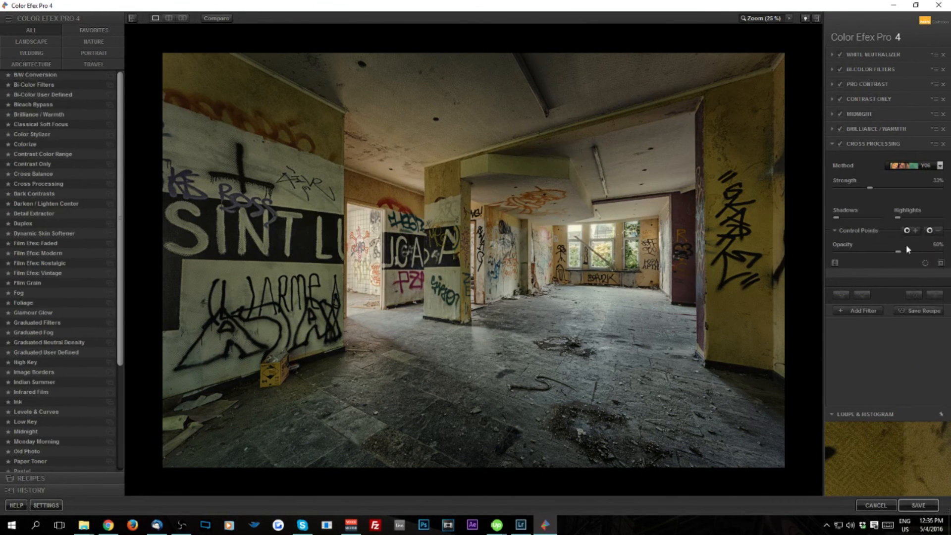
pyautogui.moveTo(940, 263); pyautogui.dragTo(893, 262)
pyautogui.click(840, 144)
pyautogui.click(840, 144)
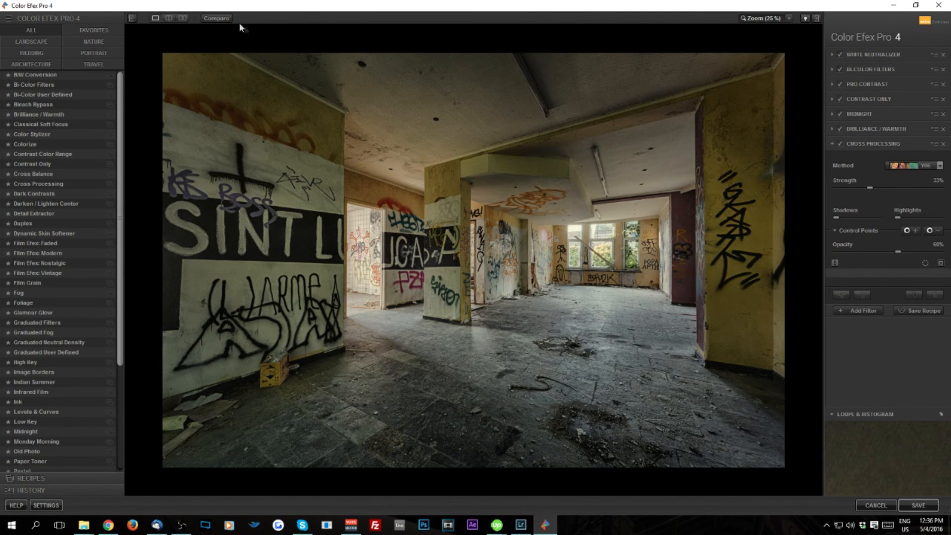
# - Compare the photo with its unfiltered original several times to judge the combined effect of the seven filters
pyautogui.click(218, 18)
pyautogui.click(219, 20)
pyautogui.click(220, 21)
pyautogui.click(221, 23)
pyautogui.click(221, 21)
pyautogui.click(221, 21)
pyautogui.click(221, 21)
pyautogui.click(221, 21)
pyautogui.click(221, 20)
pyautogui.click(221, 21)
# - Add a Vignette: Lens filter as the eighth filter and reduce its overall opacity to 40%
pyautogui.click(857, 311)
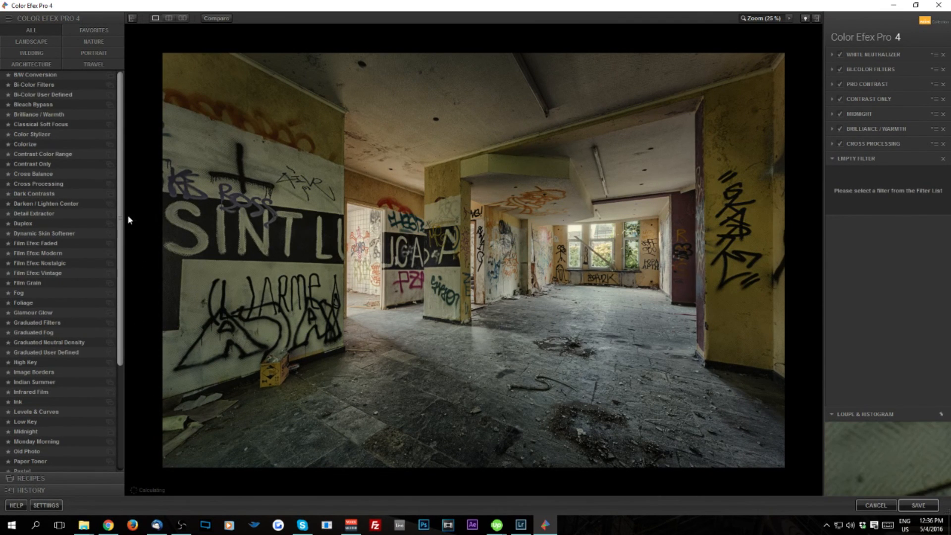
pyautogui.moveTo(117, 219); pyautogui.dragTo(99, 312)
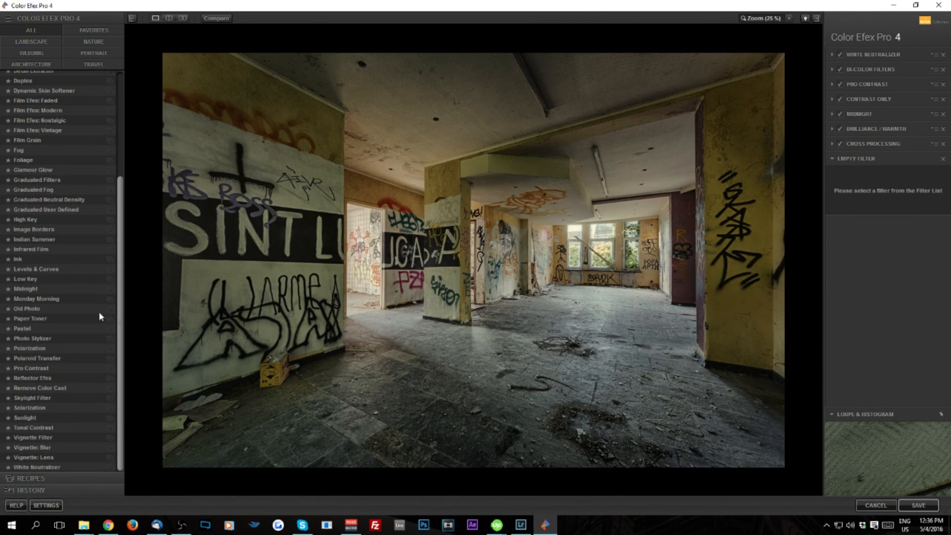
pyautogui.click(28, 459)
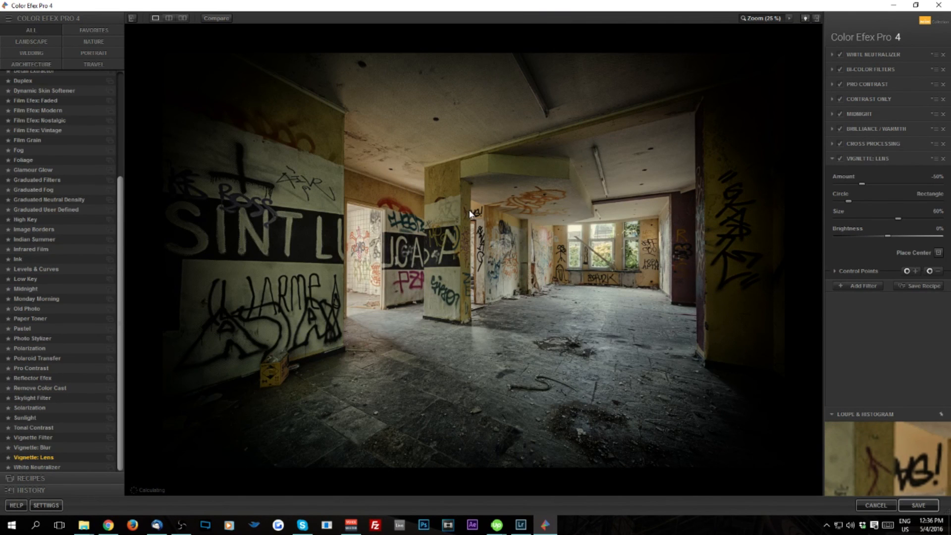
pyautogui.scroll(-1, 469, 211)
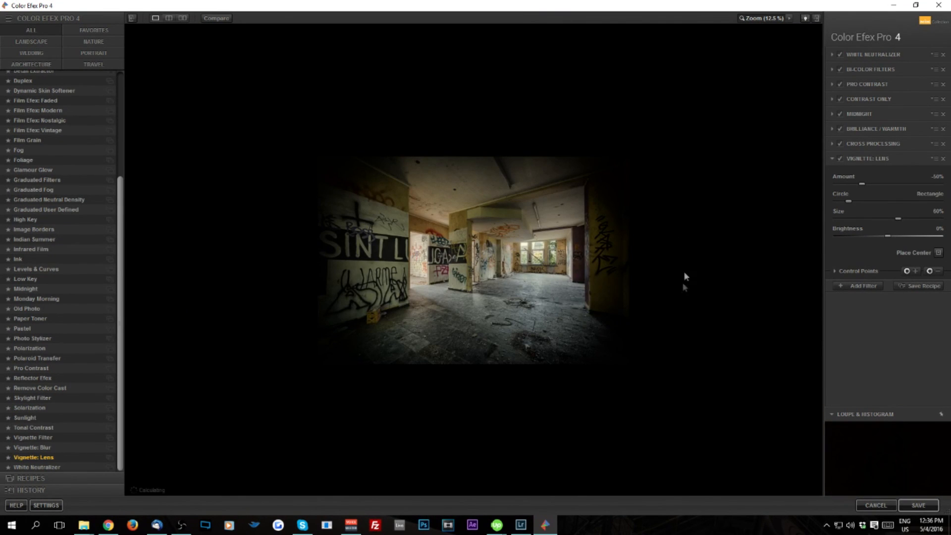
pyautogui.click(863, 271)
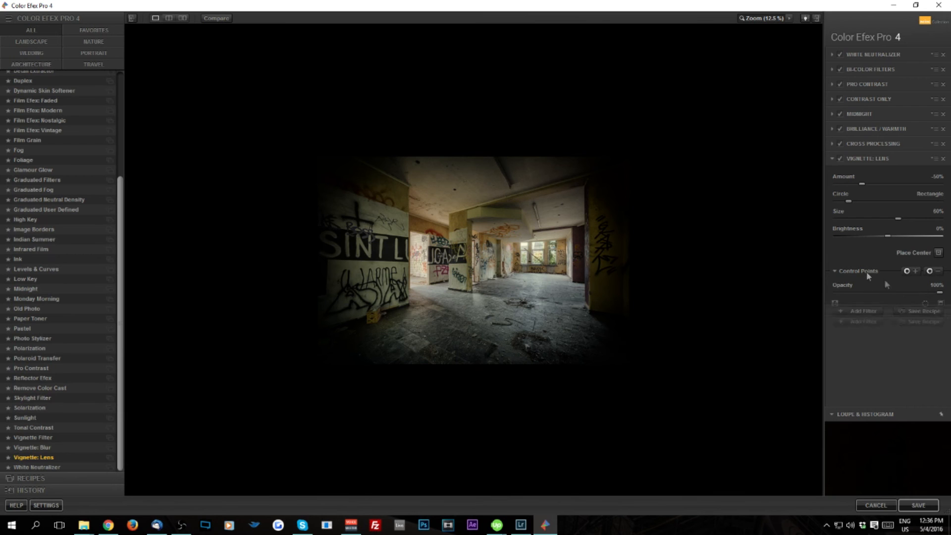
pyautogui.moveTo(941, 294); pyautogui.dragTo(875, 297)
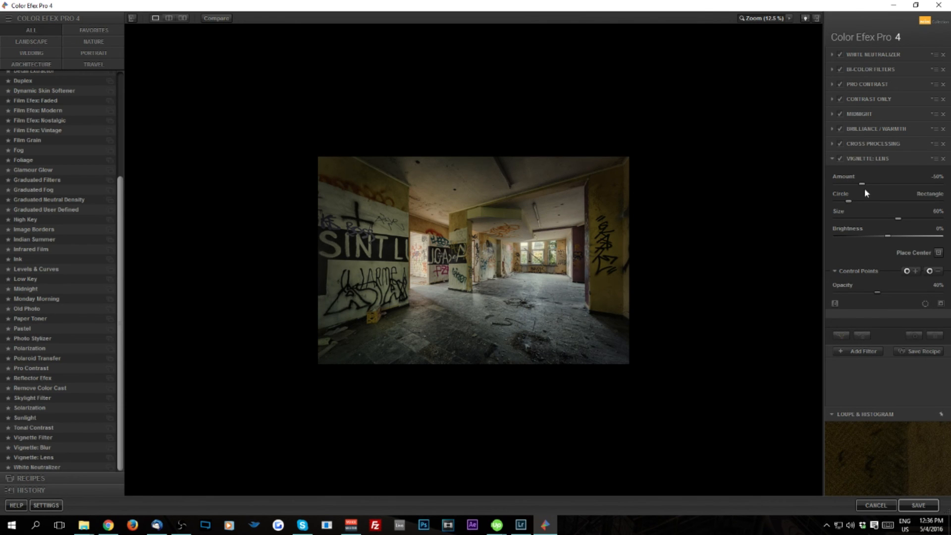
# - Make the lens vignette's shape fully circular and fine-tune its size
pyautogui.moveTo(851, 200); pyautogui.dragTo(765, 210)
pyautogui.moveTo(899, 218); pyautogui.dragTo(914, 221)
pyautogui.moveTo(895, 223); pyautogui.dragTo(888, 221)
# - Add a Darken / Lighten Center filter, place it directly after Midnight in the stack, and raise its center luminosity to 69%
pyautogui.click(855, 351)
pyautogui.moveTo(127, 216); pyautogui.dragTo(126, 168)
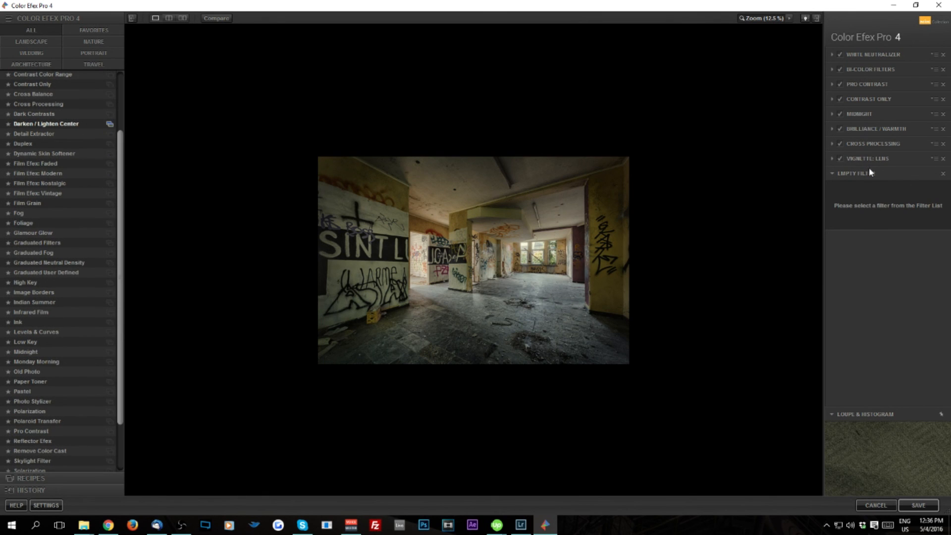
pyautogui.moveTo(871, 168); pyautogui.dragTo(776, 258)
pyautogui.moveTo(775, 214); pyautogui.dragTo(776, 214)
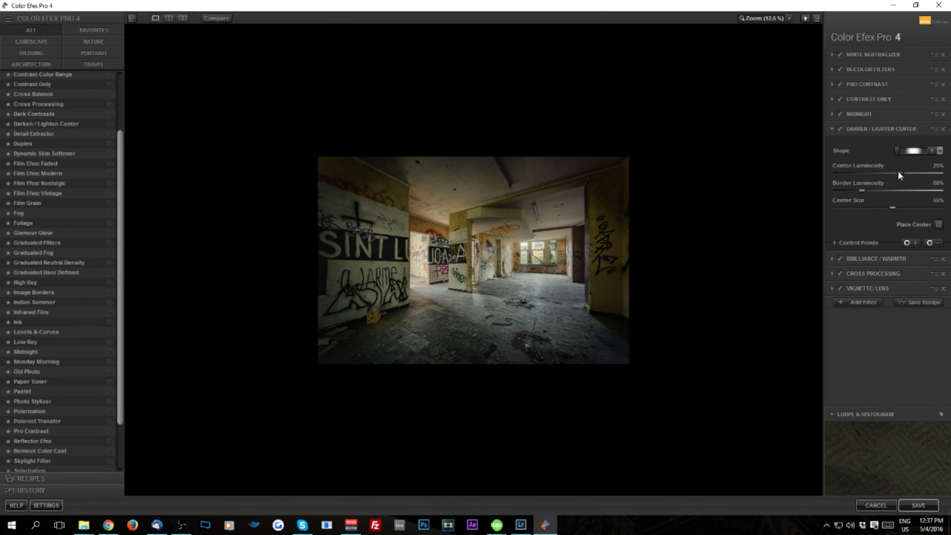
pyautogui.moveTo(902, 175); pyautogui.dragTo(923, 178)
pyautogui.hotkey('ctrl', '+')
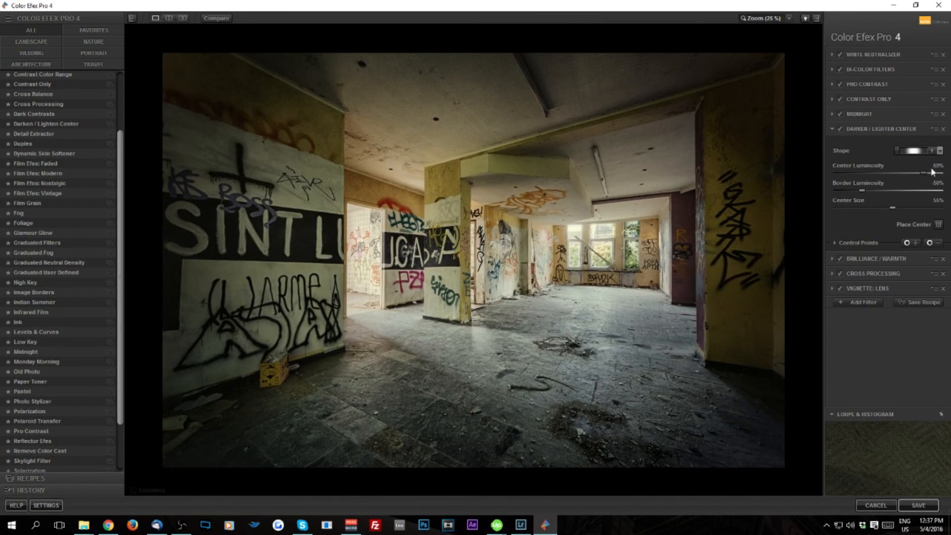
# - Set the Darken / Lighten Center filter's center luminosity to 27% and its border luminosity to -30%
pyautogui.moveTo(925, 174)
pyautogui.mouseDown()
pyautogui.moveTo(944, 174)
pyautogui.moveTo(890, 179)
pyautogui.moveTo(910, 180)
pyautogui.mouseUp()
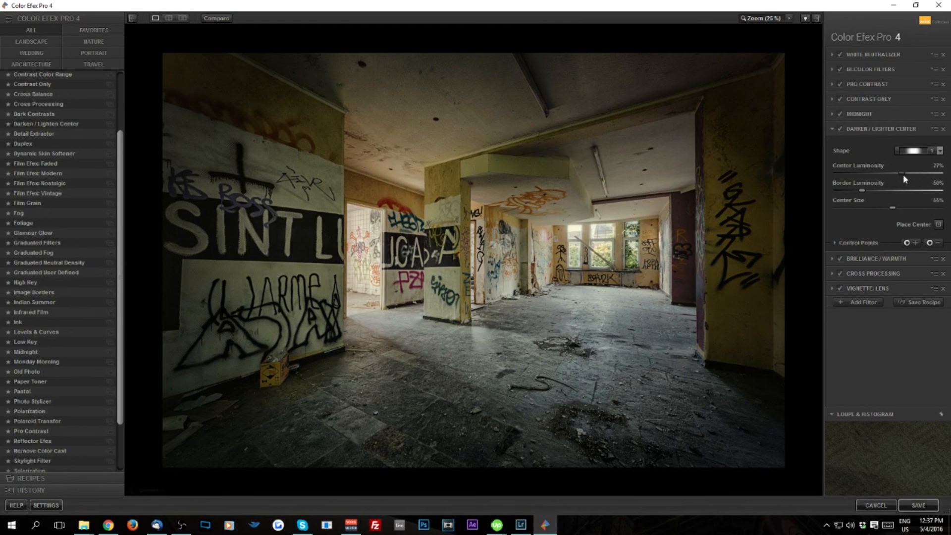
pyautogui.moveTo(862, 193); pyautogui.dragTo(848, 194)
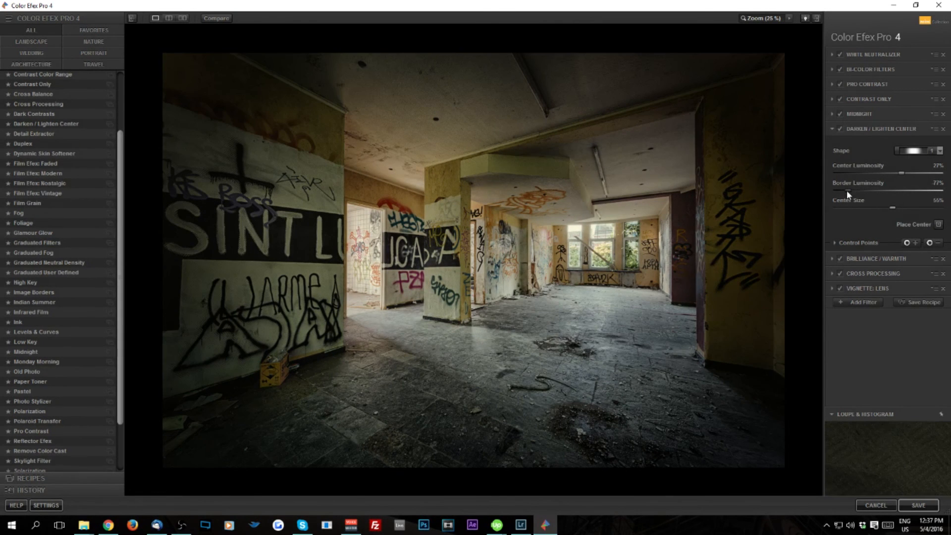
pyautogui.moveTo(839, 193); pyautogui.dragTo(871, 196)
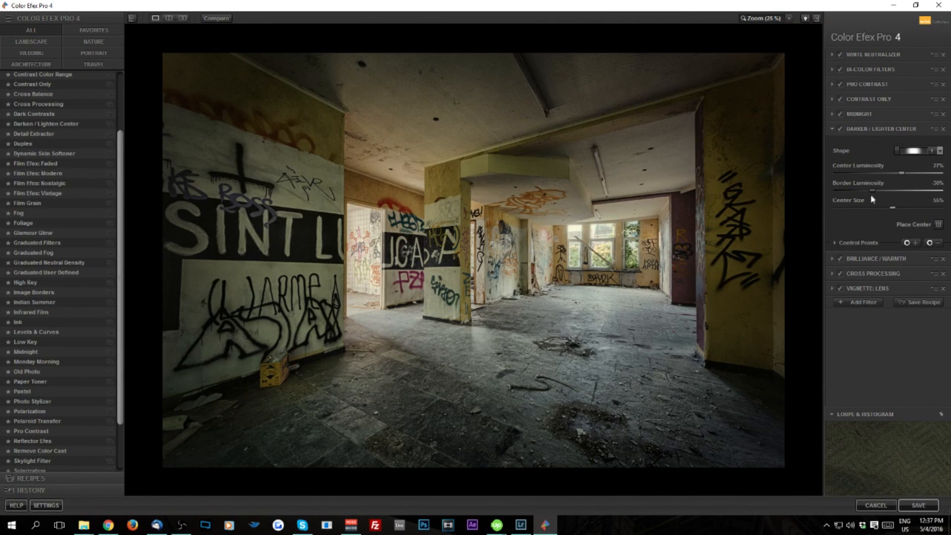
# - Toggle Darken / Lighten Center off and on to judge its effect, and adjust the filter's overall opacity
pyautogui.click(841, 127)
pyautogui.click(842, 127)
pyautogui.click(841, 126)
pyautogui.click(842, 128)
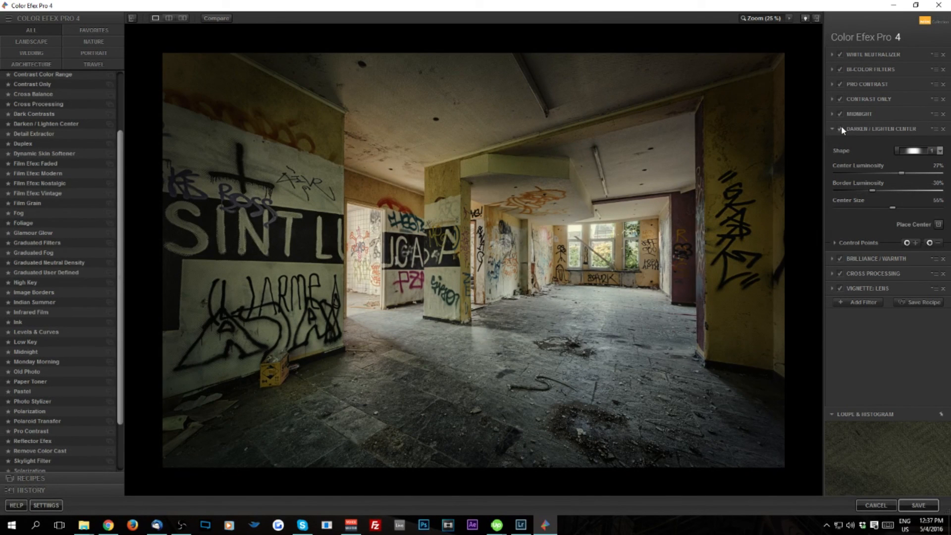
pyautogui.click(863, 242)
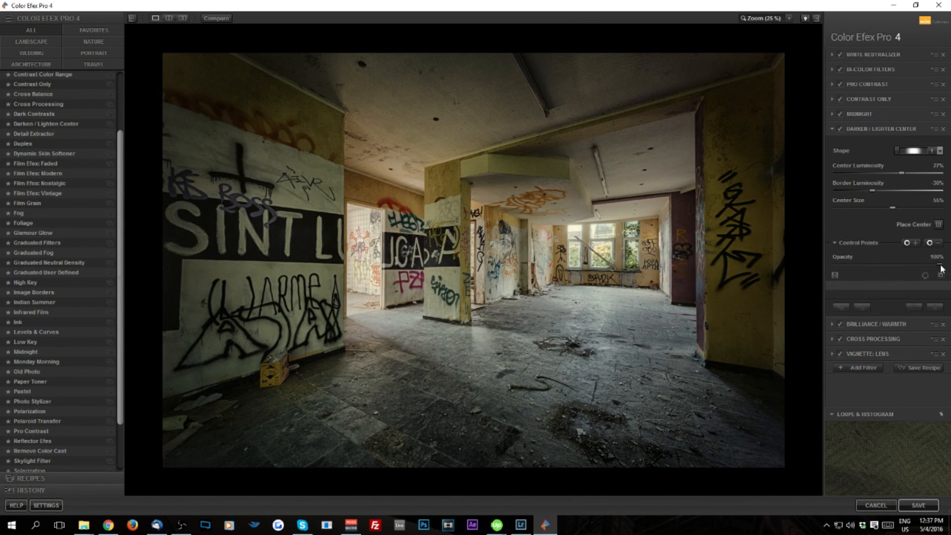
pyautogui.moveTo(815, 261); pyautogui.dragTo(898, 271)
# - Add a Levels & Curves filter, slightly lower the highlight end of its RGB curve, and check the filter's effect
pyautogui.click(863, 369)
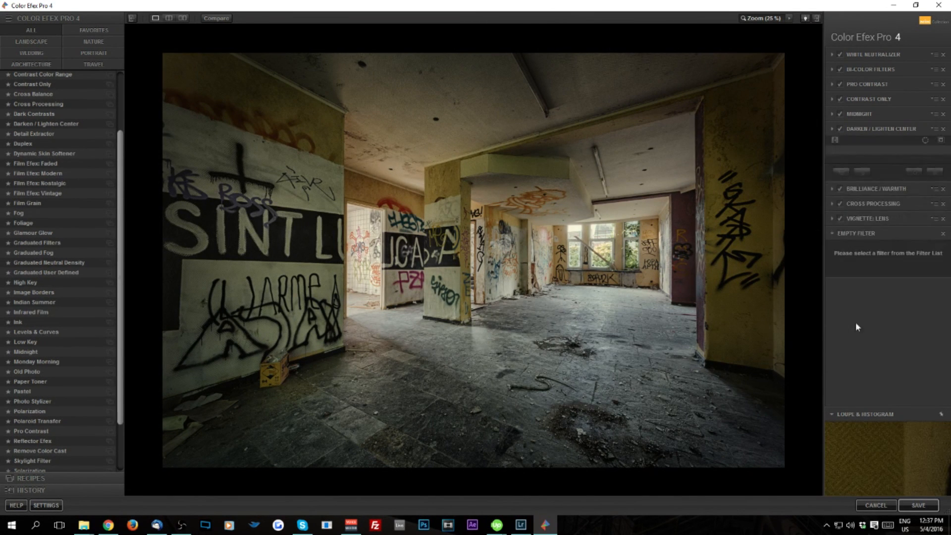
pyautogui.click(37, 332)
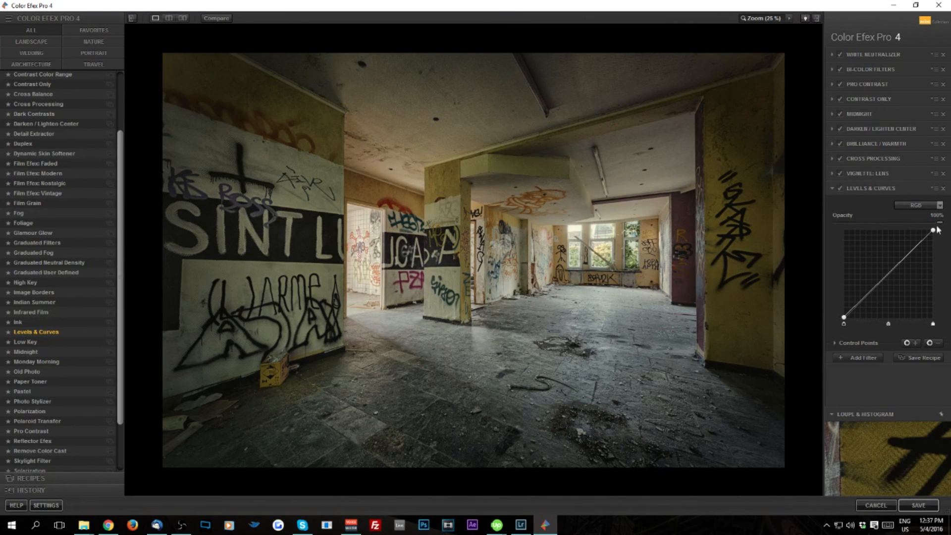
pyautogui.moveTo(938, 229); pyautogui.dragTo(939, 235)
pyautogui.click(840, 188)
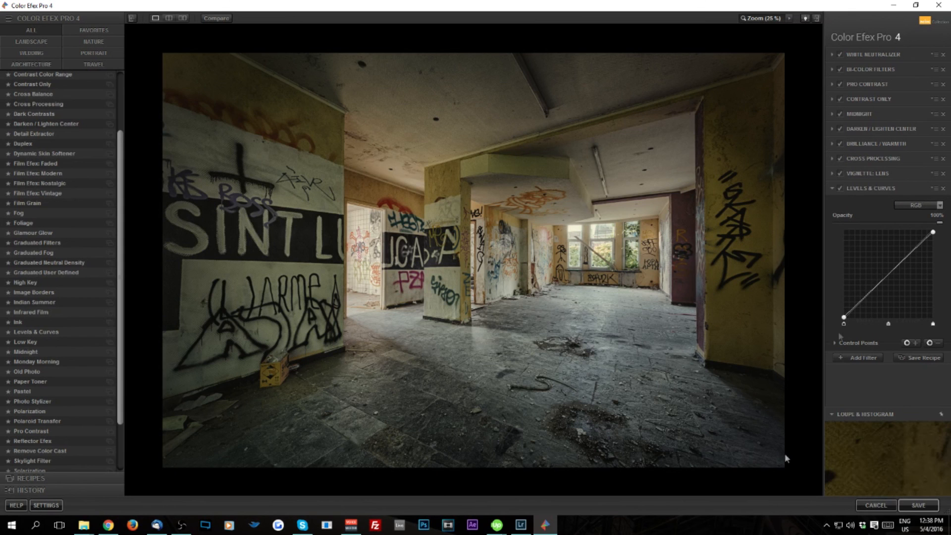
# - Add a Low Key filter, place it directly after Contrast Only in the stack, and reduce its overall opacity to 41%
pyautogui.click(872, 359)
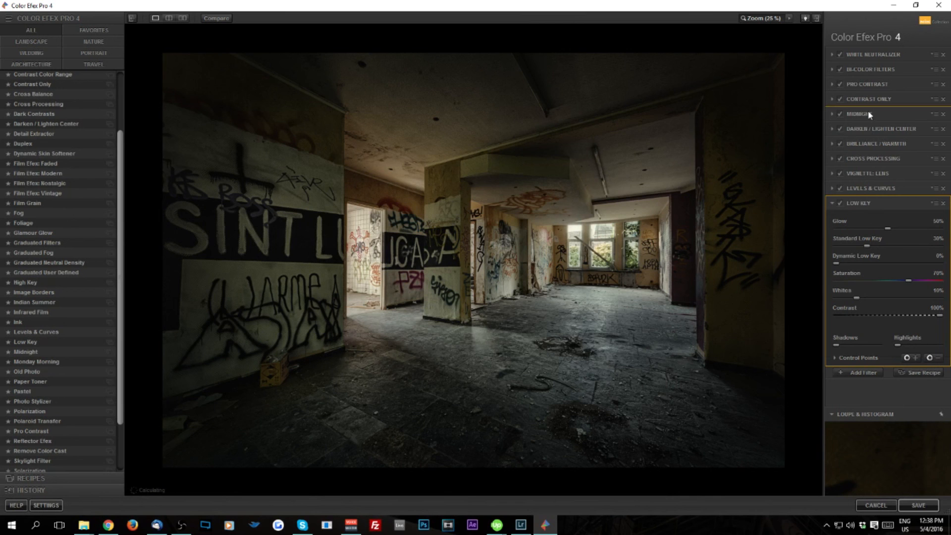
pyautogui.moveTo(844, 141); pyautogui.dragTo(845, 143)
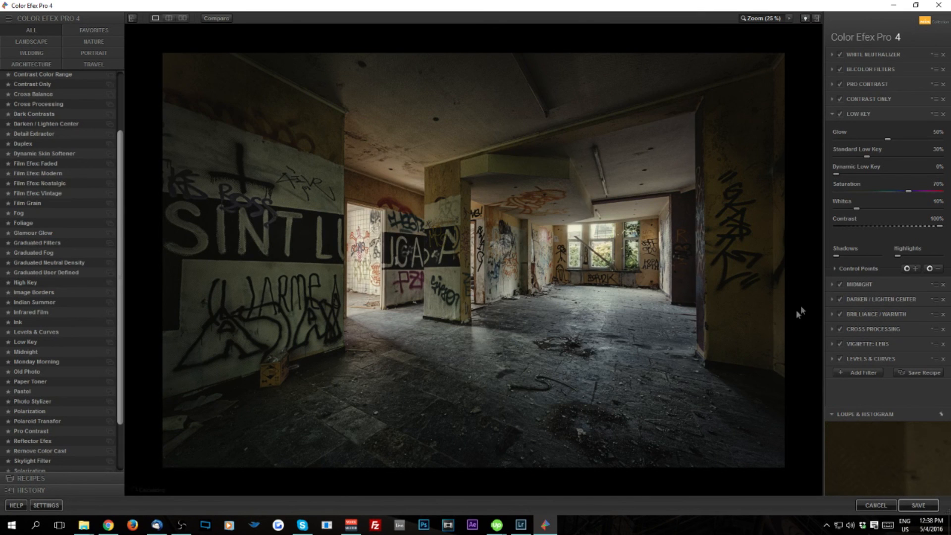
pyautogui.click(863, 269)
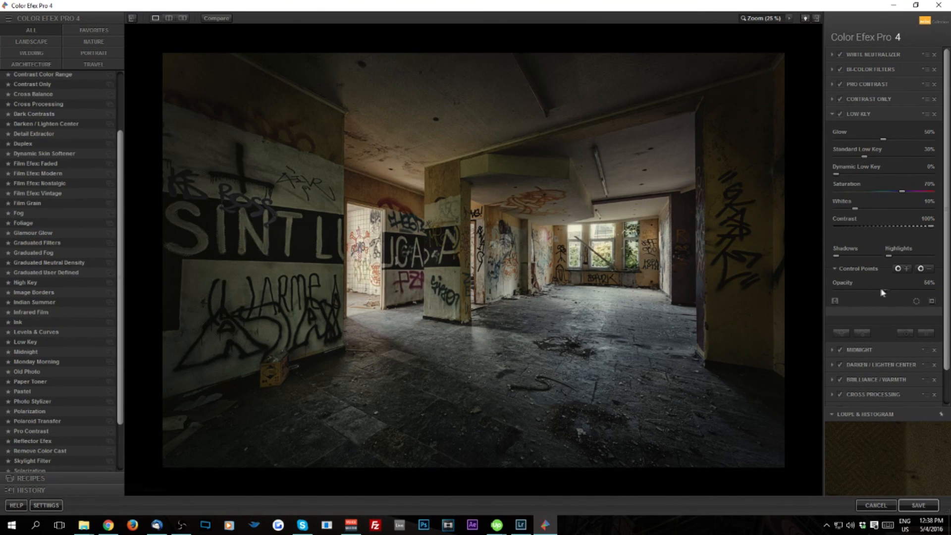
pyautogui.moveTo(883, 291); pyautogui.dragTo(881, 291)
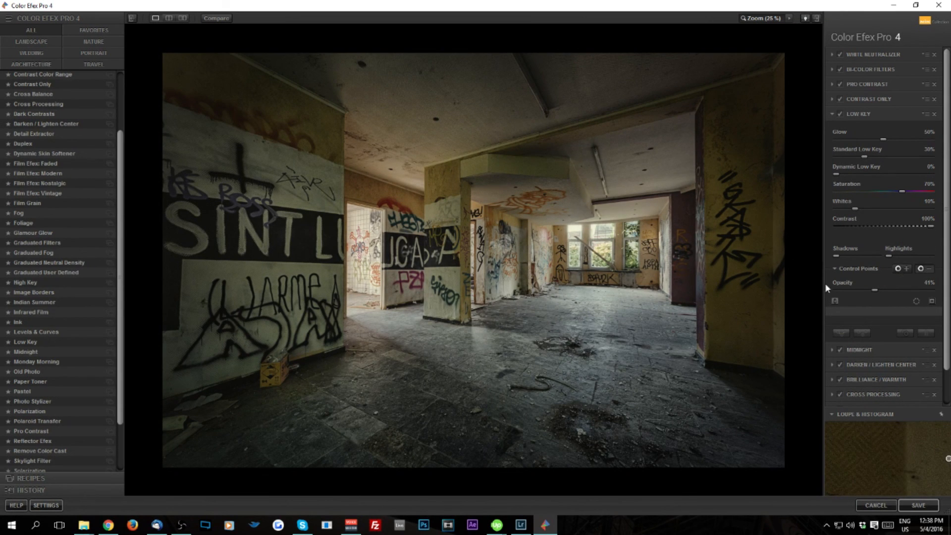
# - Protect the yellow box and the floor beside it from Low Key with two negative control points sized 10%
pyautogui.click(928, 270)
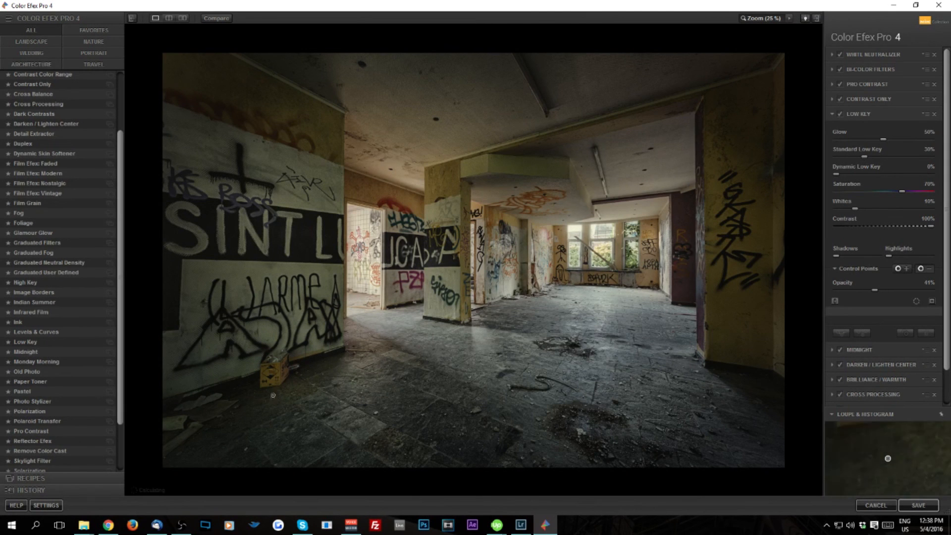
pyautogui.click(287, 388)
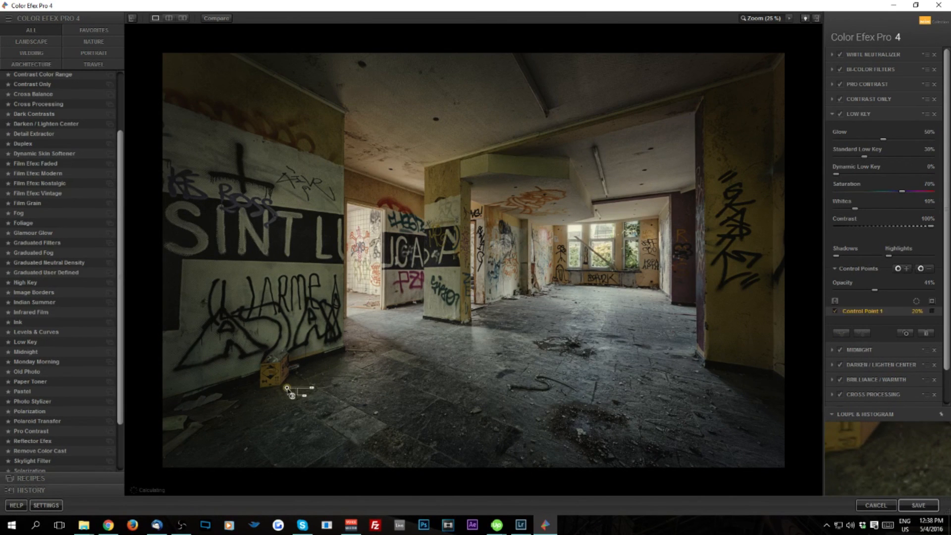
pyautogui.moveTo(314, 393)
pyautogui.mouseDown()
pyautogui.moveTo(300, 389)
pyautogui.moveTo(310, 393)
pyautogui.mouseUp()
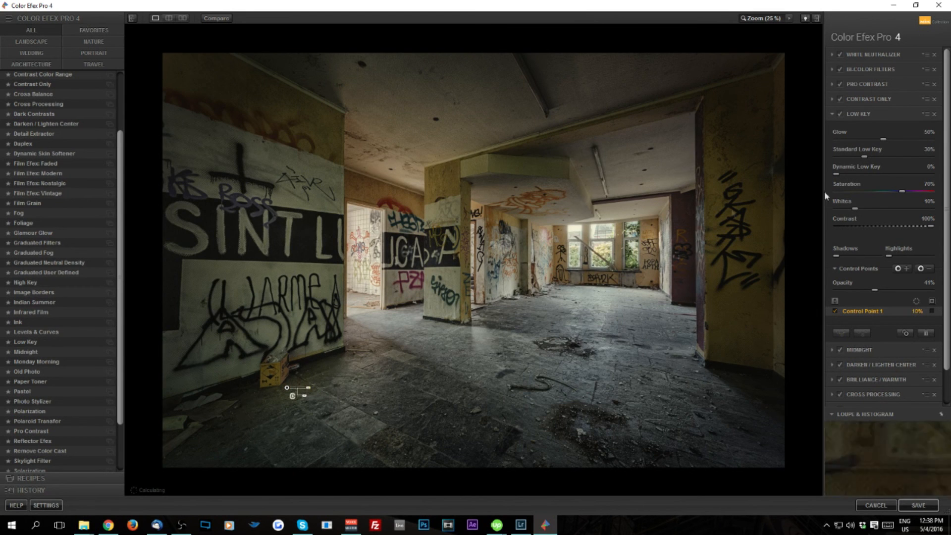
pyautogui.keyDown('alt'); pyautogui.moveTo(287, 388); pyautogui.dragTo(278, 375); pyautogui.keyUp('alt')
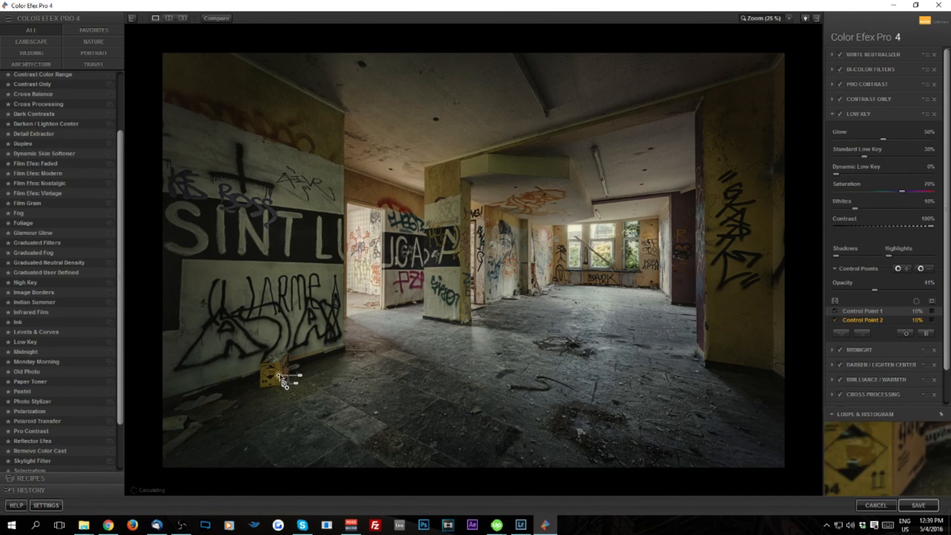
# - Add four more negative Low Key control points sized 11% on the SINT wall, the middle pillar, the yellow wall and the ceiling
pyautogui.click(922, 269)
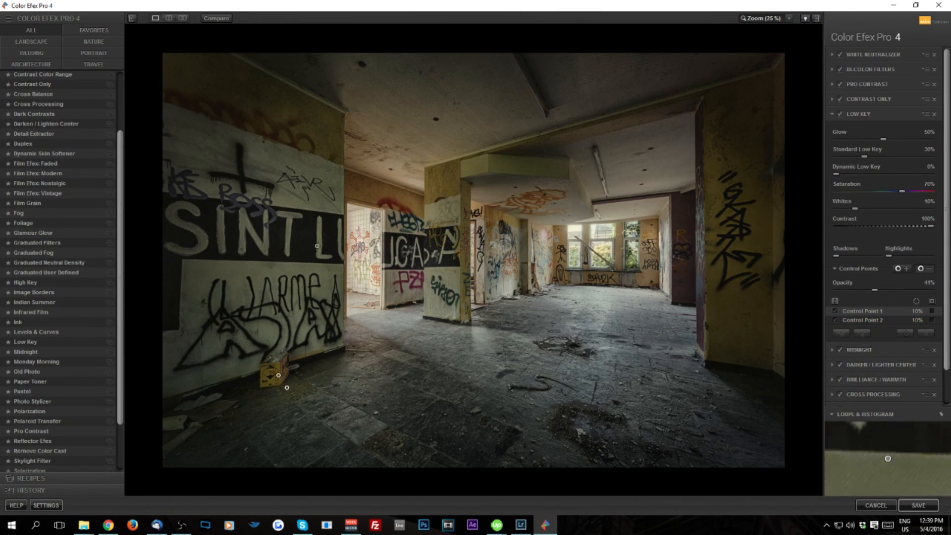
pyautogui.click(318, 237)
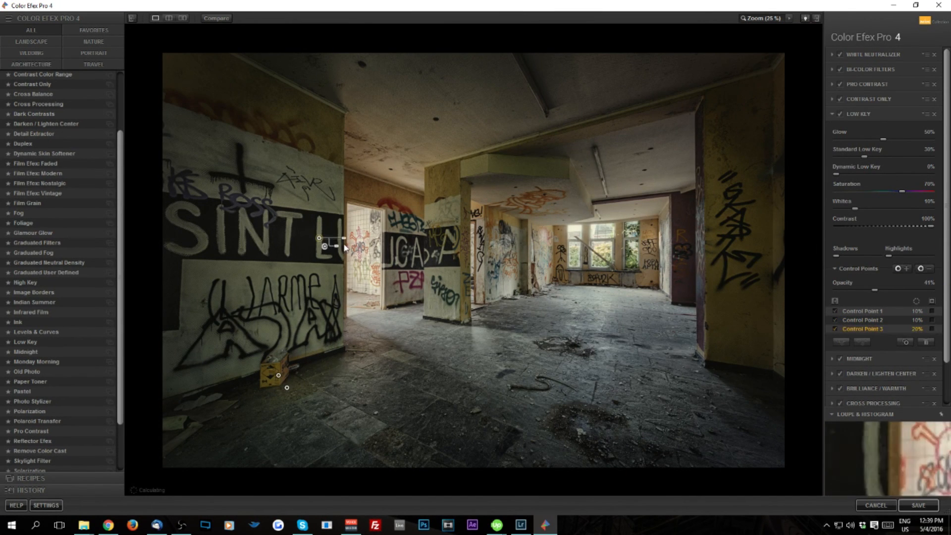
pyautogui.moveTo(342, 240); pyautogui.dragTo(603, 201)
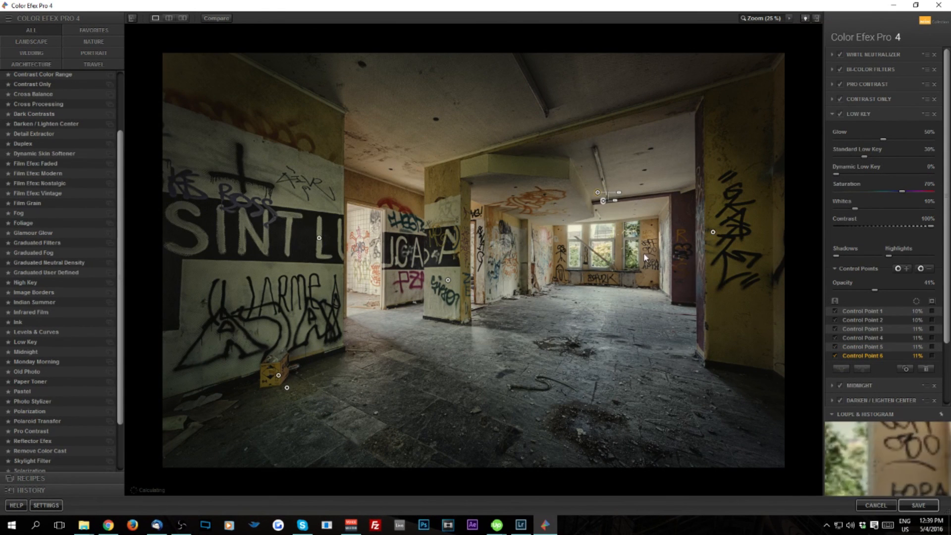
pyautogui.click(612, 478)
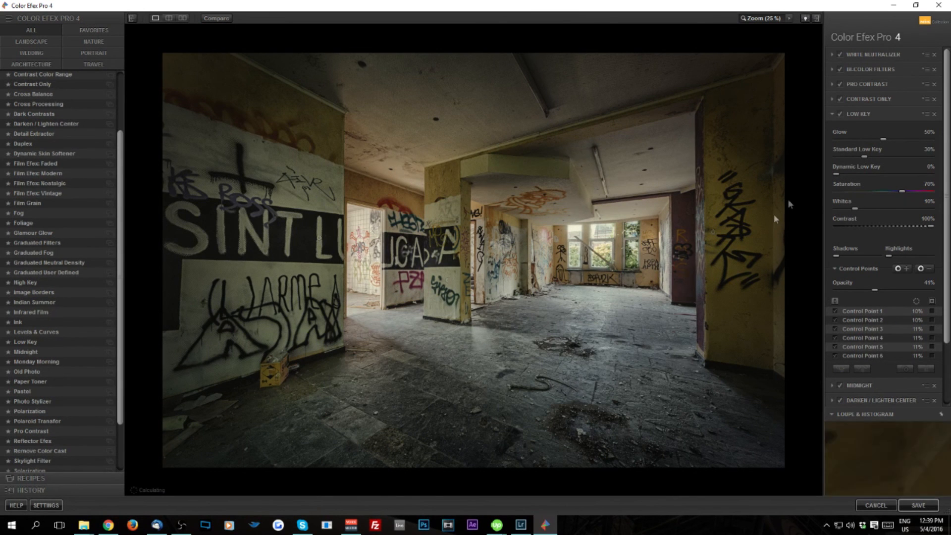
# - Compare the whole photo at 12.5% zoom with its unfiltered original several times to judge the filter stack
pyautogui.hotkey('ctrl', '-')
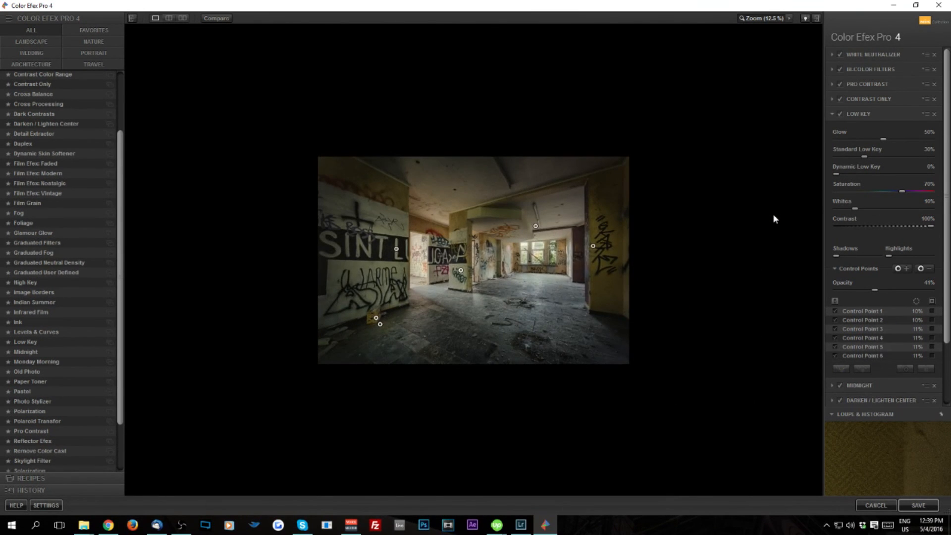
pyautogui.hotkey('ctrl', '+')
pyautogui.hotkey('ctrl', '-')
pyautogui.click(206, 19)
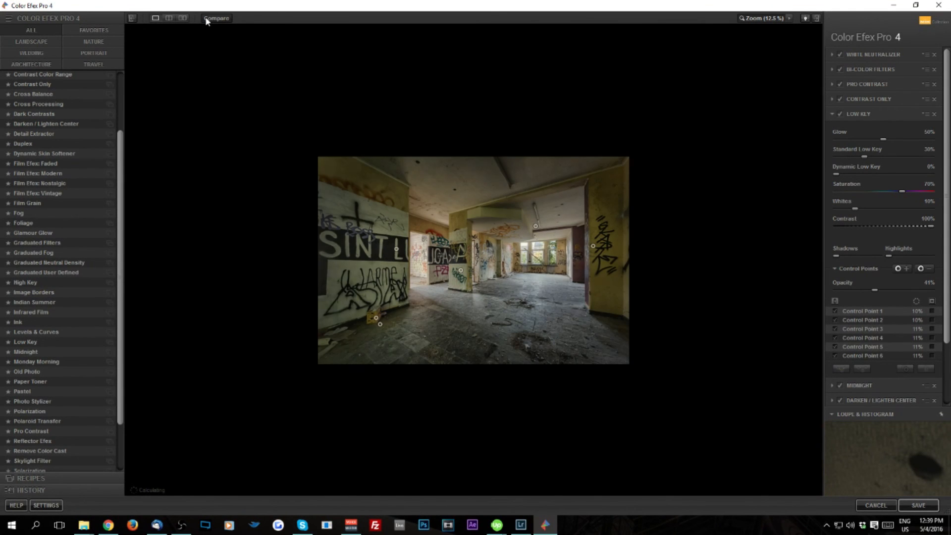
pyautogui.click(206, 19)
pyautogui.click(206, 19)
pyautogui.click(206, 19)
pyautogui.click(206, 19)
pyautogui.click(207, 18)
pyautogui.click(206, 19)
pyautogui.click(206, 19)
pyautogui.click(206, 19)
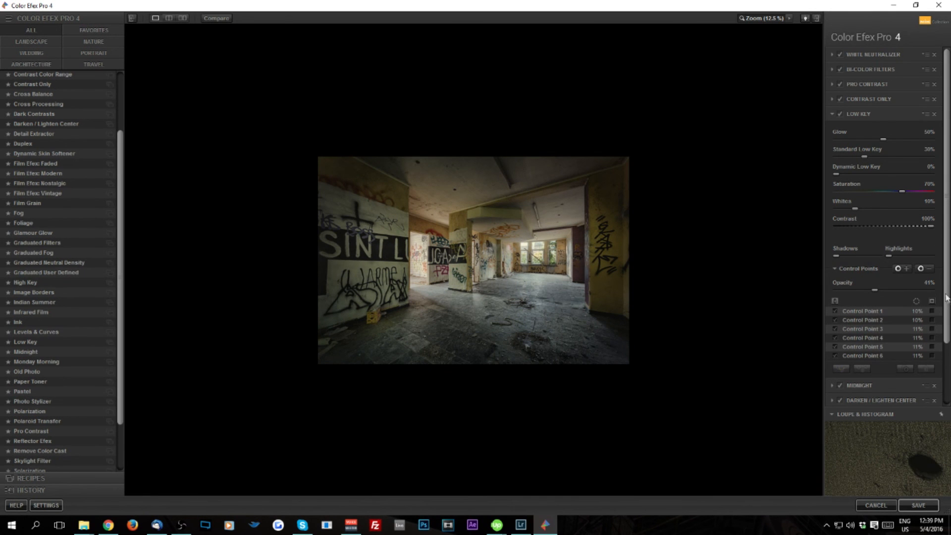
# - Add a Film Efex: Vintage filter with 0% vignette and 500 grain per pixel, placed directly before Vignette: Lens
pyautogui.scroll(-2, 891, 297)
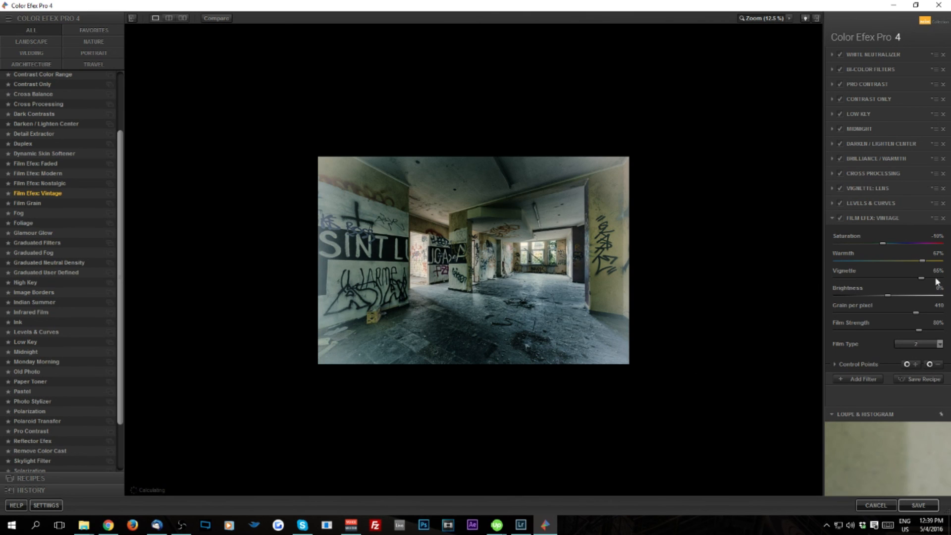
pyautogui.moveTo(922, 280); pyautogui.dragTo(898, 281)
pyautogui.moveTo(867, 222); pyautogui.dragTo(880, 185)
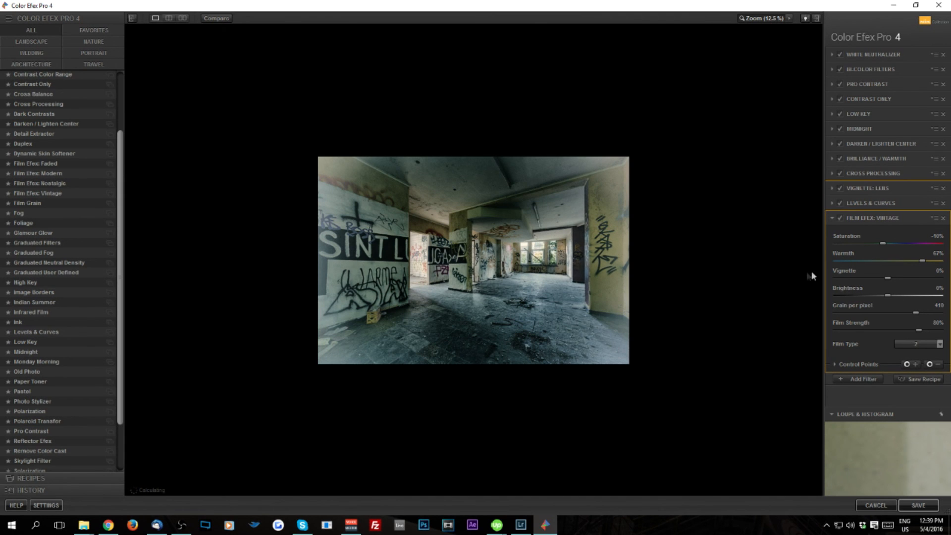
pyautogui.moveTo(719, 277); pyautogui.dragTo(719, 278)
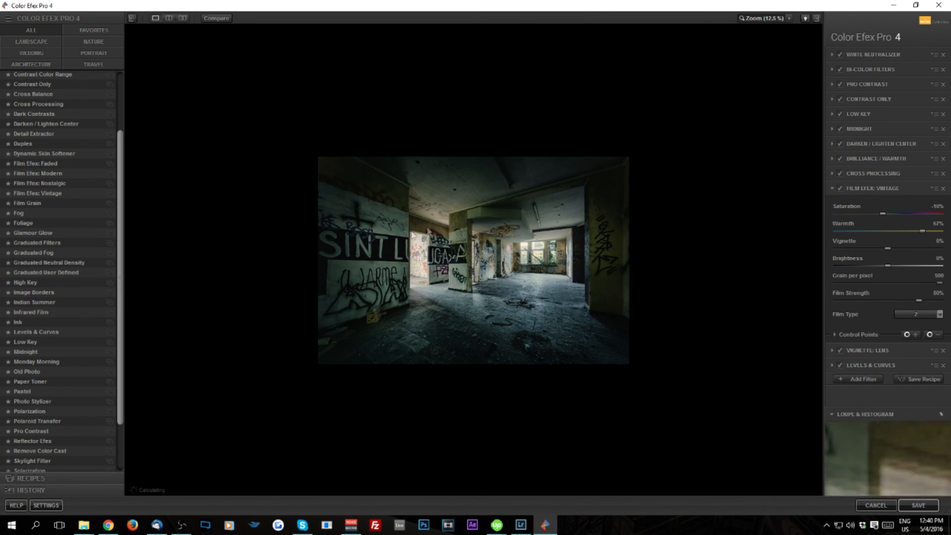
# - Set the vintage filter's film type to 26 and reduce its overall opacity to 37%
pyautogui.click(940, 314)
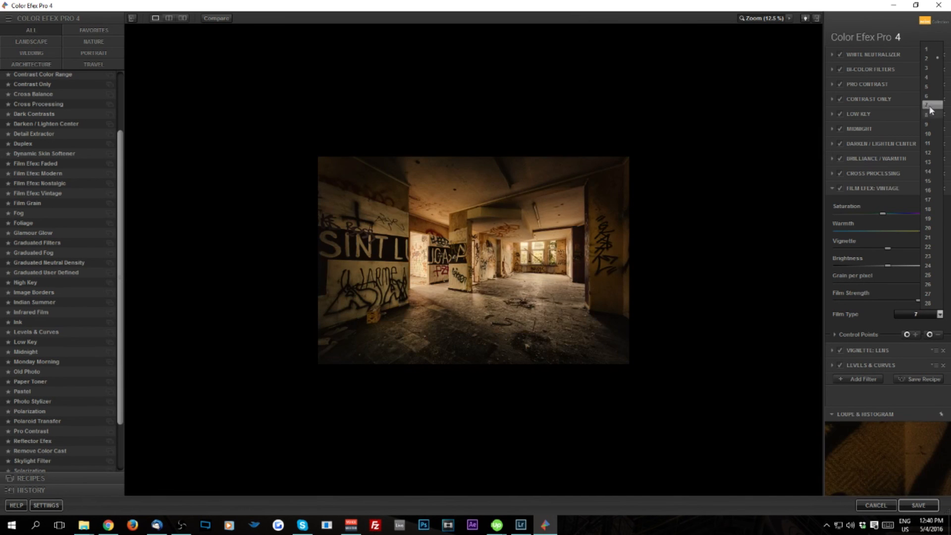
pyautogui.click(936, 283)
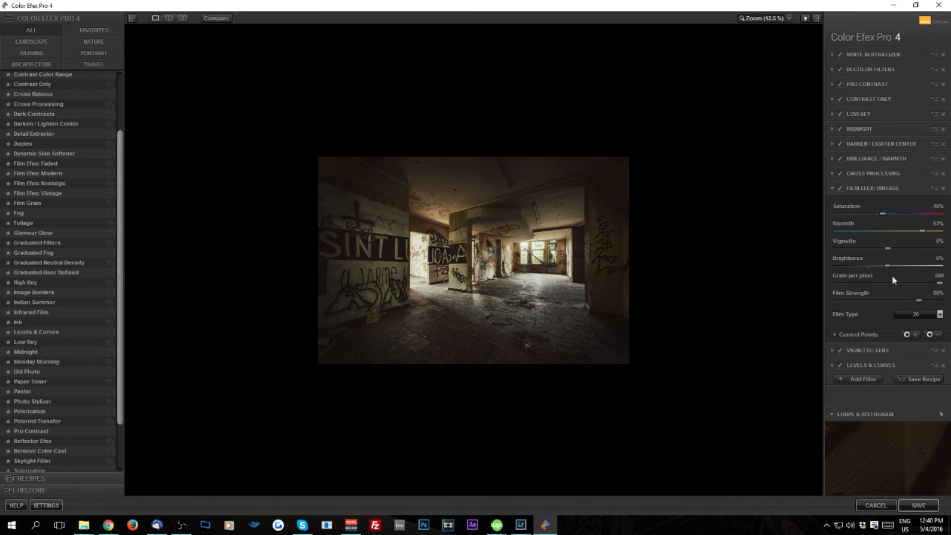
pyautogui.click(848, 337)
pyautogui.moveTo(927, 358); pyautogui.dragTo(866, 368)
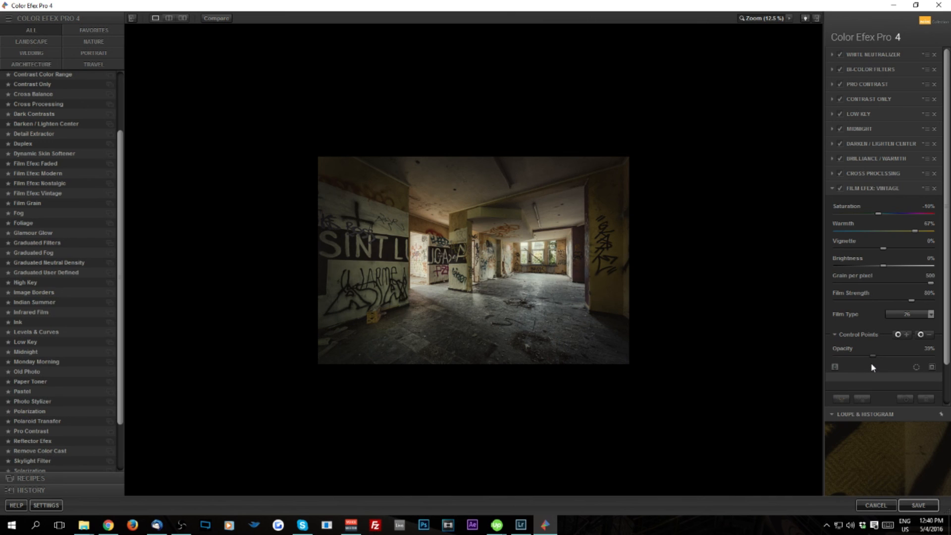
pyautogui.moveTo(889, 367); pyautogui.dragTo(871, 366)
# - Toggle Bi-Color Filters off and on to judge its contribution, and view the photo at 25% zoom
pyautogui.click(841, 69)
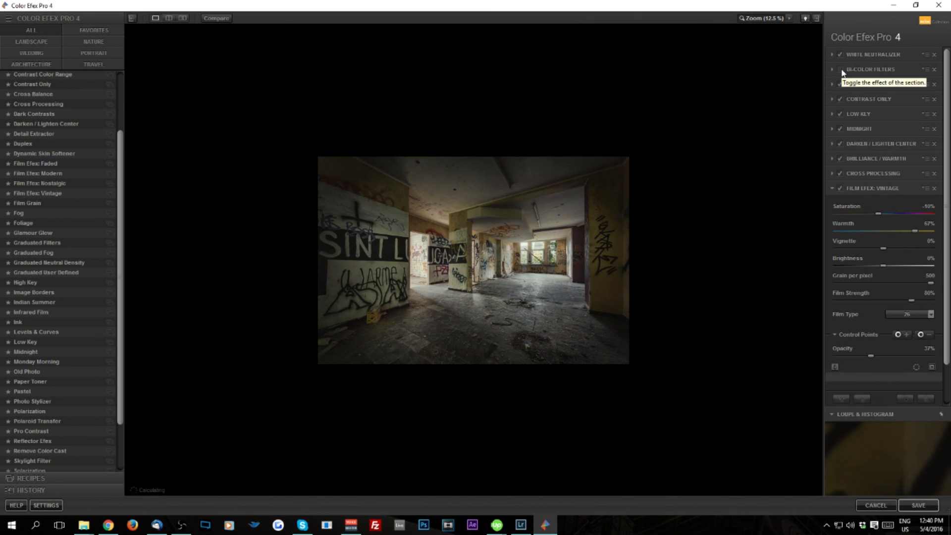
pyautogui.click(841, 69)
pyautogui.click(841, 70)
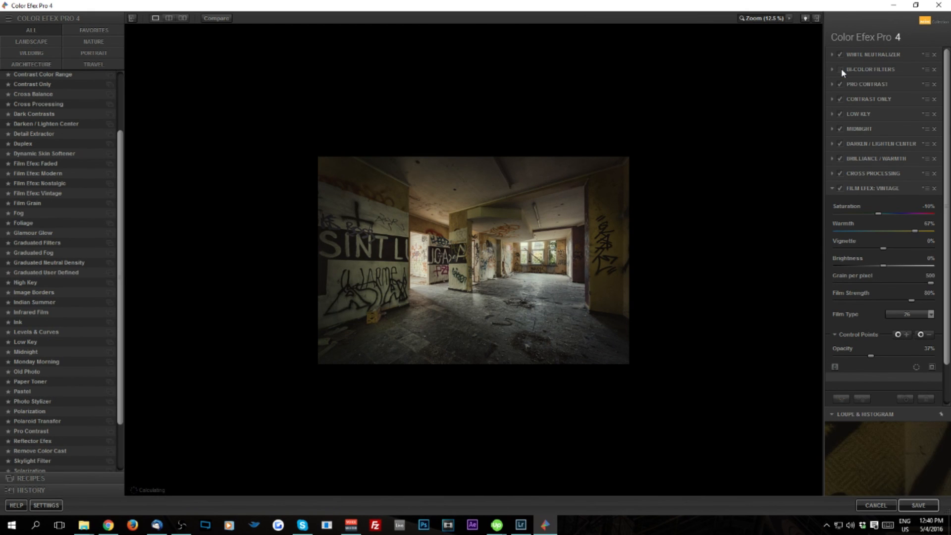
pyautogui.click(842, 70)
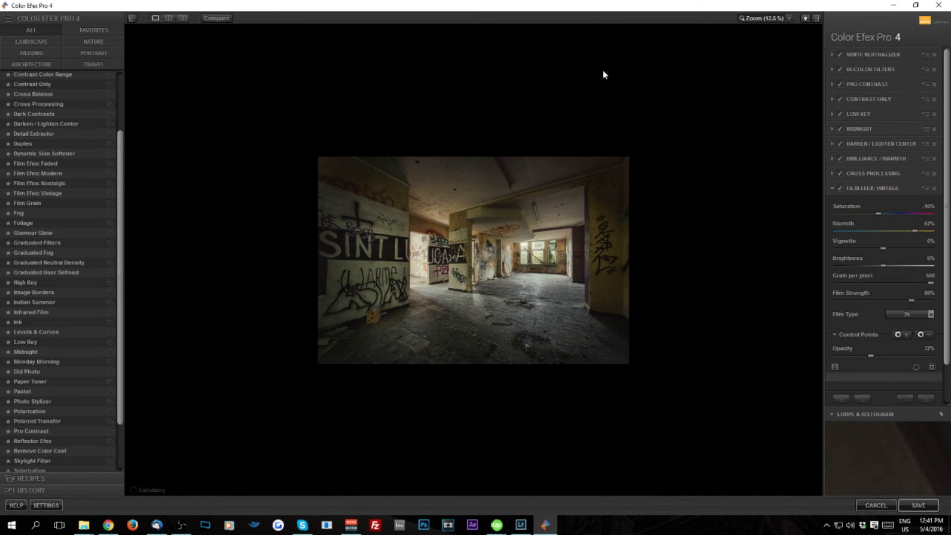
pyautogui.scroll(1, 603, 71)
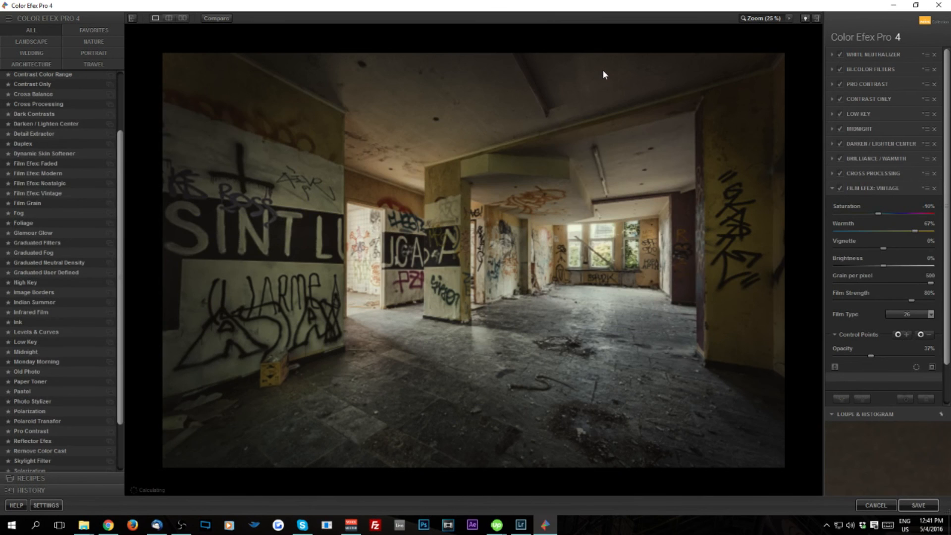